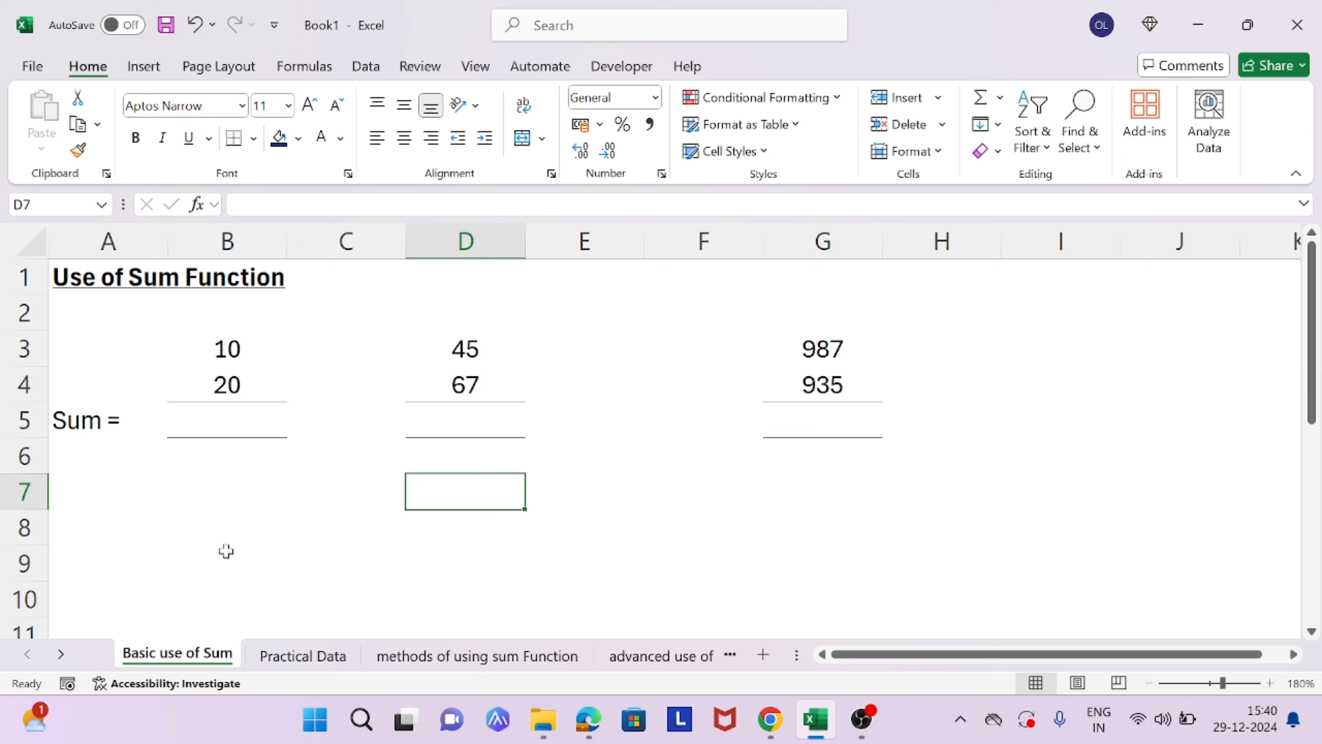
# Look through the Practical Data, methods, advanced use and Interview Question sheets, and return to the Basic use of Sum sheet.
pyautogui.click(302, 660)
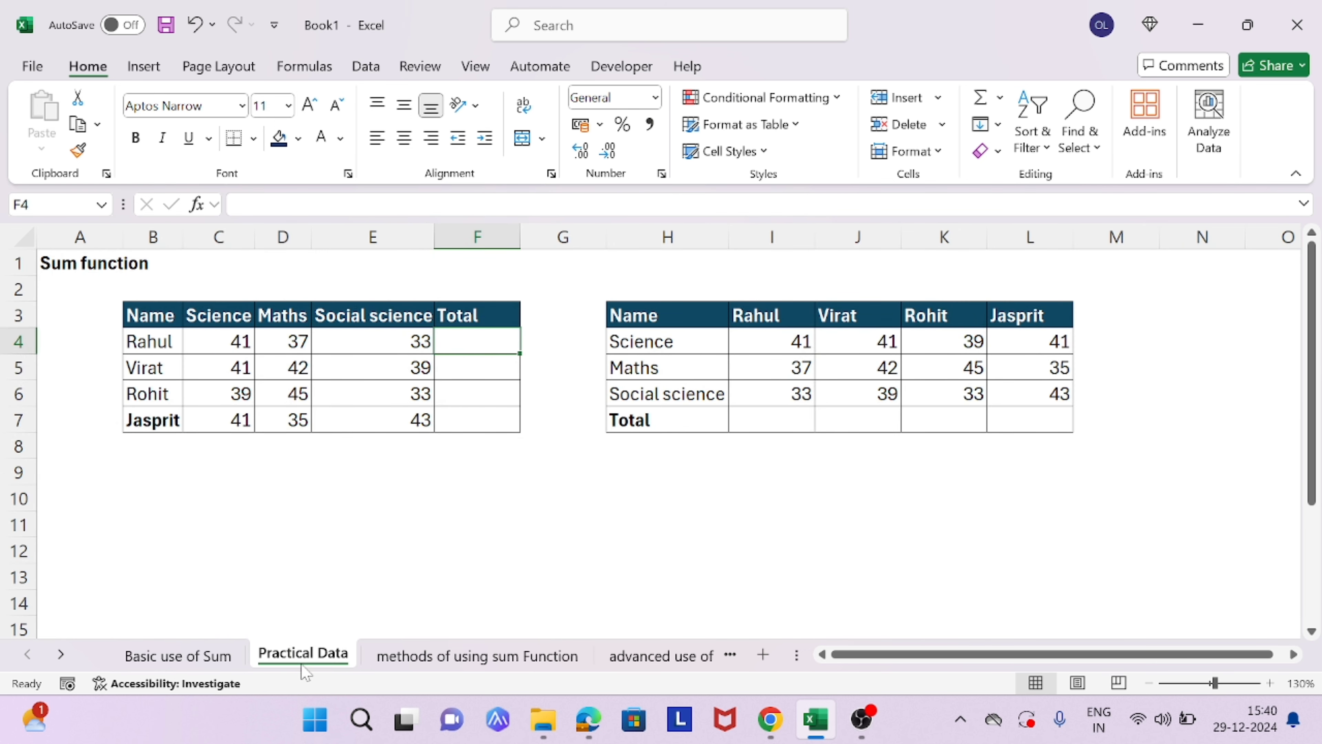
pyautogui.click(435, 657)
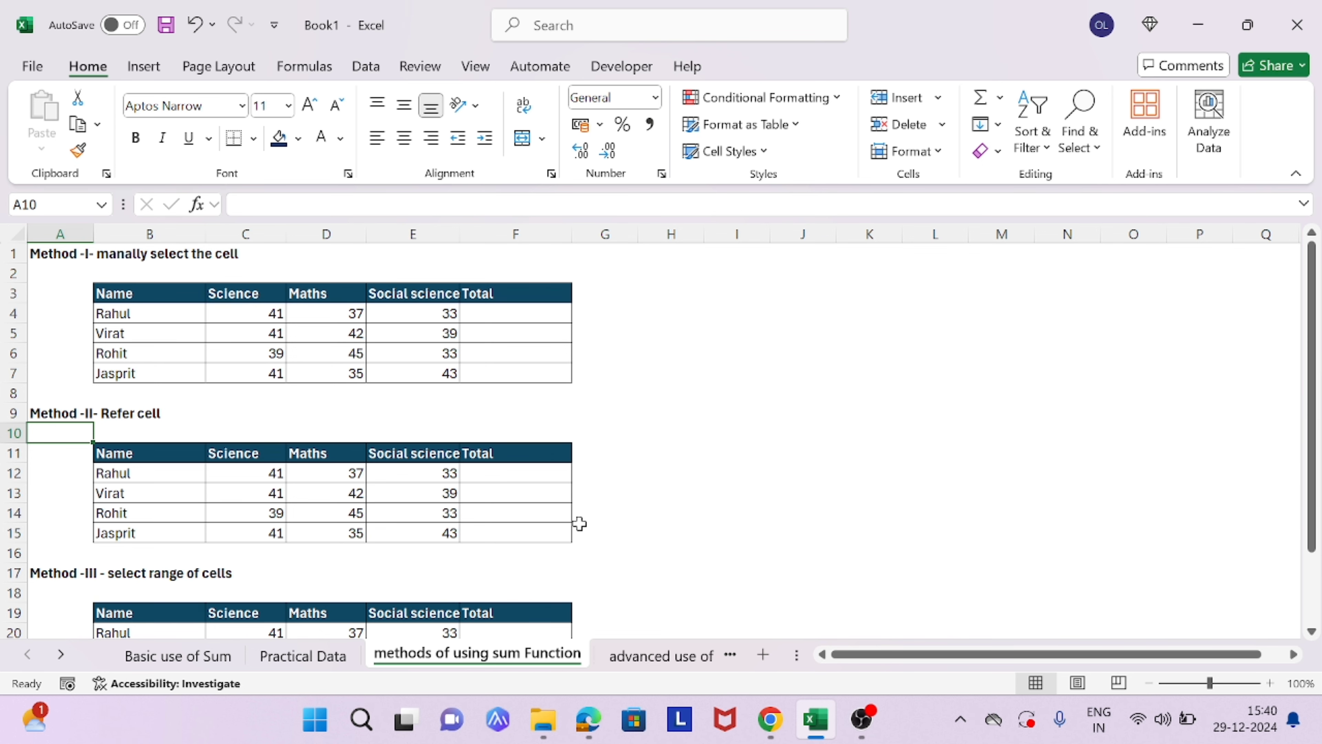
pyautogui.click(653, 658)
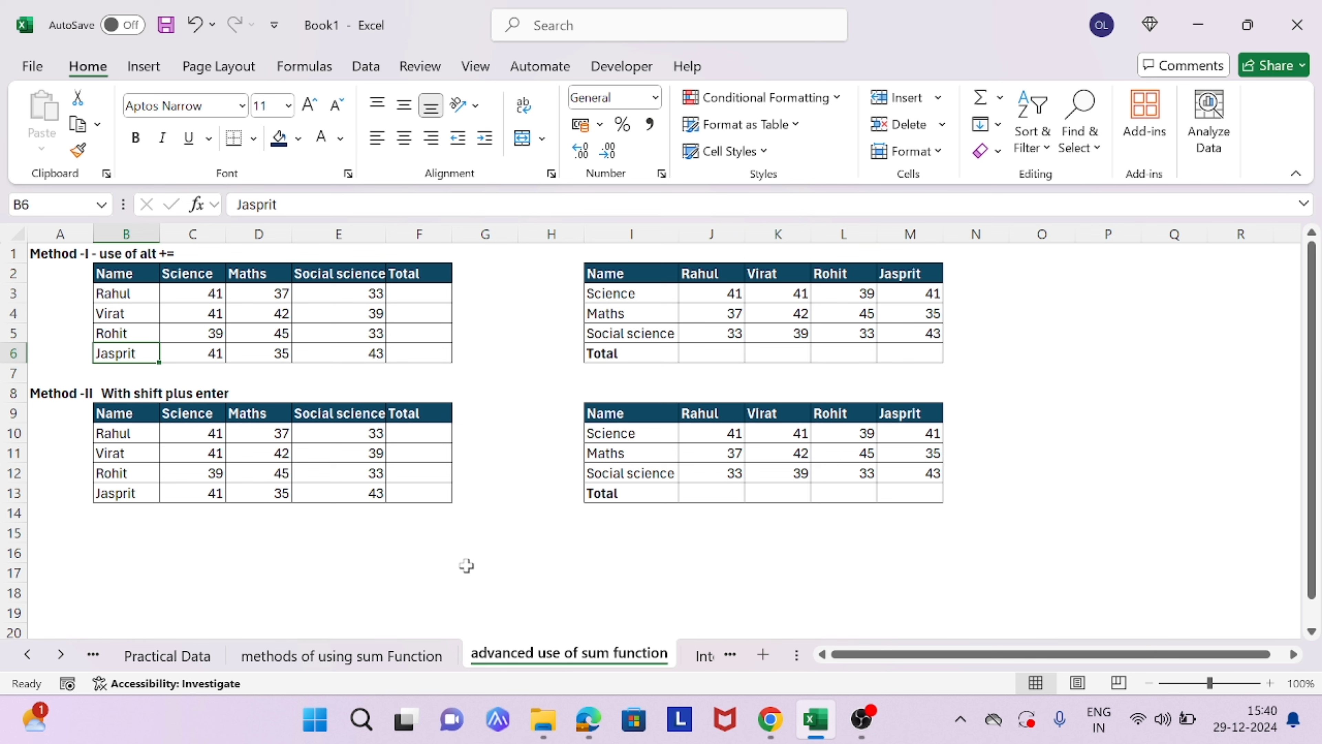
pyautogui.click(707, 661)
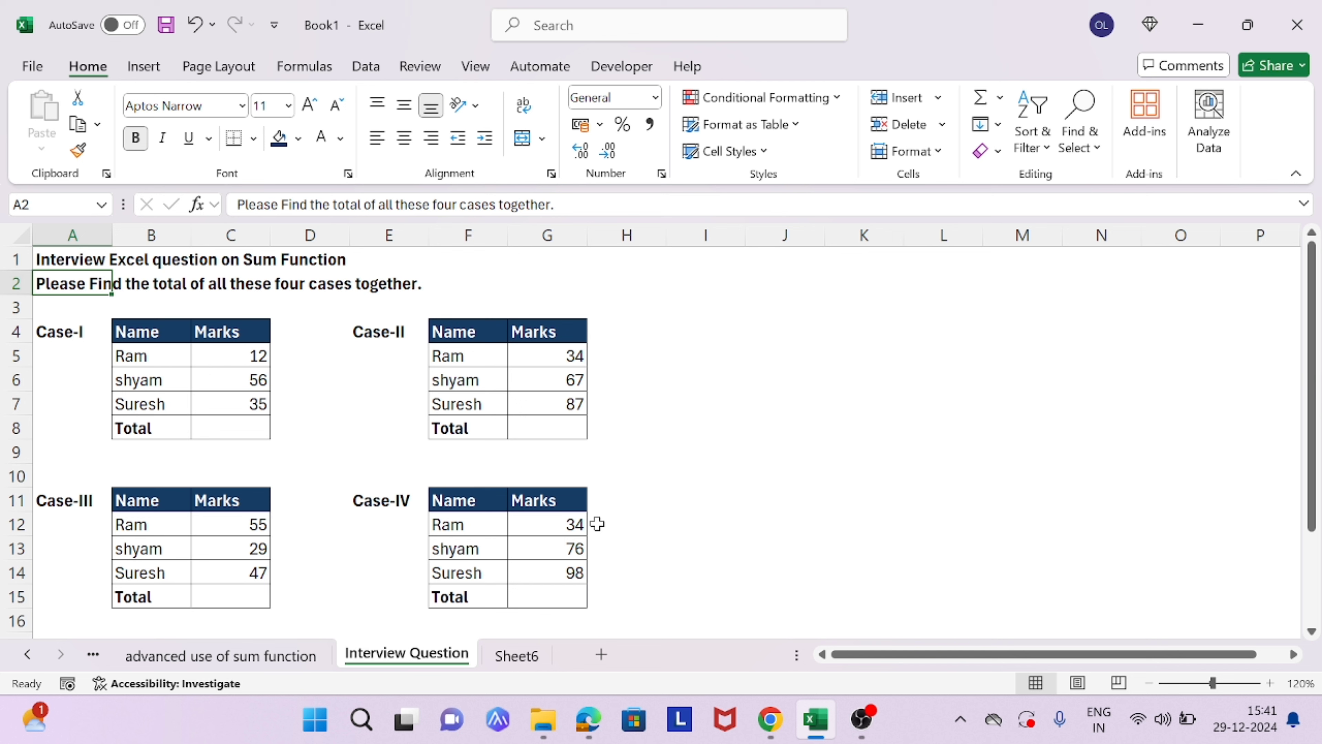
pyautogui.click(93, 657)
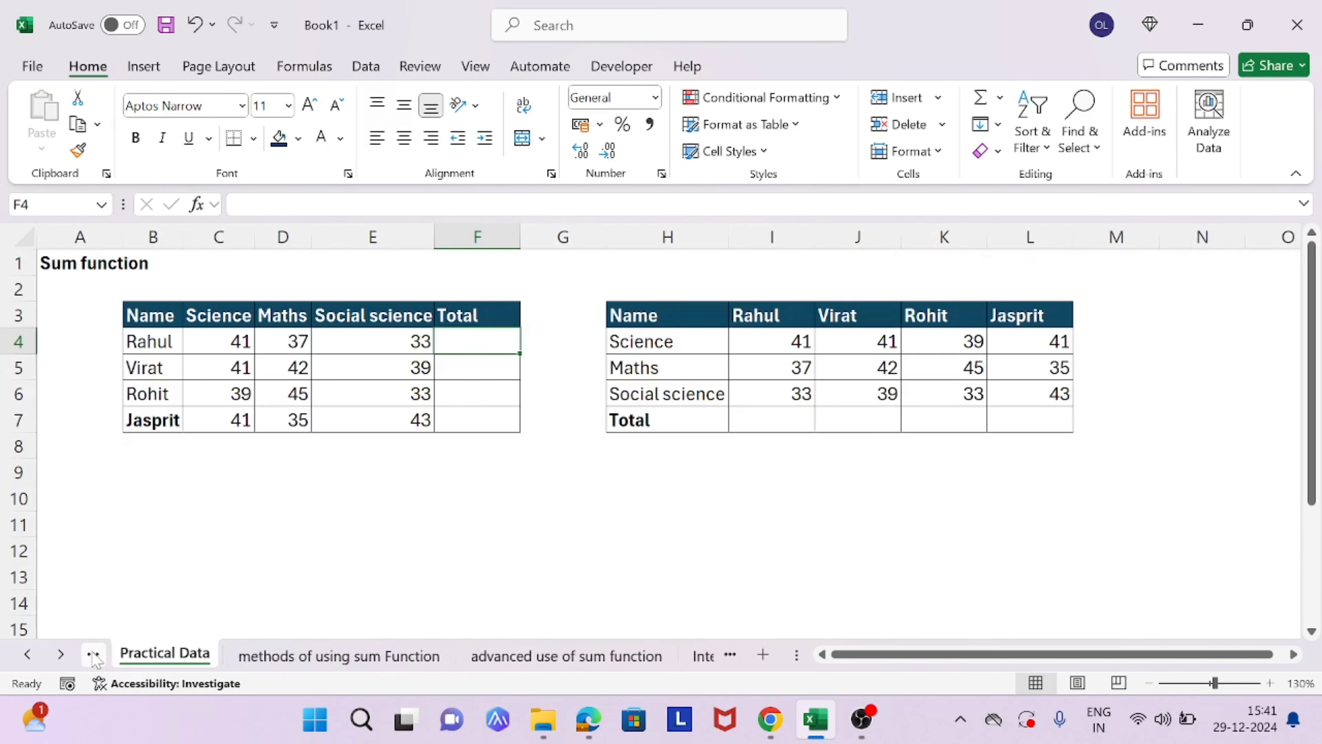
pyautogui.click(95, 658)
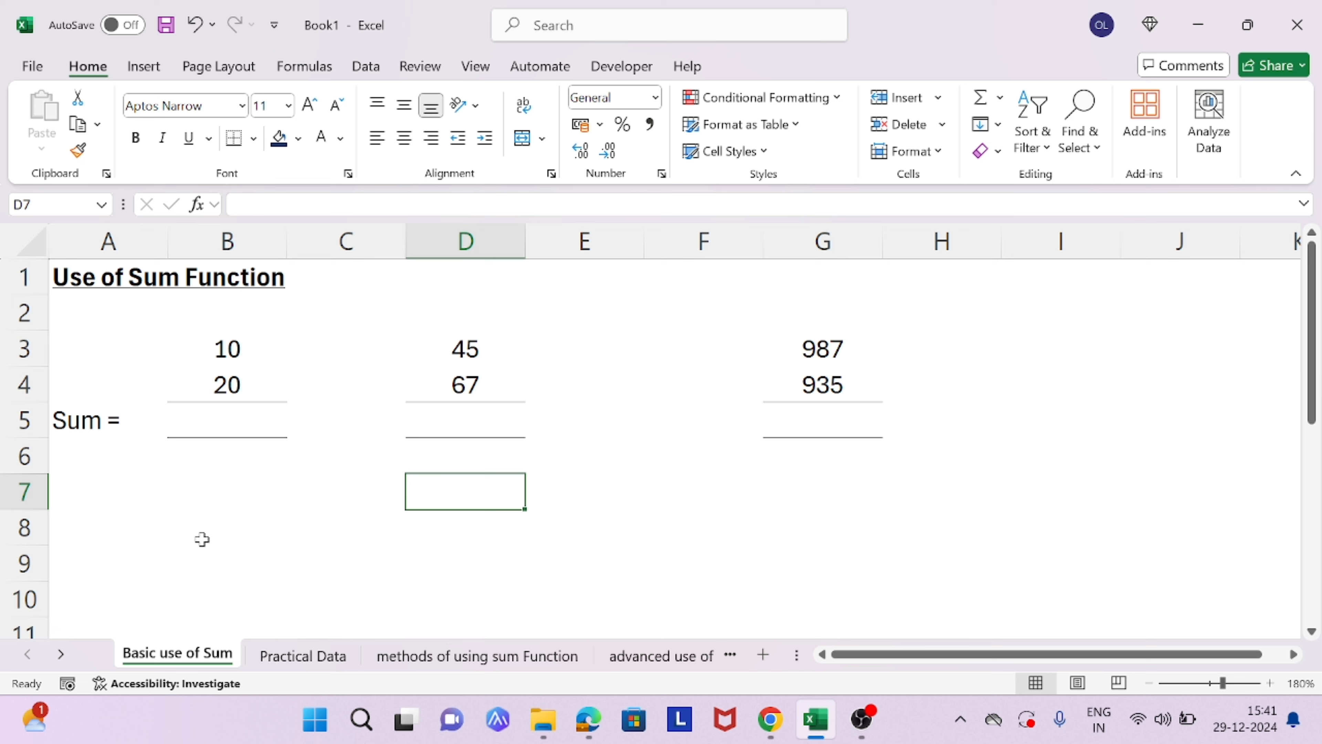
pyautogui.press('Left')
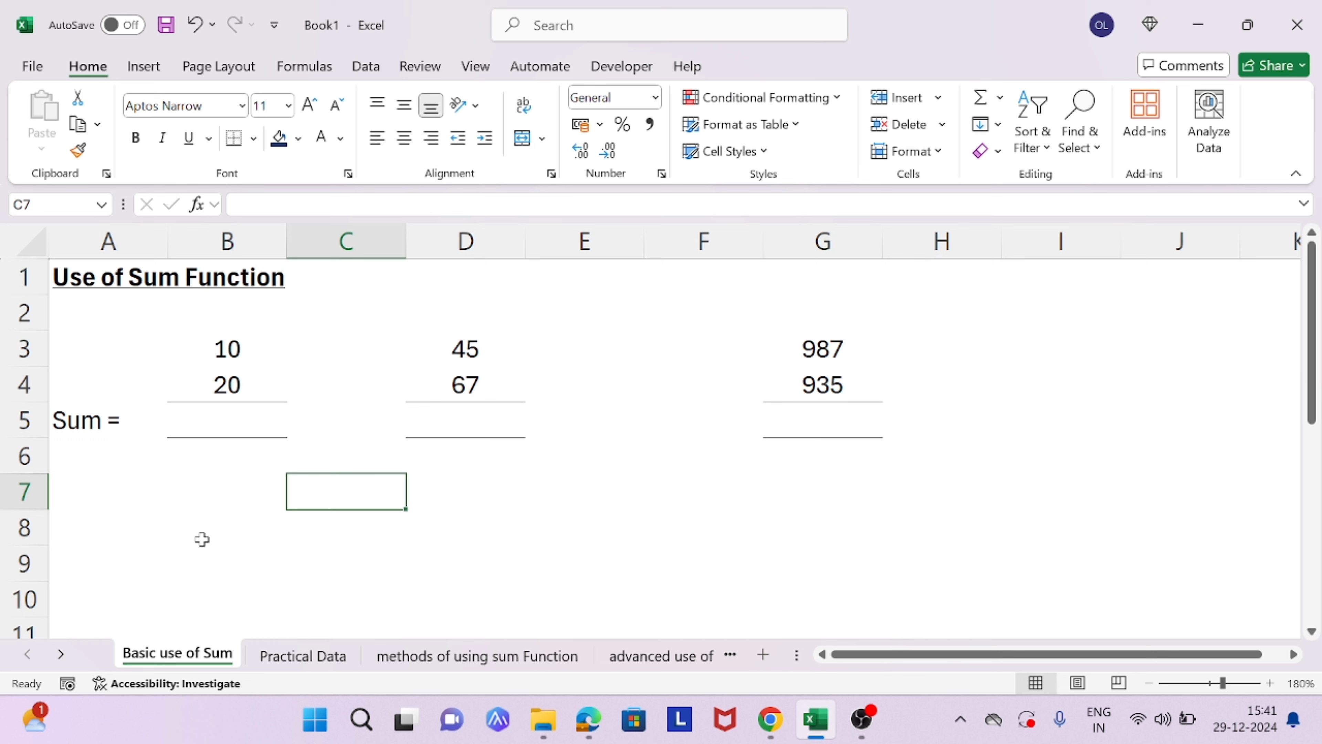
pyautogui.write('=')
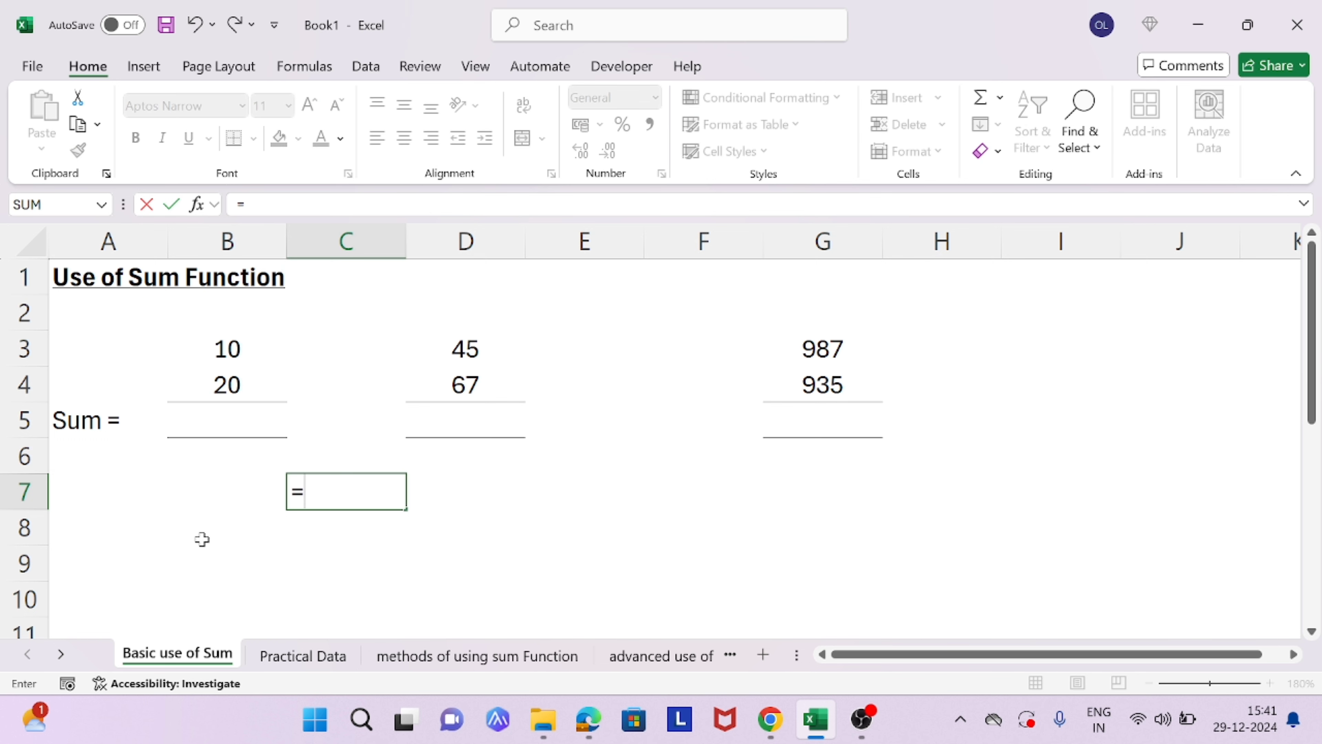
pyautogui.write('s')
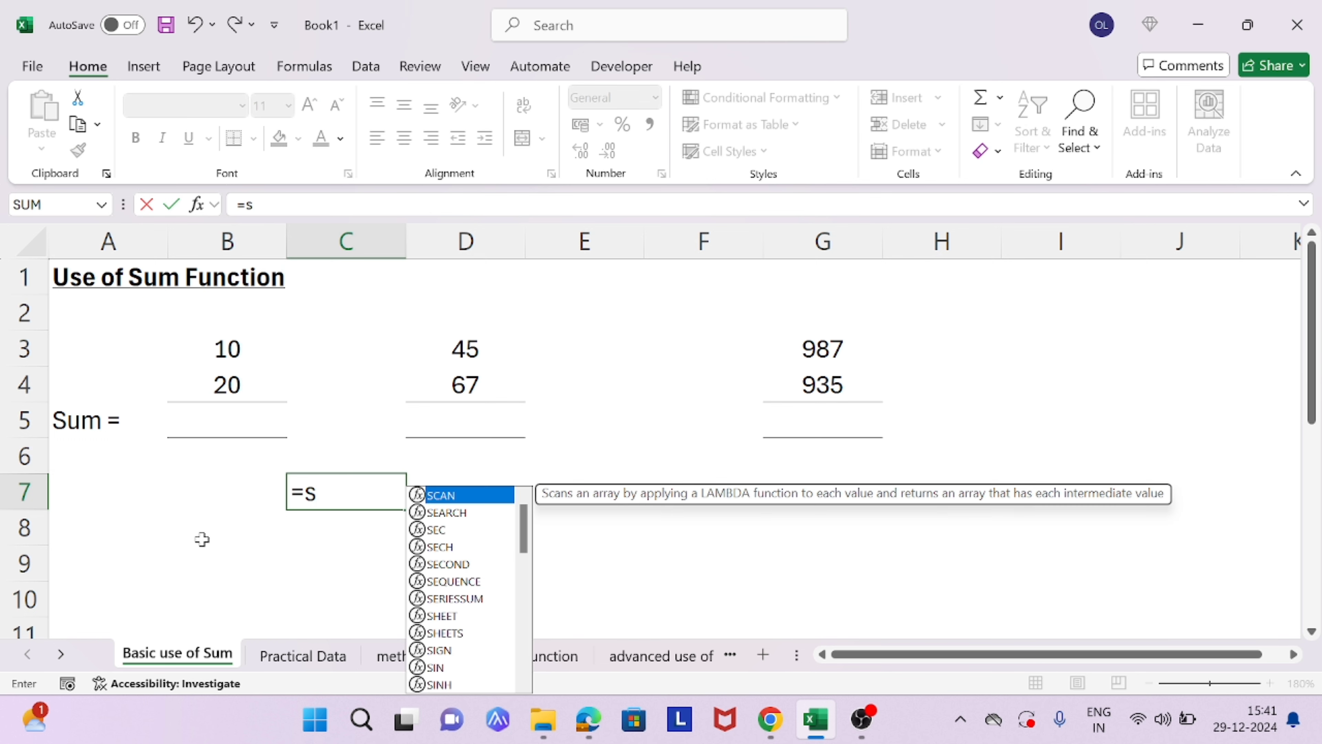
pyautogui.write('u')
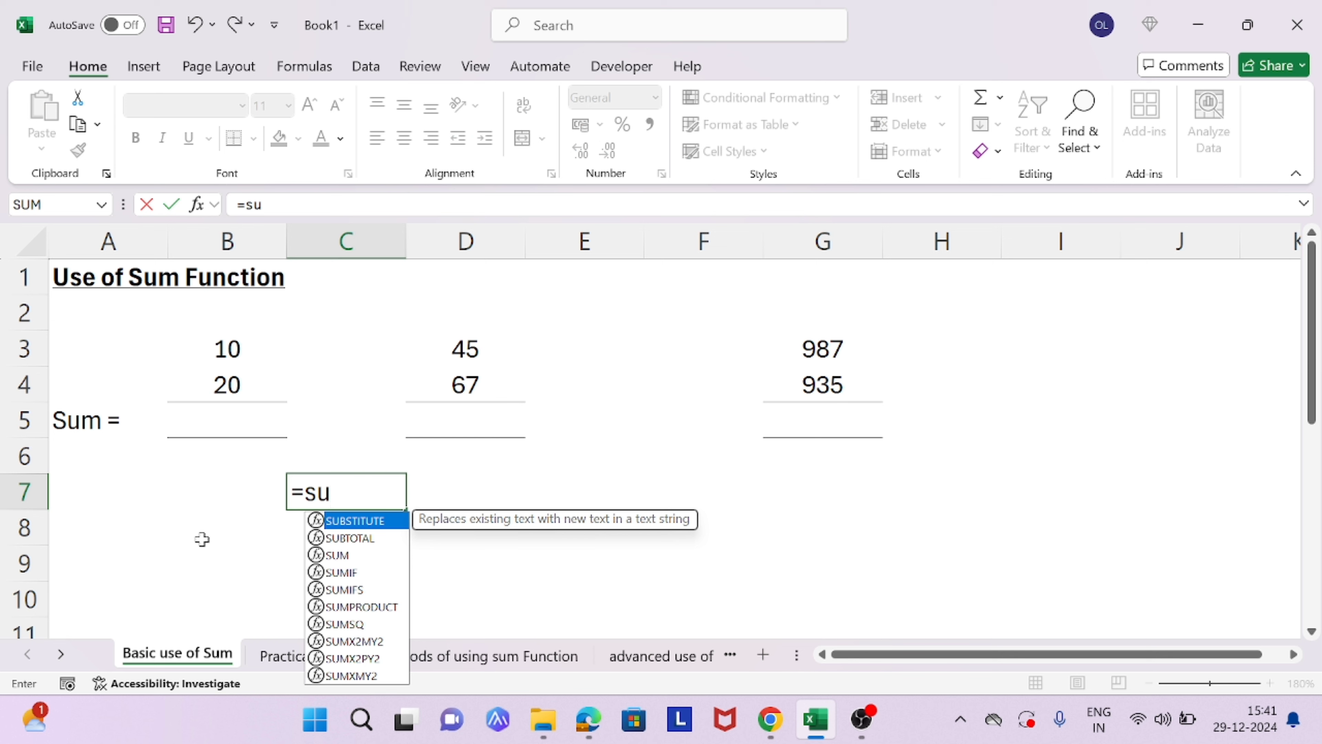
pyautogui.press('Escape')
pyautogui.press('Escape')
# Enter =SUM(B3,B4) in cell B5 to add the two numbers in column B.
pyautogui.press('Left')
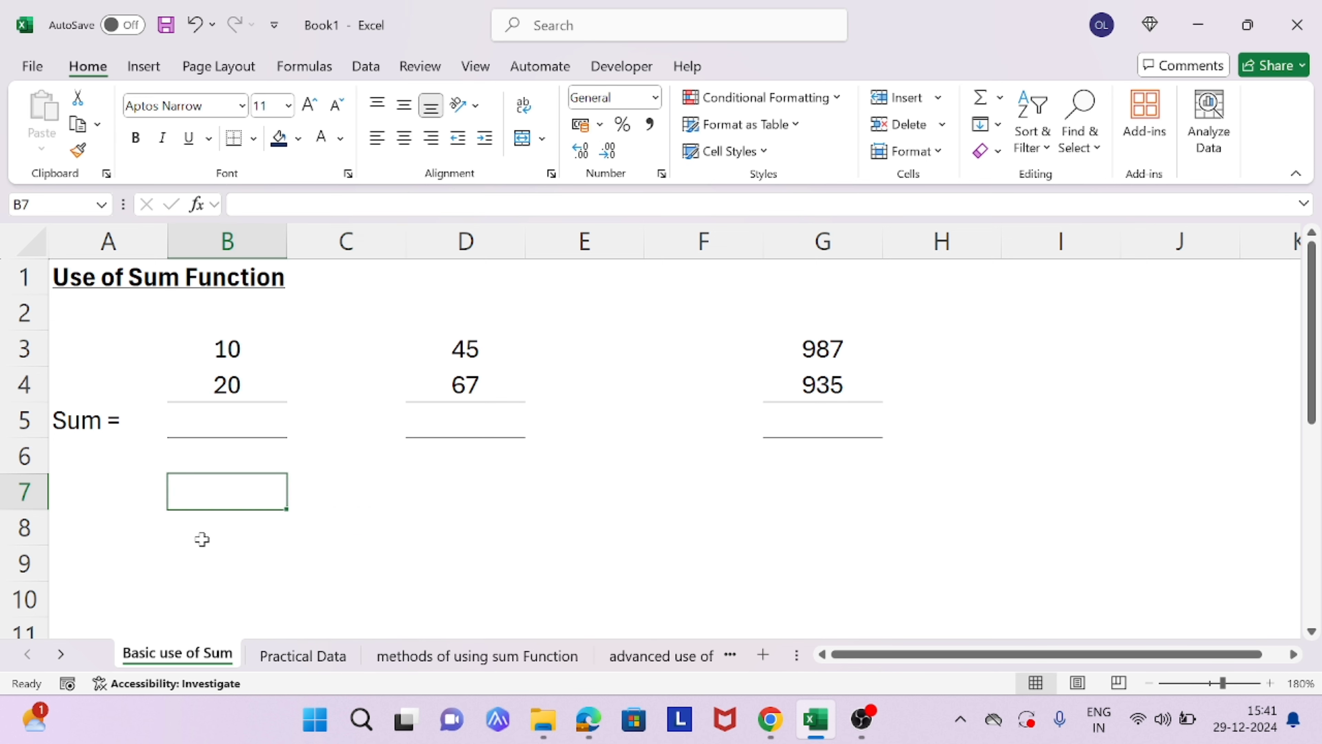
pyautogui.press('Up')
pyautogui.press('Up')
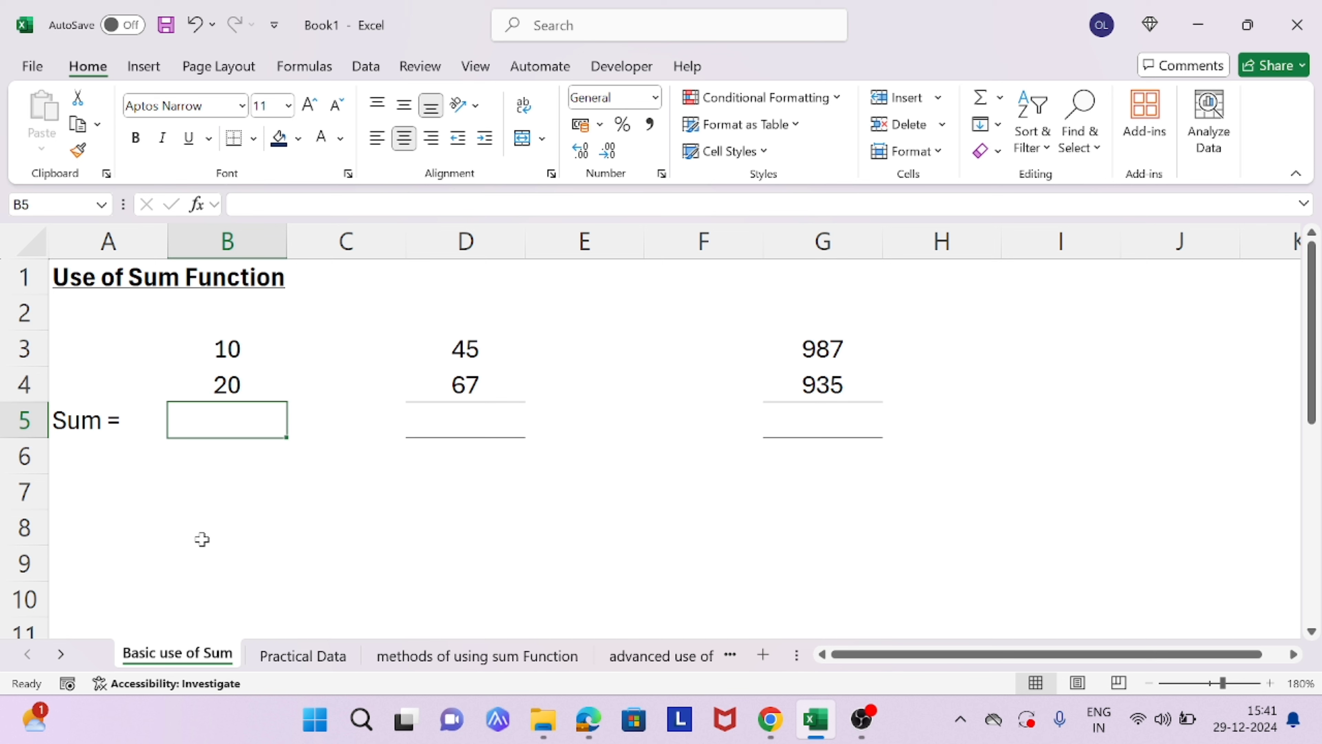
pyautogui.write('=')
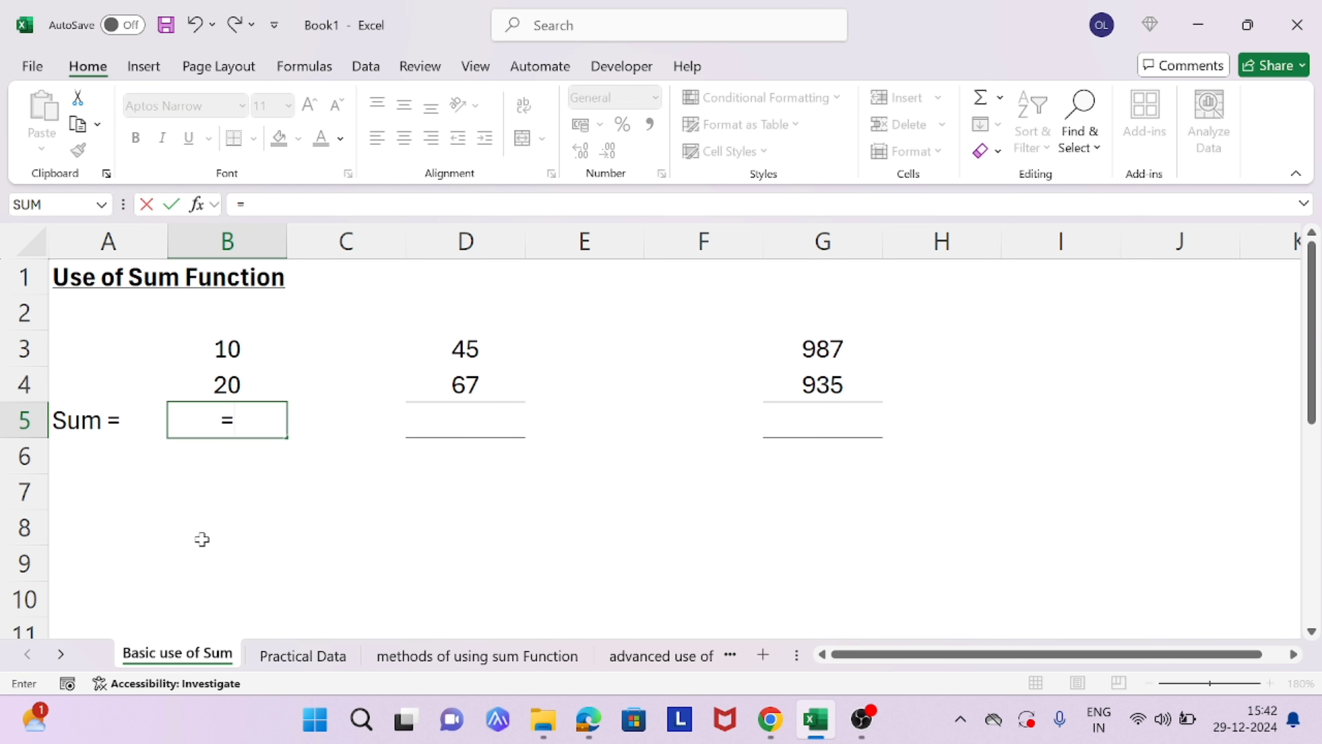
pyautogui.write('sum')
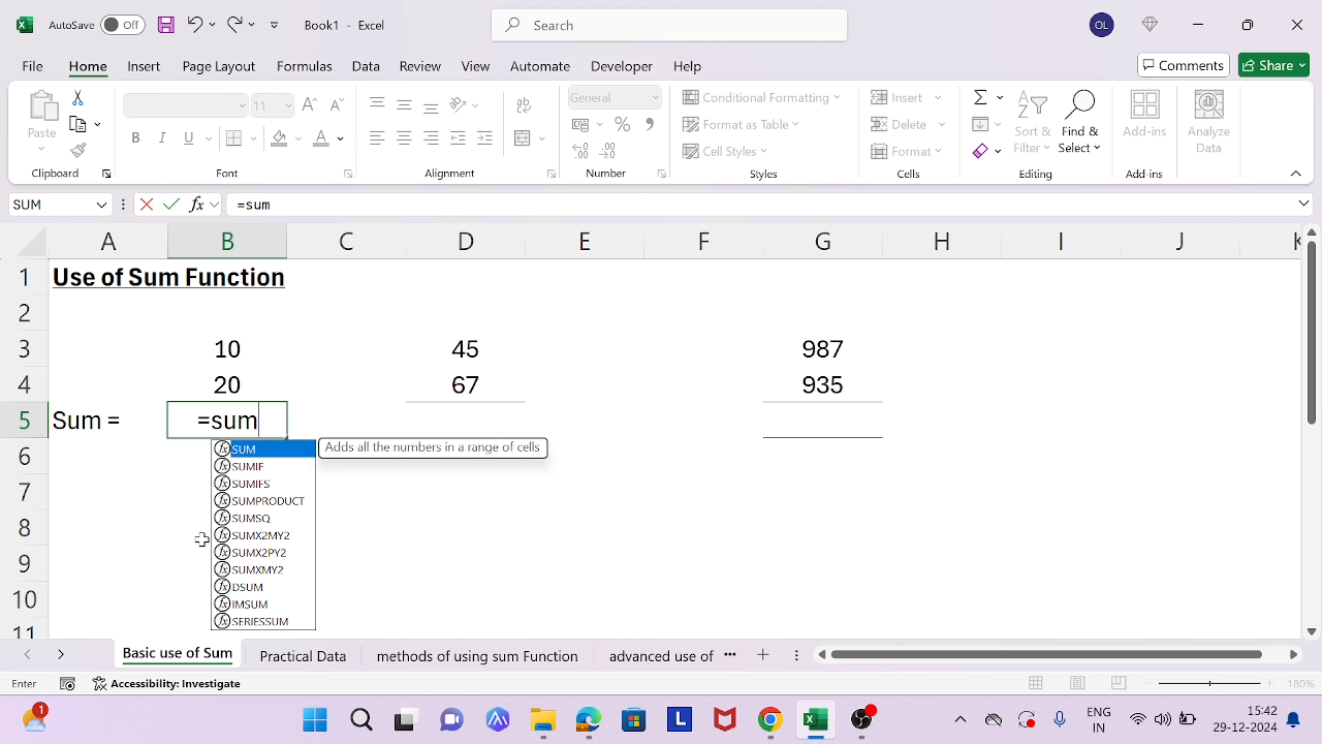
pyautogui.press('Tab')
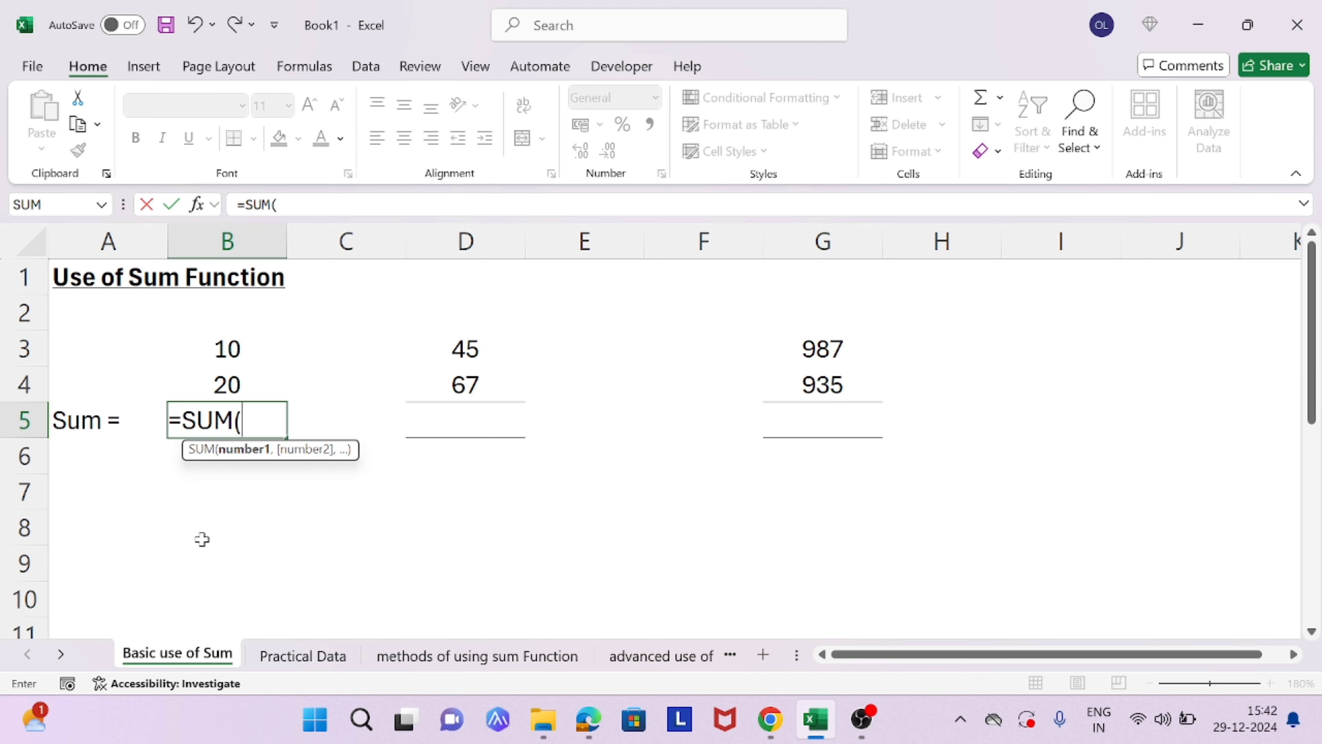
pyautogui.click(233, 353)
pyautogui.write(',')
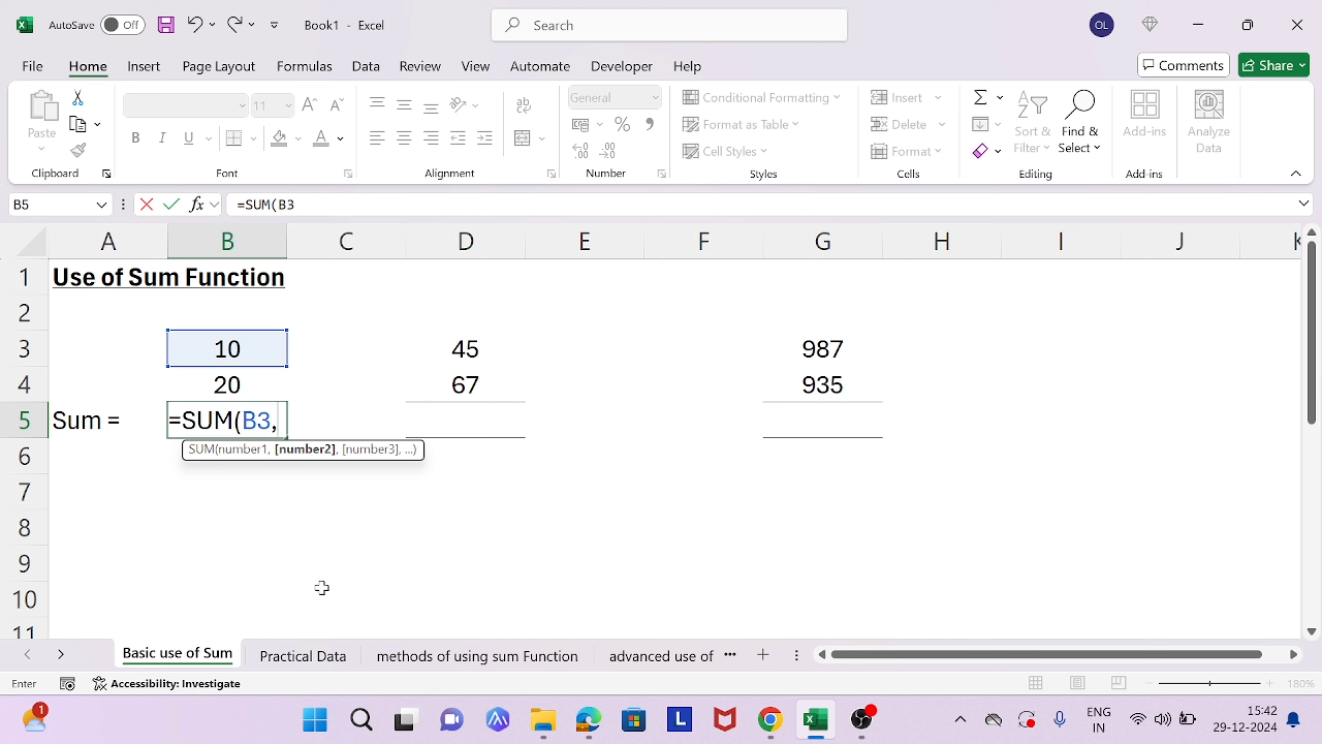
pyautogui.click(236, 384)
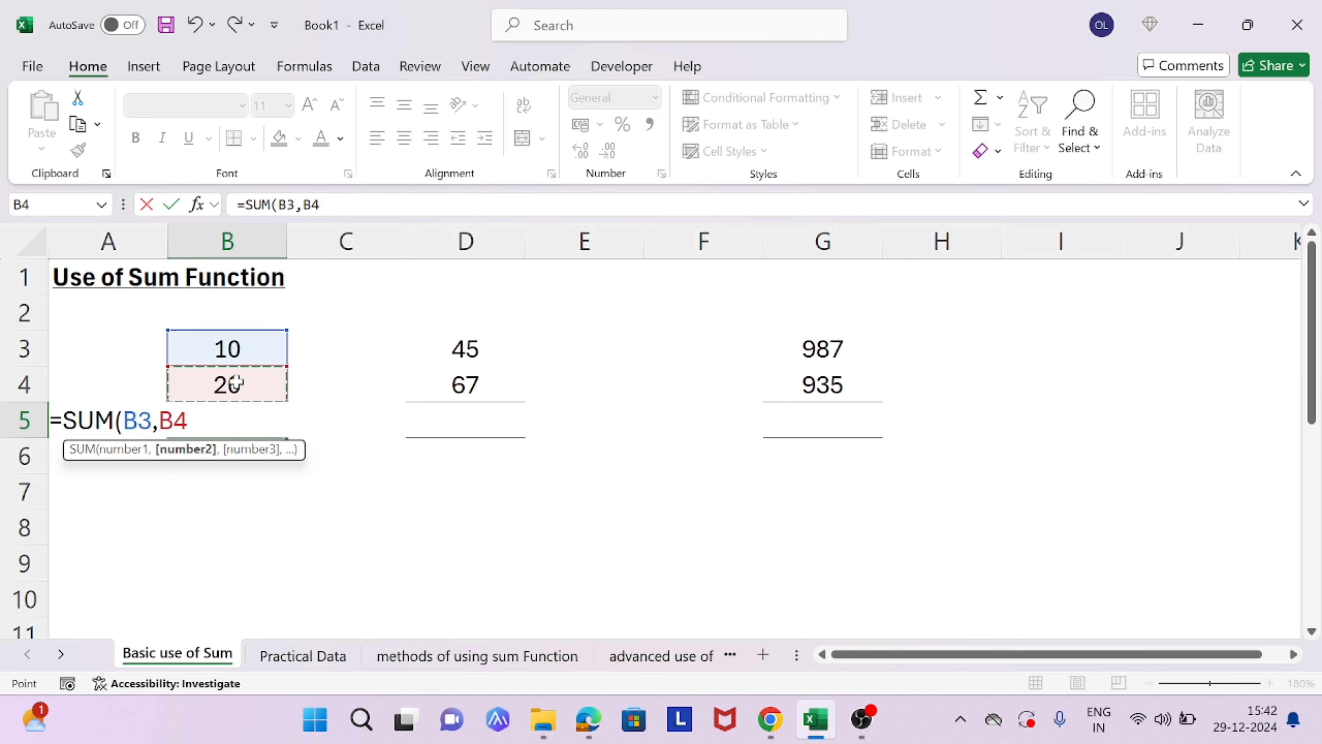
pyautogui.write(')')
pyautogui.press('Return')
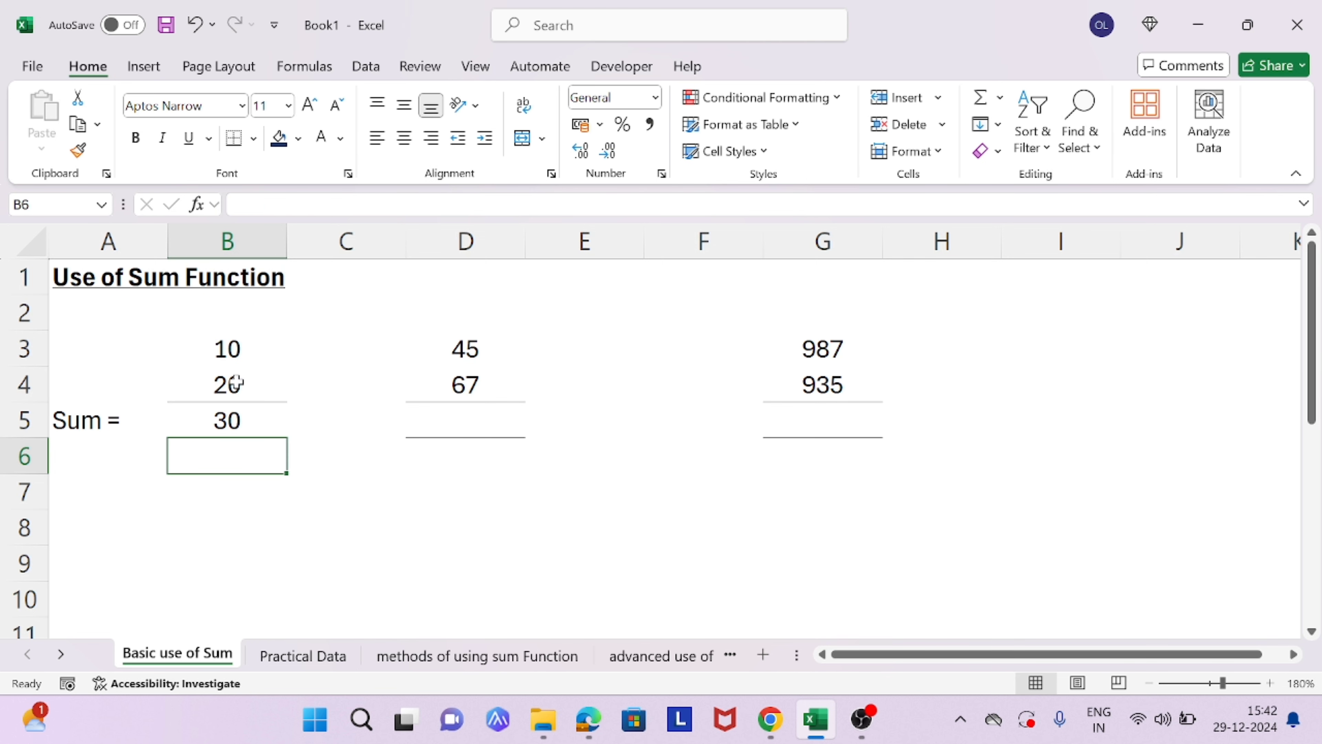
pyautogui.press('Return')
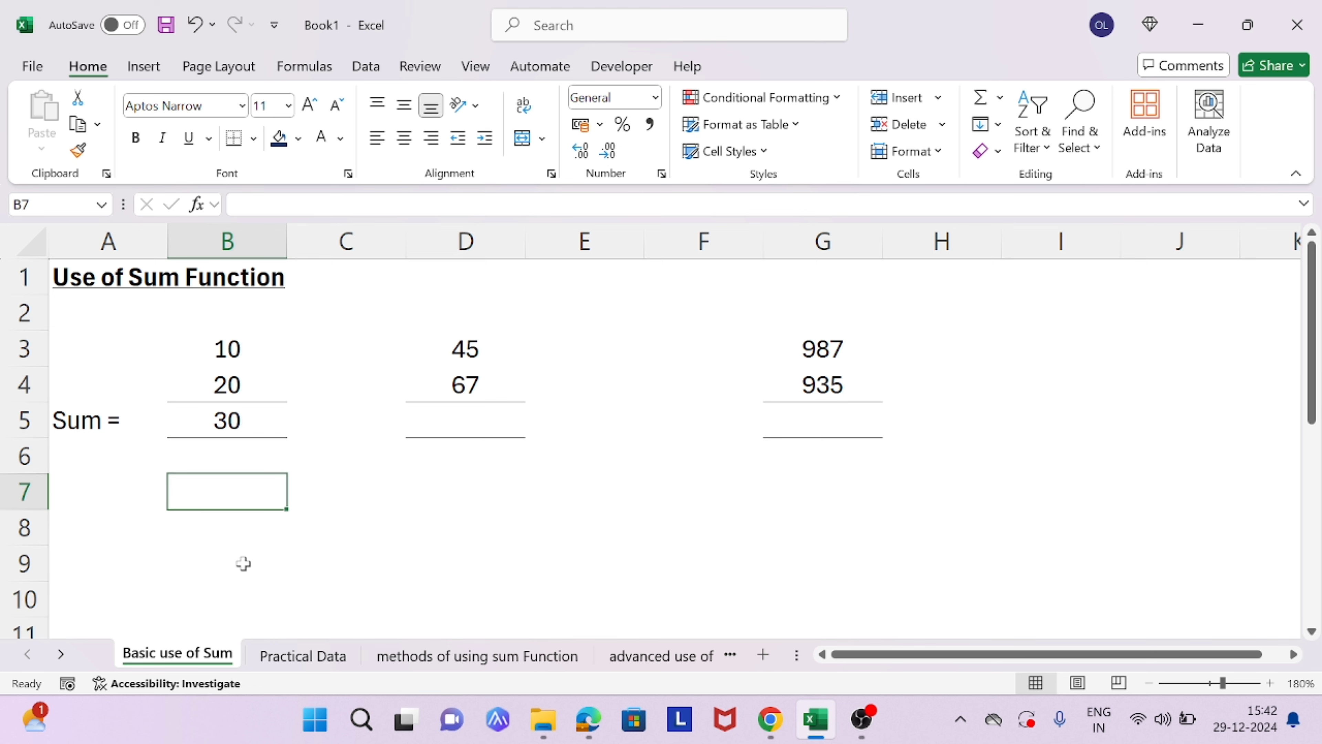
# Enter =SUM(D3,D4) in cell D5 to add the two numbers in column D.
pyautogui.press('Up')
pyautogui.press('Up')
pyautogui.press('Right')
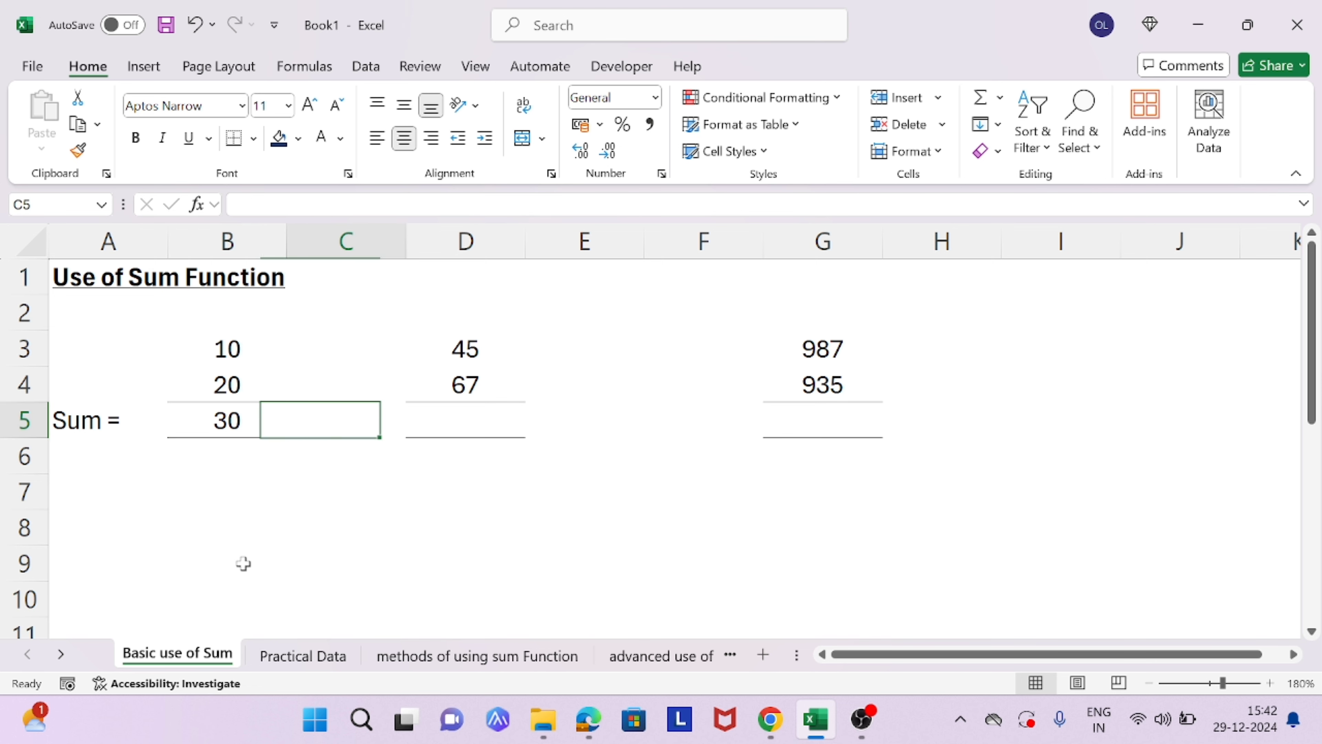
pyautogui.press('Right')
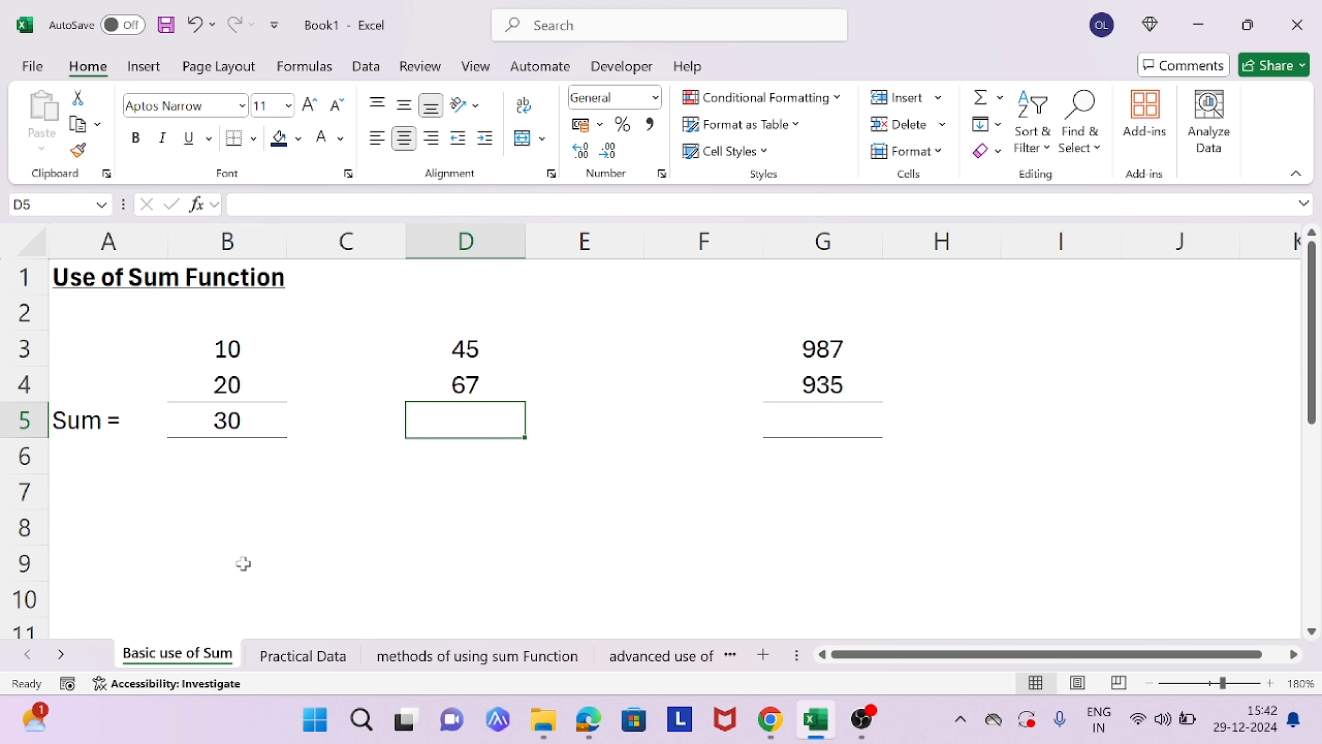
pyautogui.write('=s')
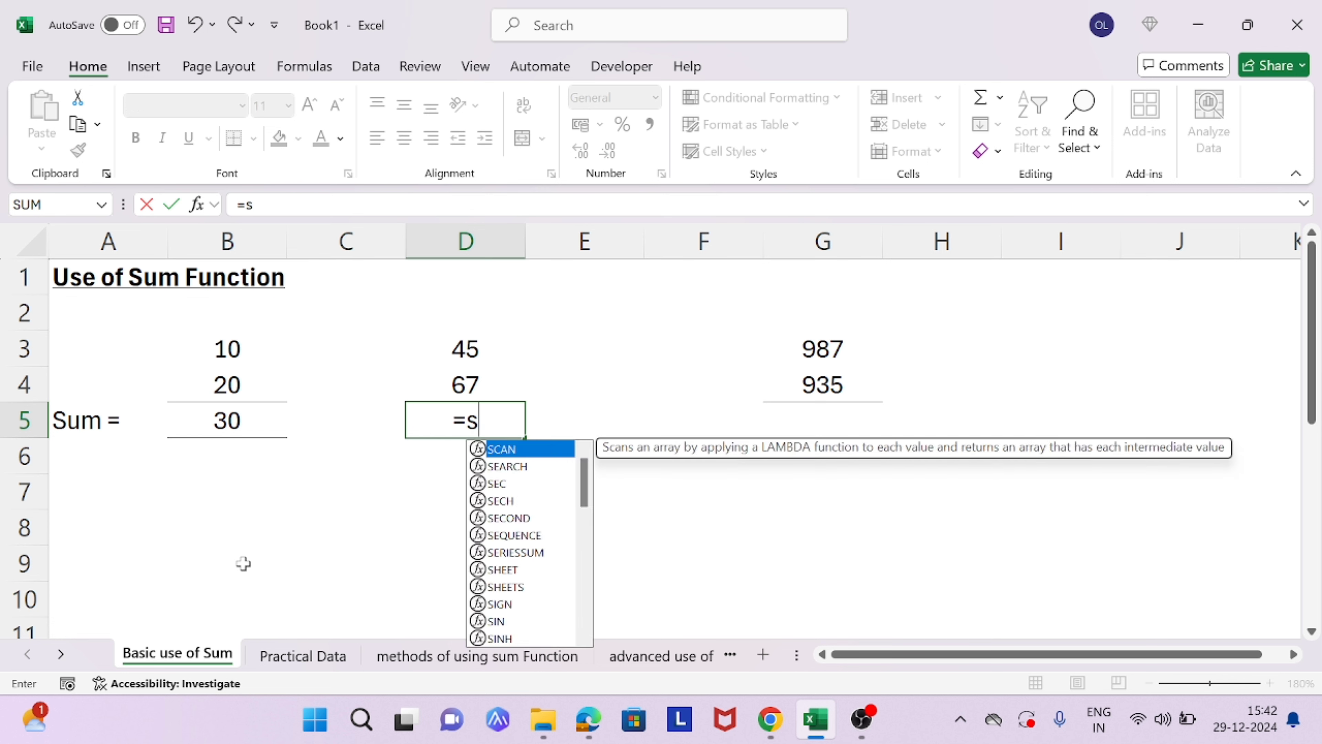
pyautogui.write('um')
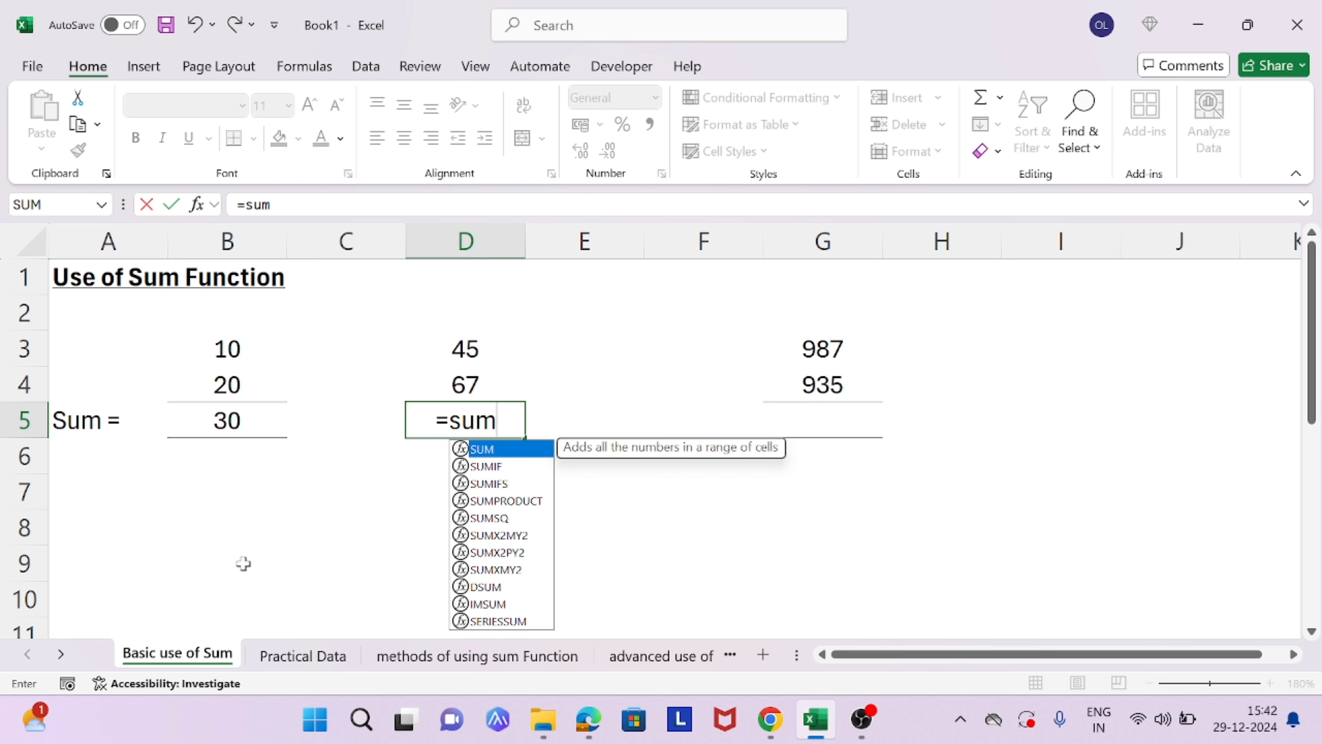
pyautogui.press('Tab')
pyautogui.press('Up')
pyautogui.press('Up')
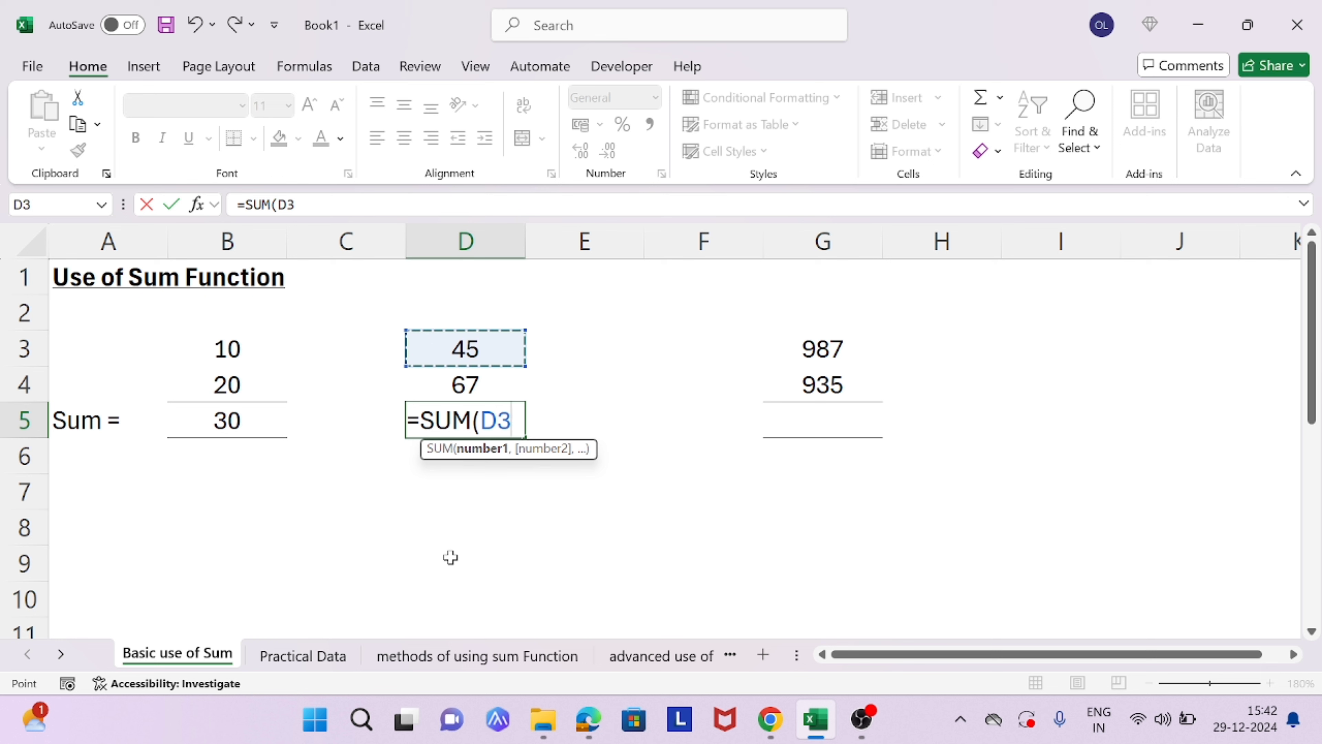
pyautogui.write(',')
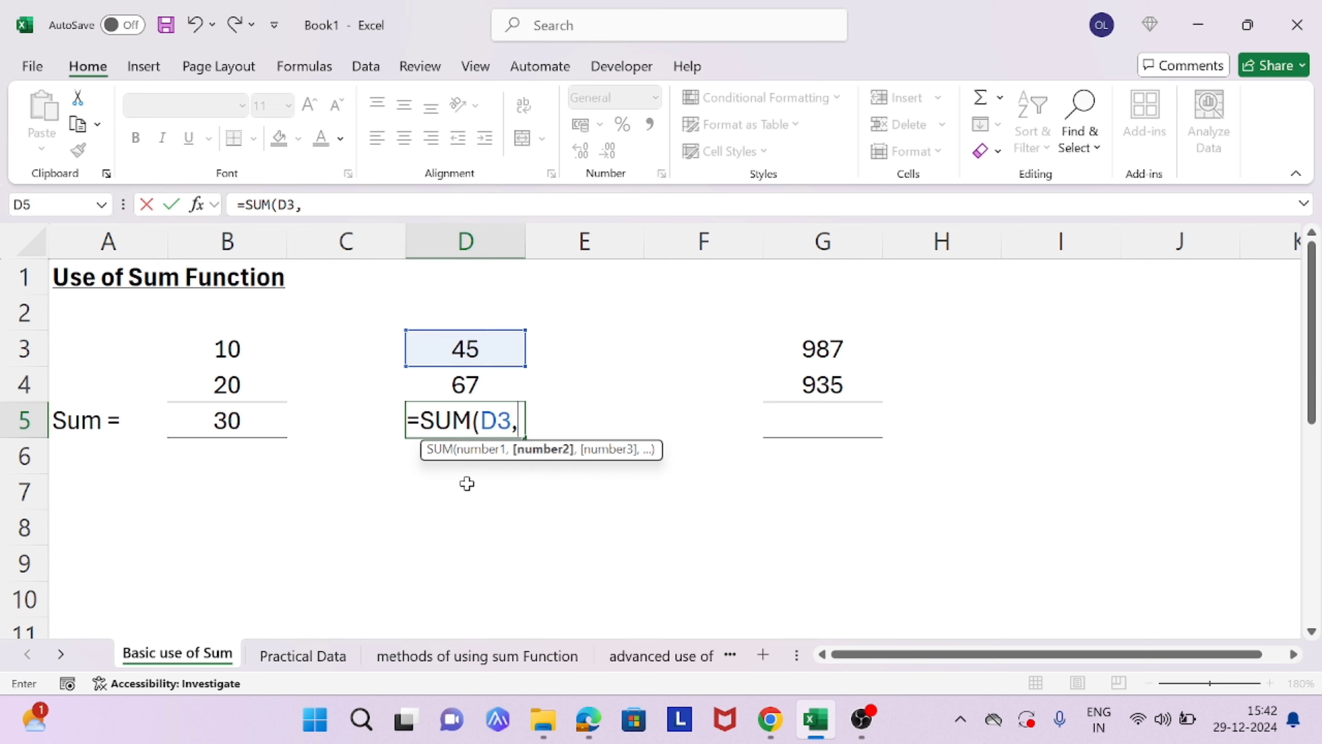
pyautogui.click(471, 379)
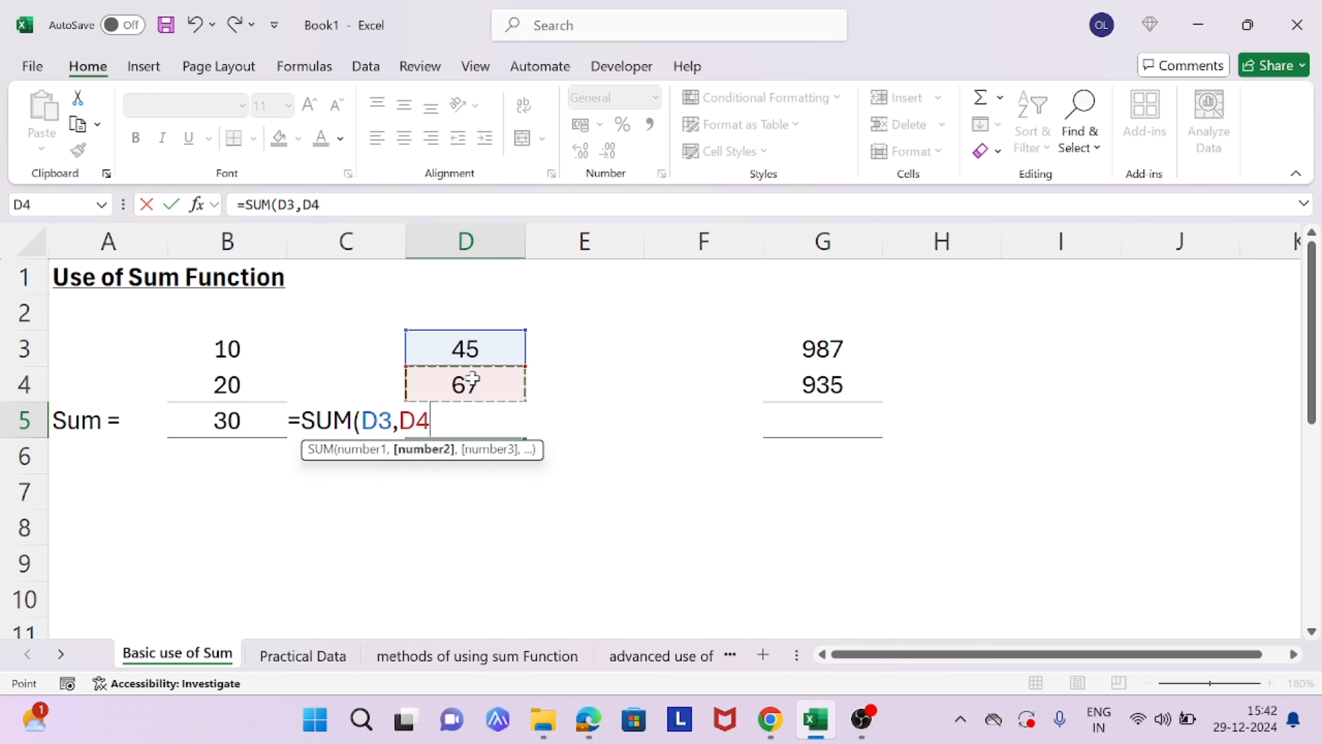
pyautogui.write(')')
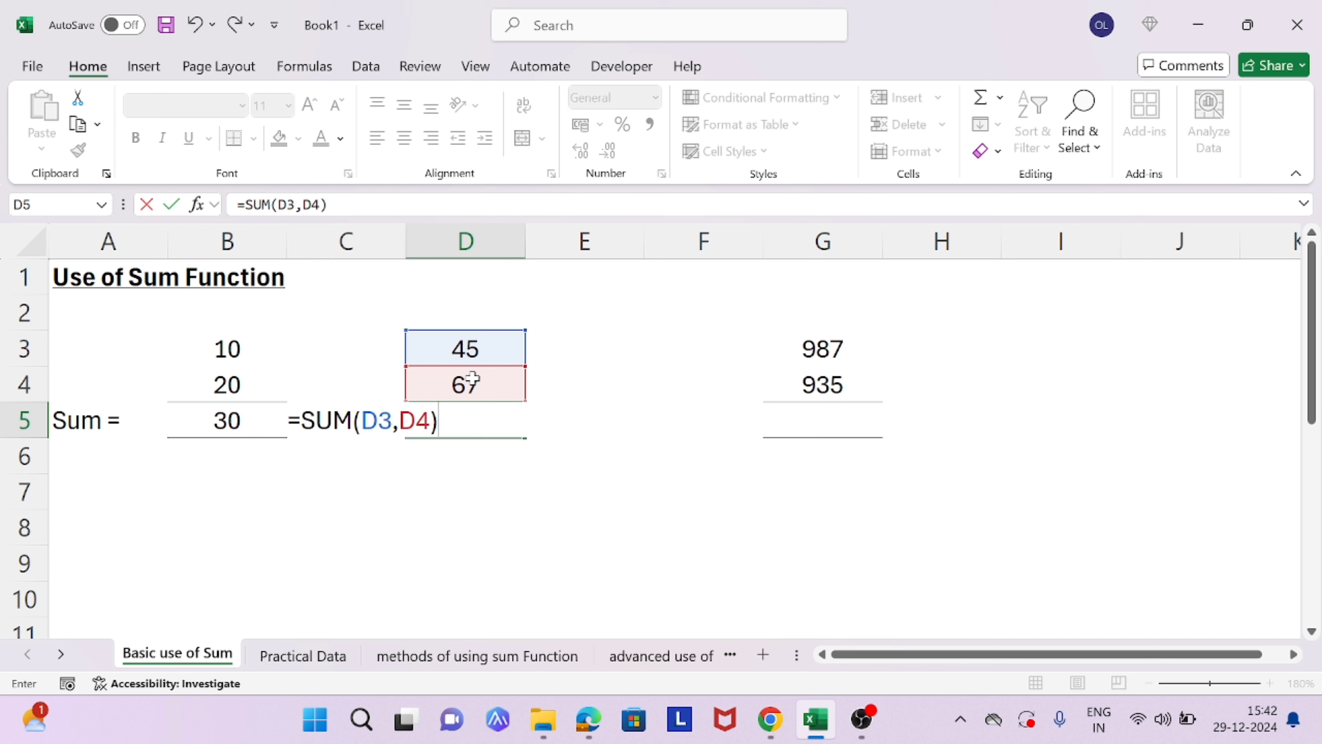
pyautogui.press('Return')
# Enter =SUM(G3,G4) in cell G5 to add the two numbers in column G.
pyautogui.press('Right')
pyautogui.press('Right')
pyautogui.press('Right')
pyautogui.press('Up')
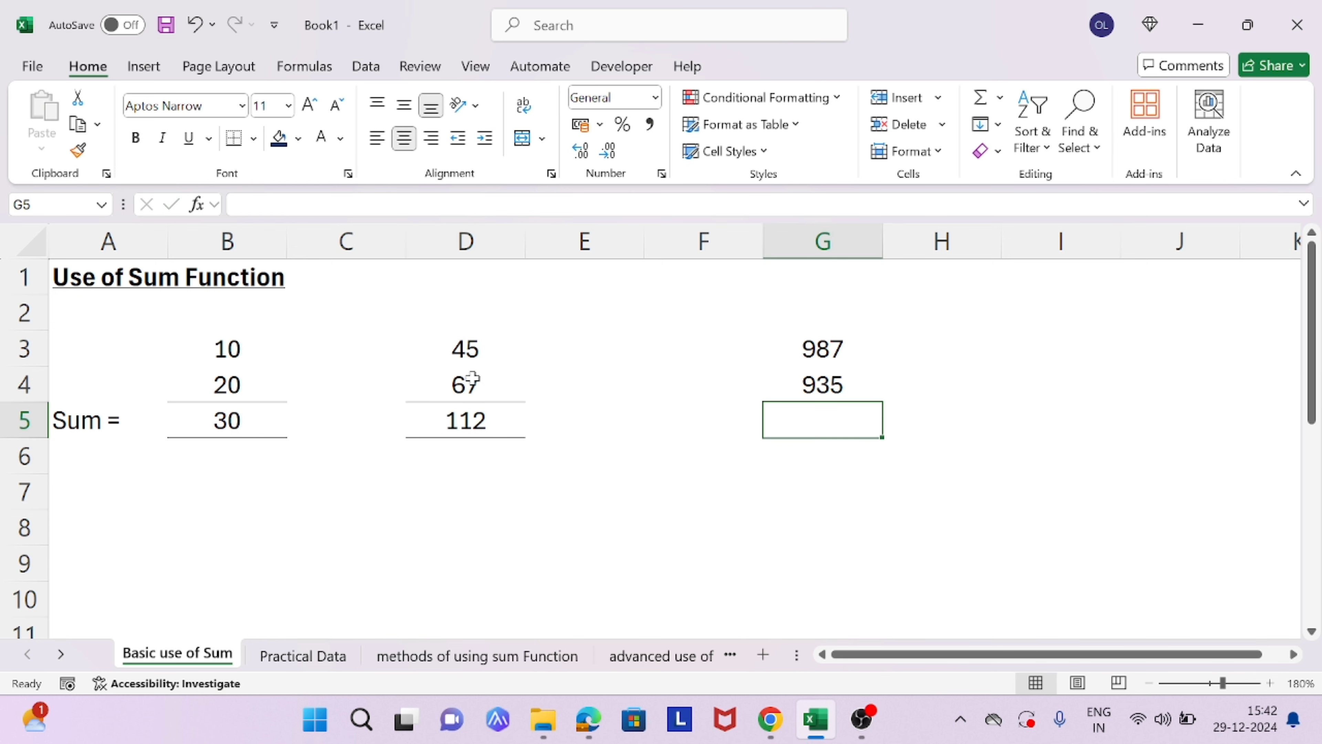
pyautogui.write('=s')
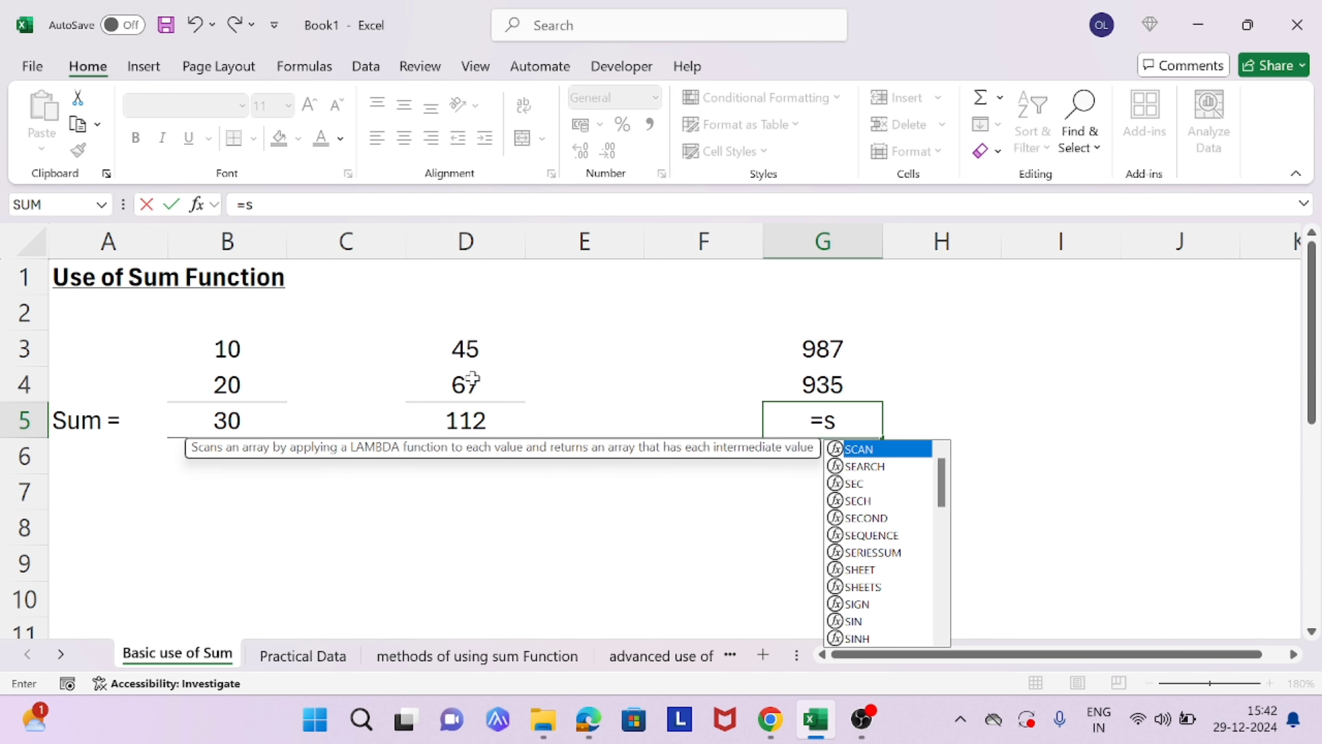
pyautogui.write('u')
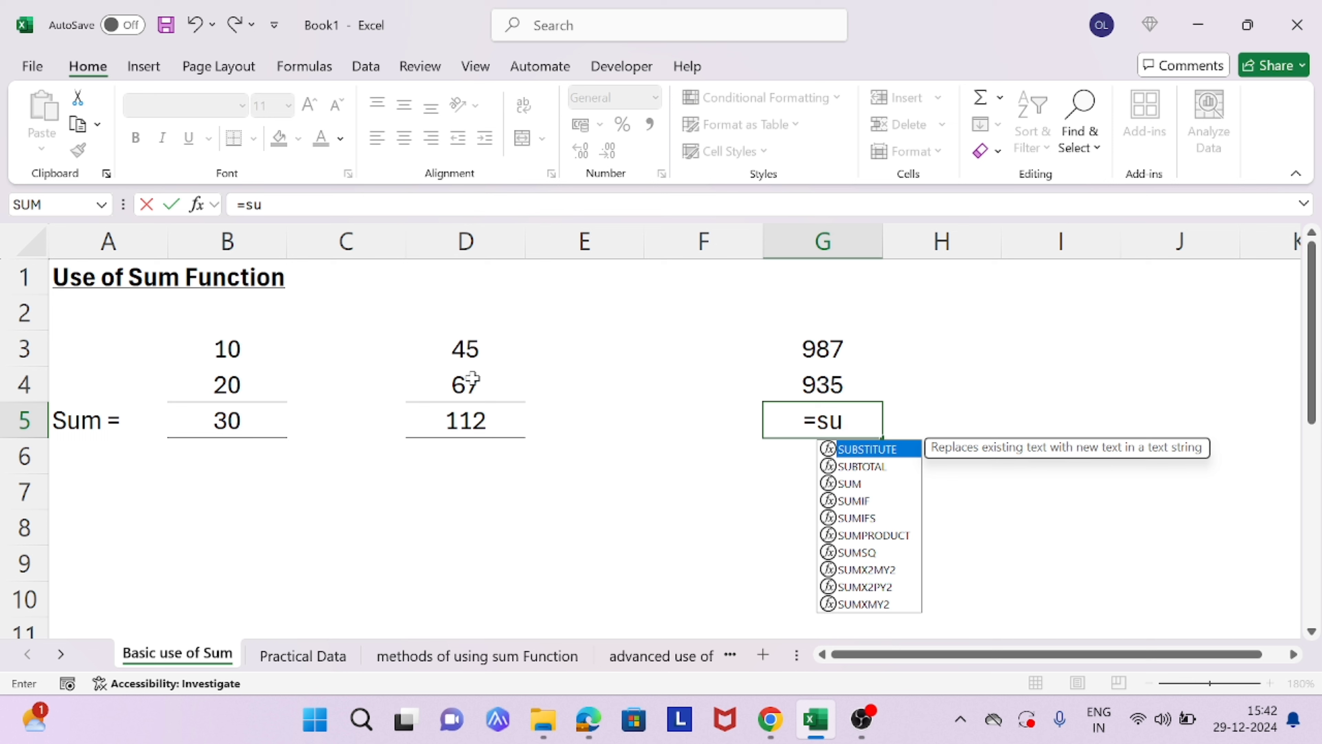
pyautogui.write('m')
pyautogui.press('Tab')
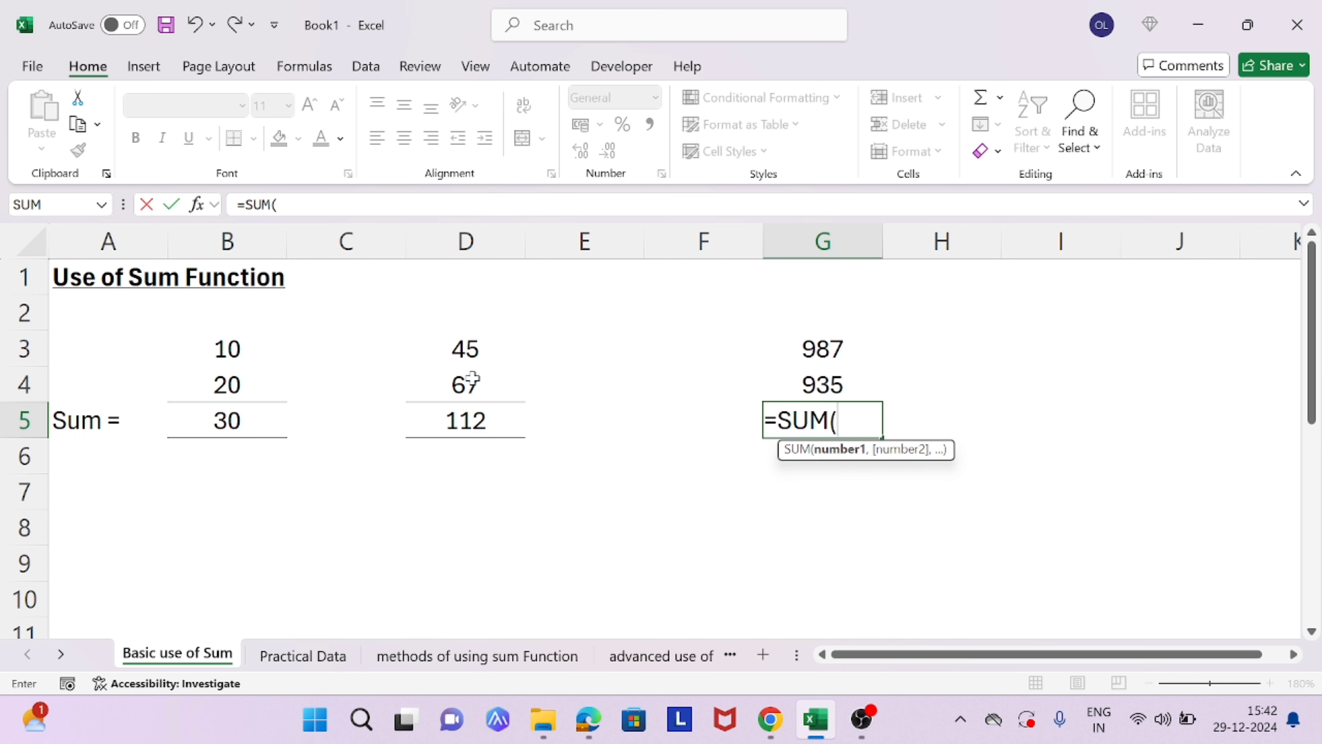
pyautogui.click(828, 350)
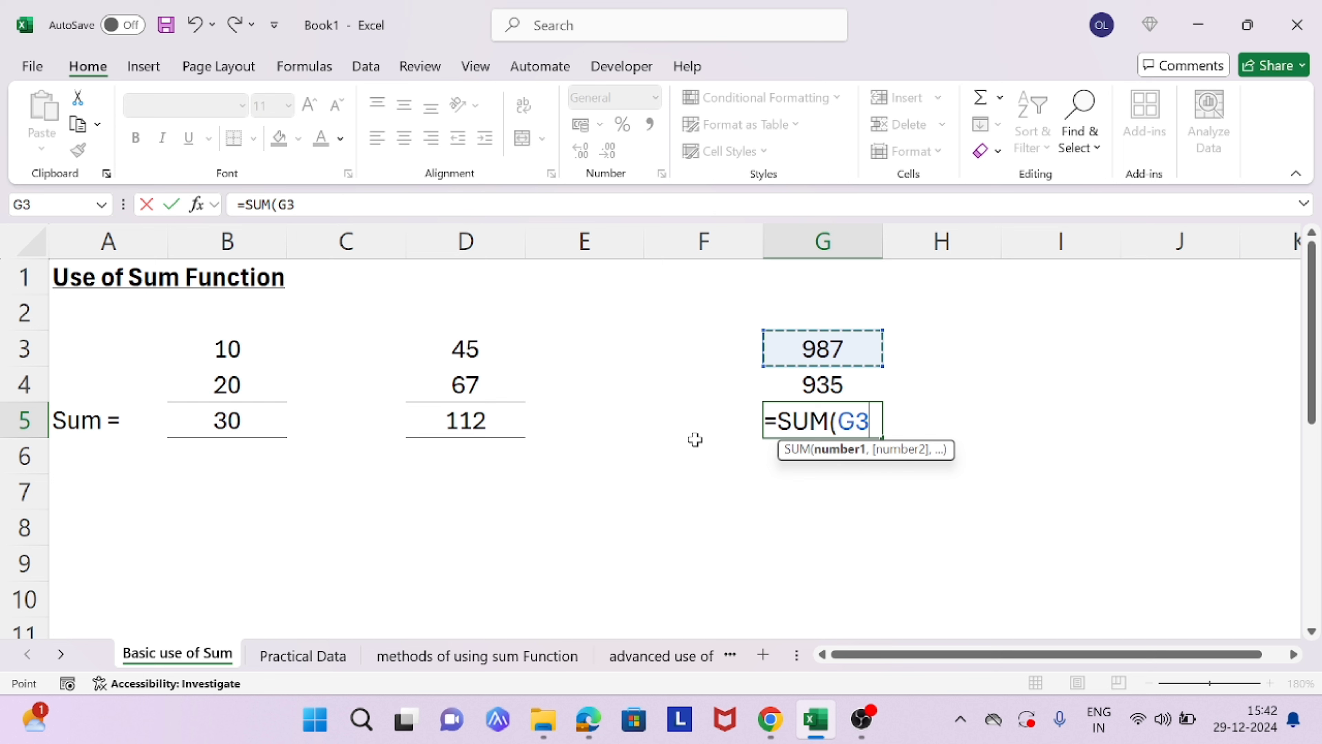
pyautogui.write(',')
pyautogui.click(859, 385)
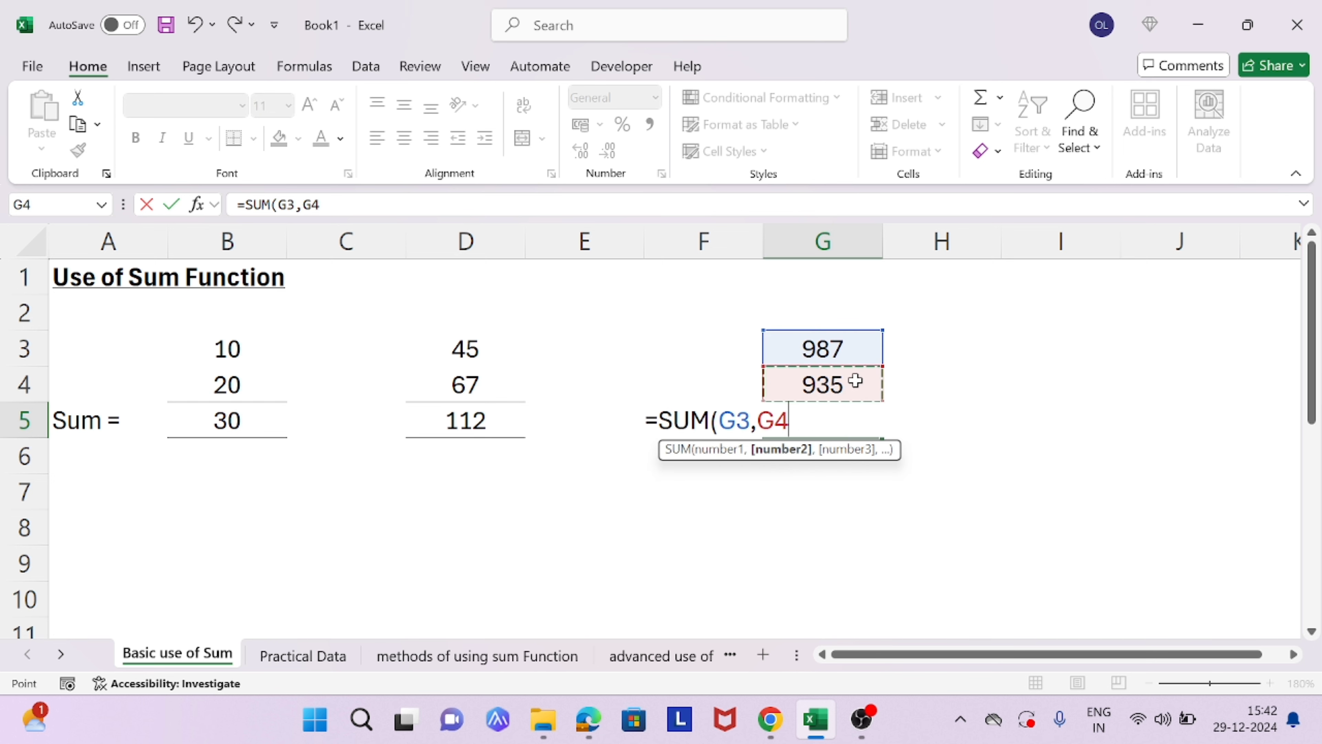
pyautogui.write(')')
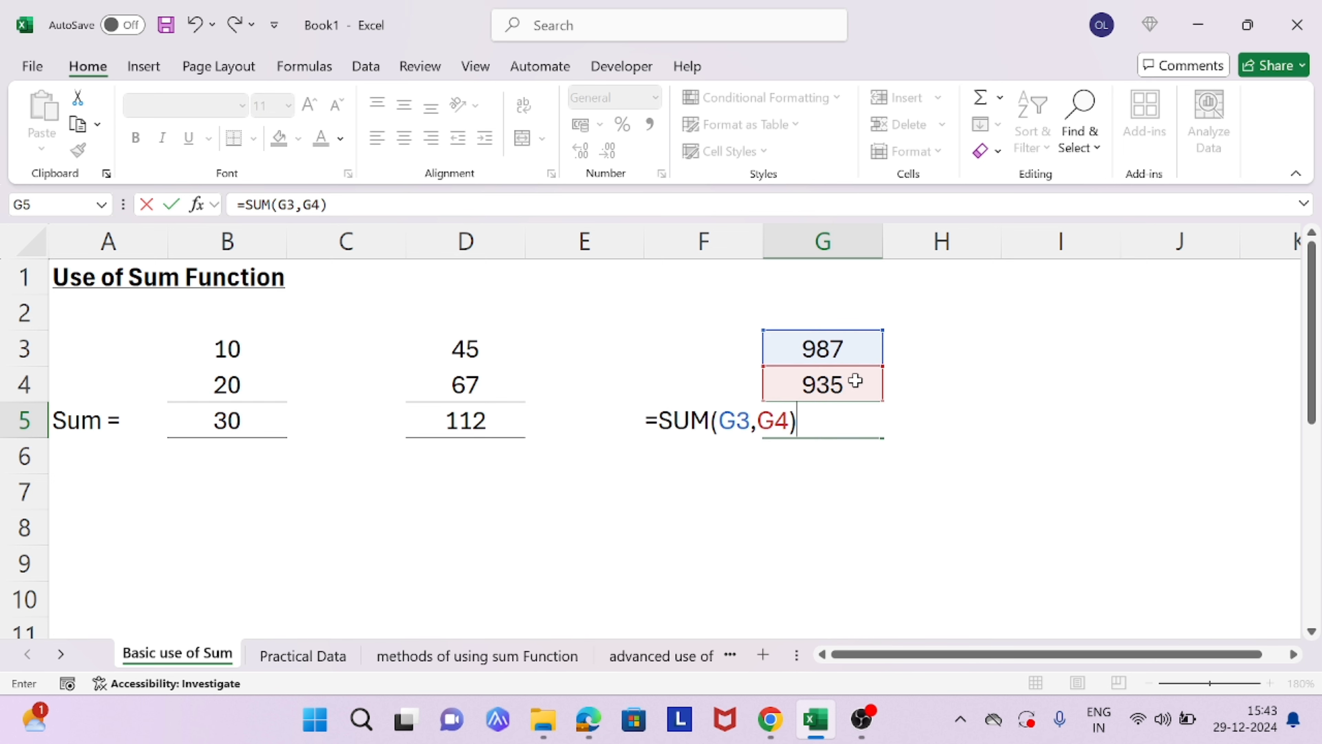
pyautogui.press('Return')
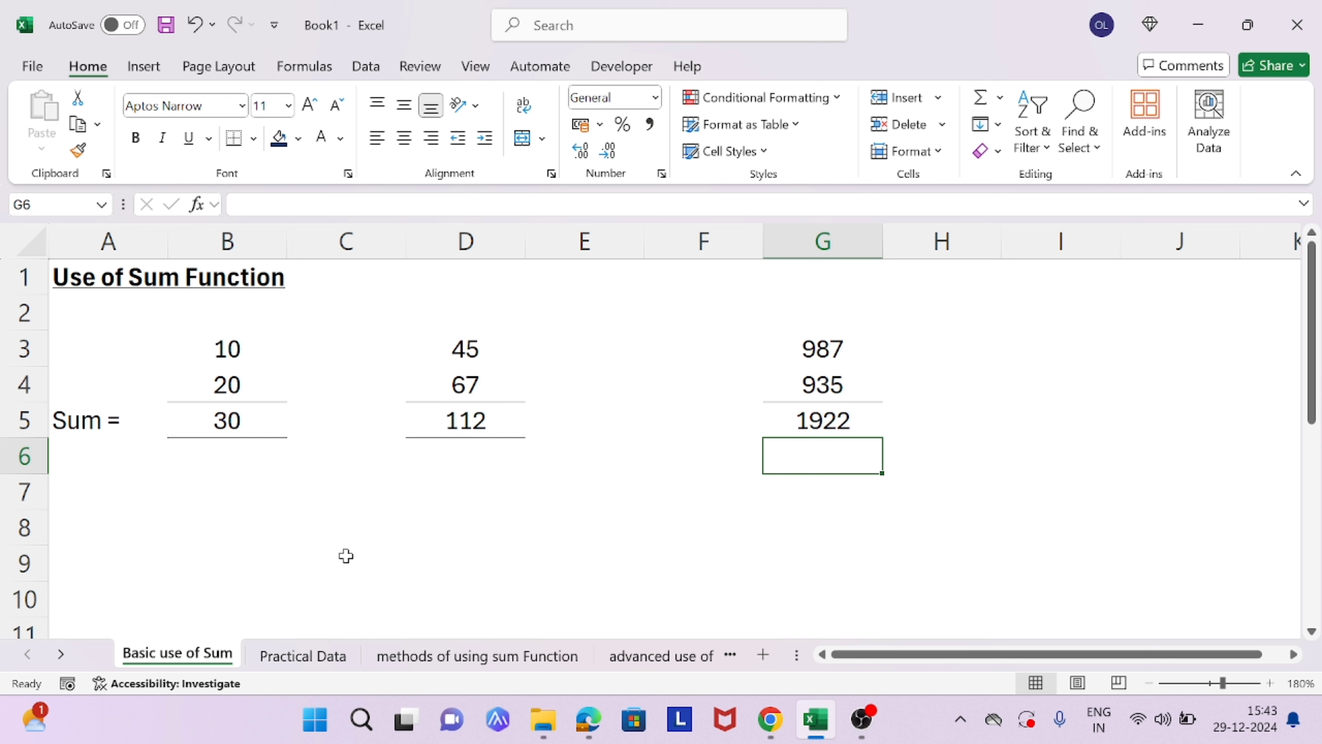
# On the Practical Data sheet, enter =SUM(C4,D4,E4) in cell F4 to total the first student's three subject marks.
pyautogui.click(315, 657)
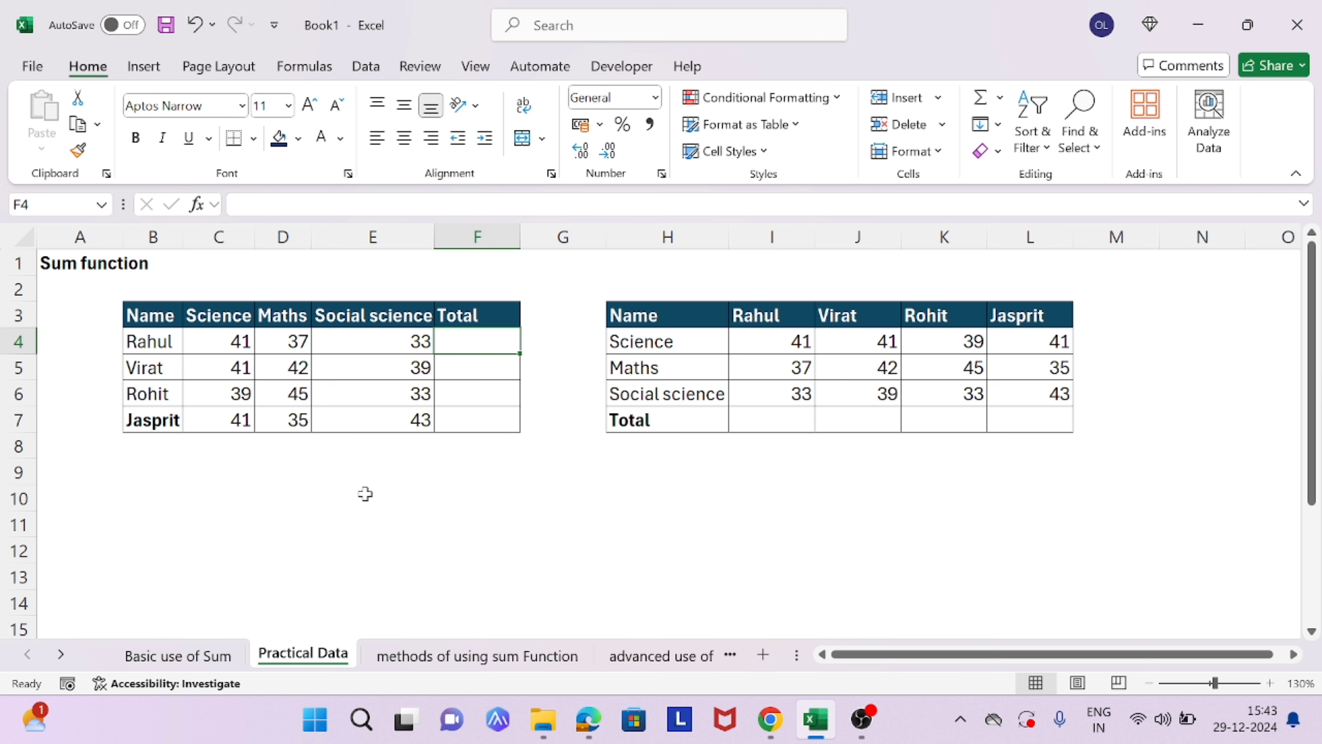
pyautogui.write('=s')
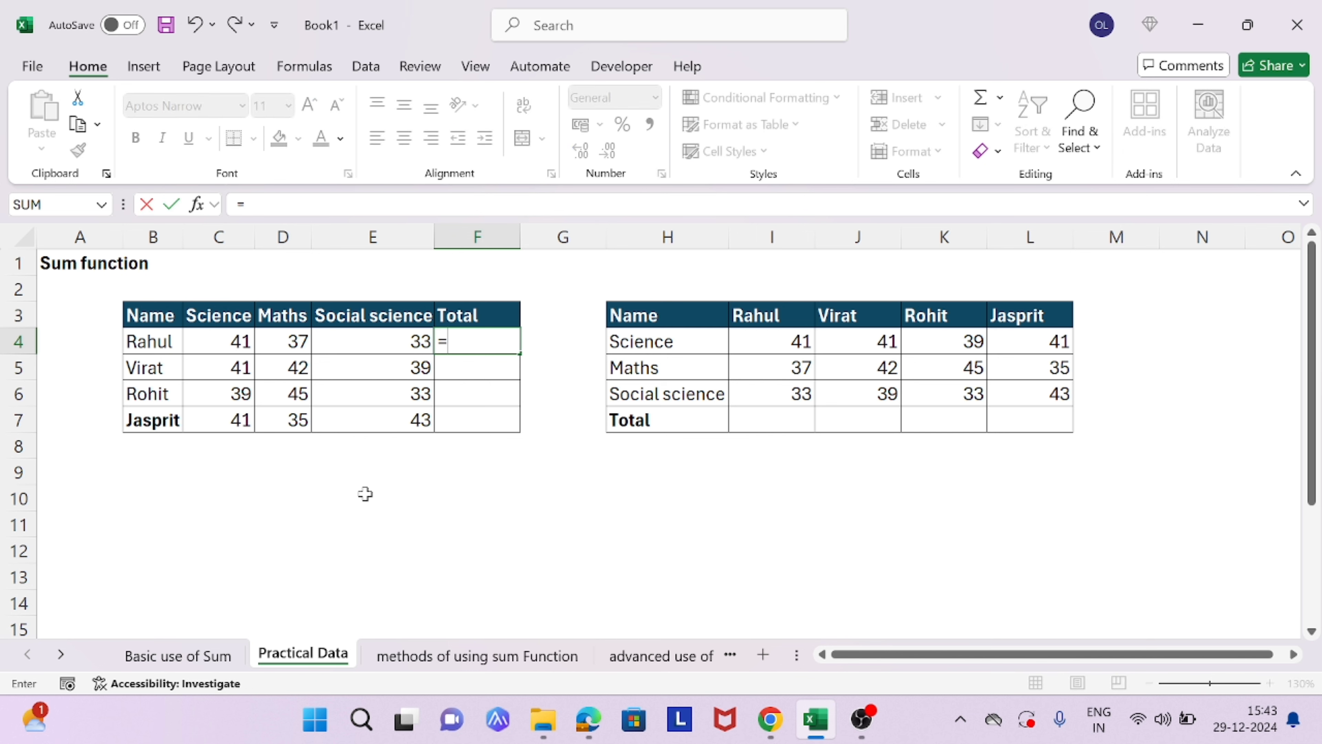
pyautogui.write('m')
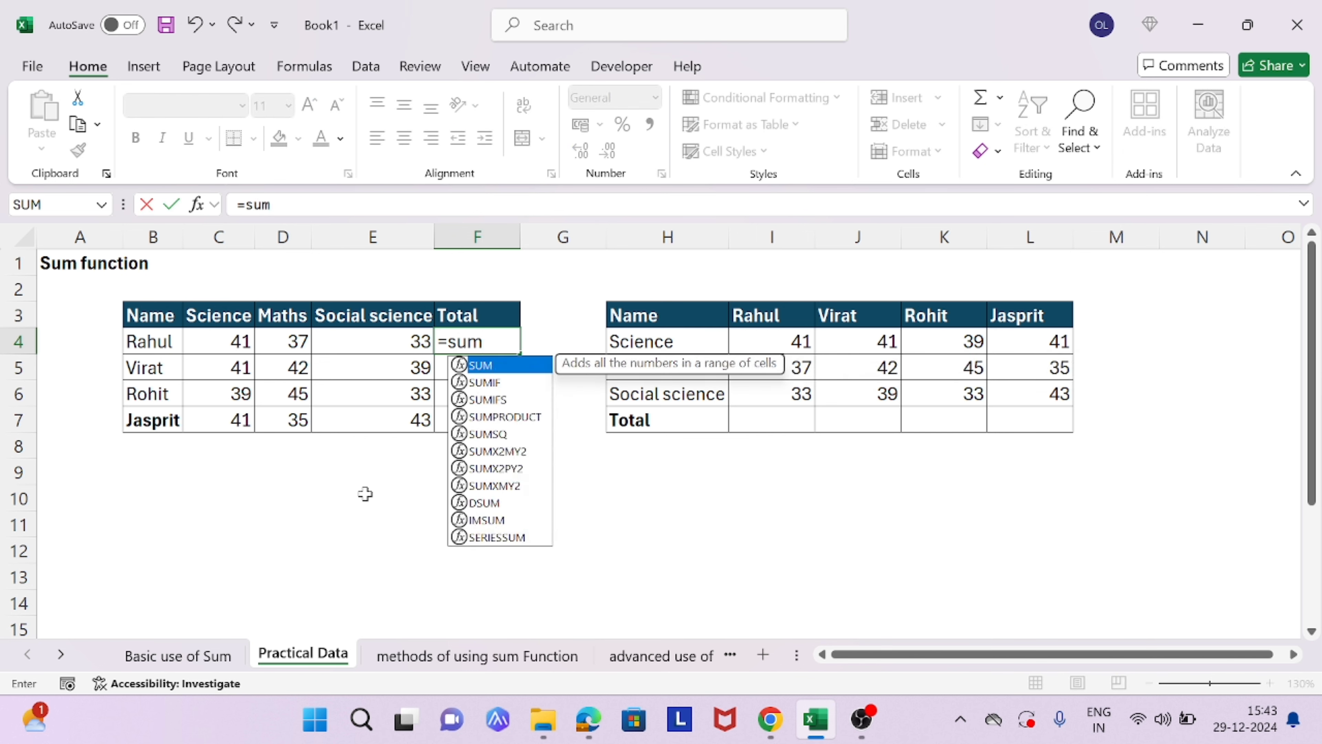
pyautogui.press('Tab')
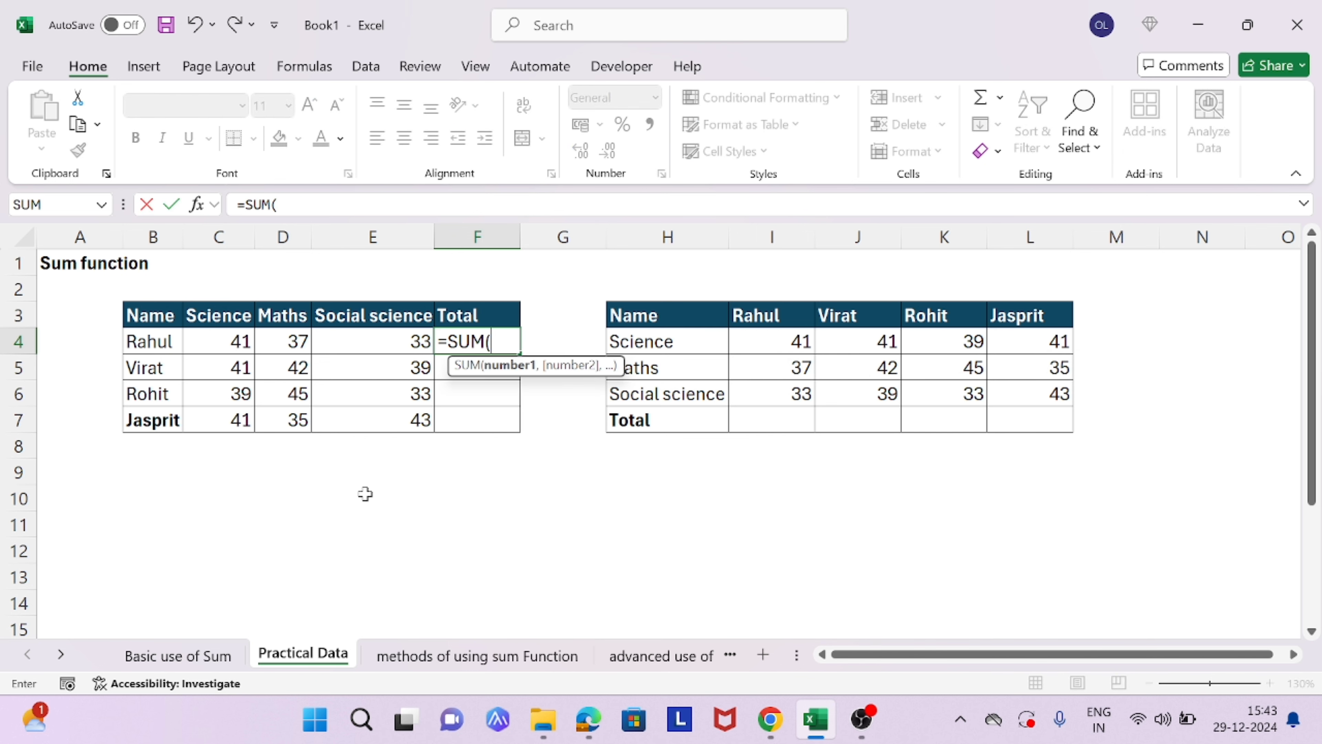
pyautogui.click(230, 341)
pyautogui.write(',')
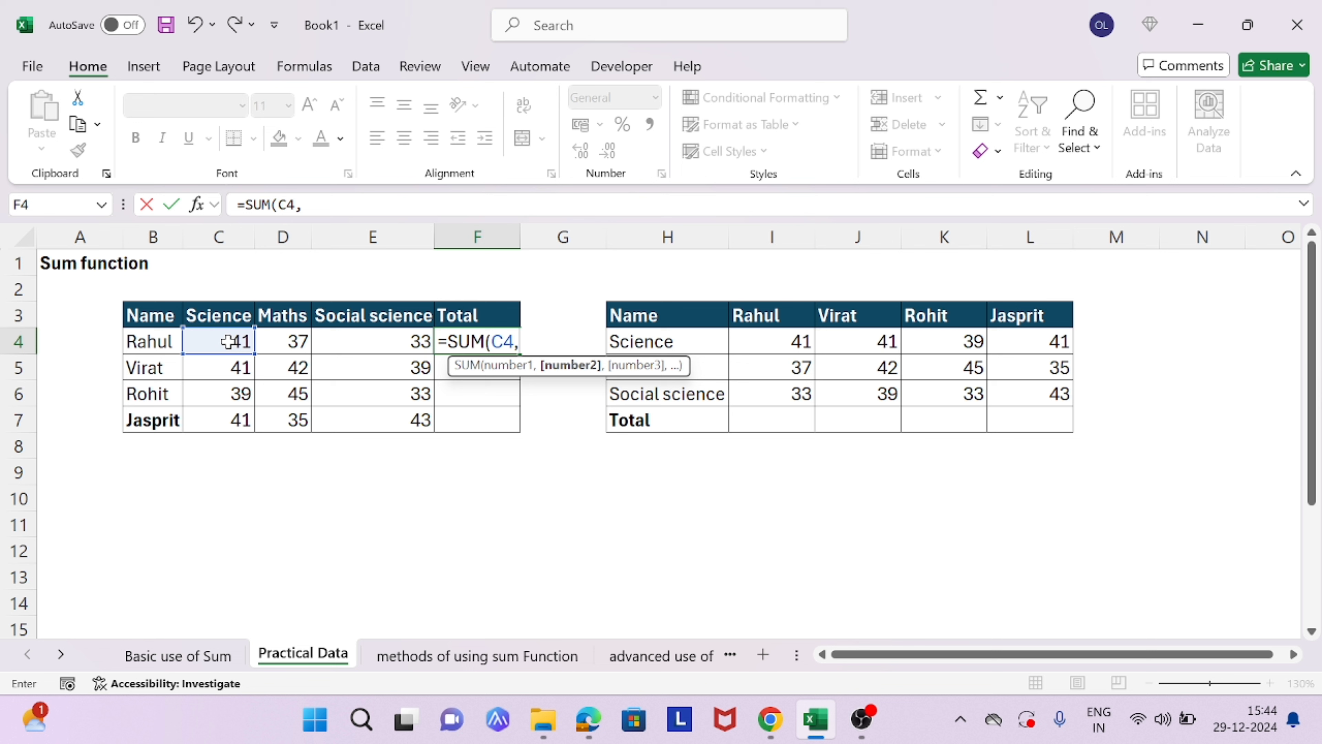
pyautogui.click(289, 348)
pyautogui.write(',')
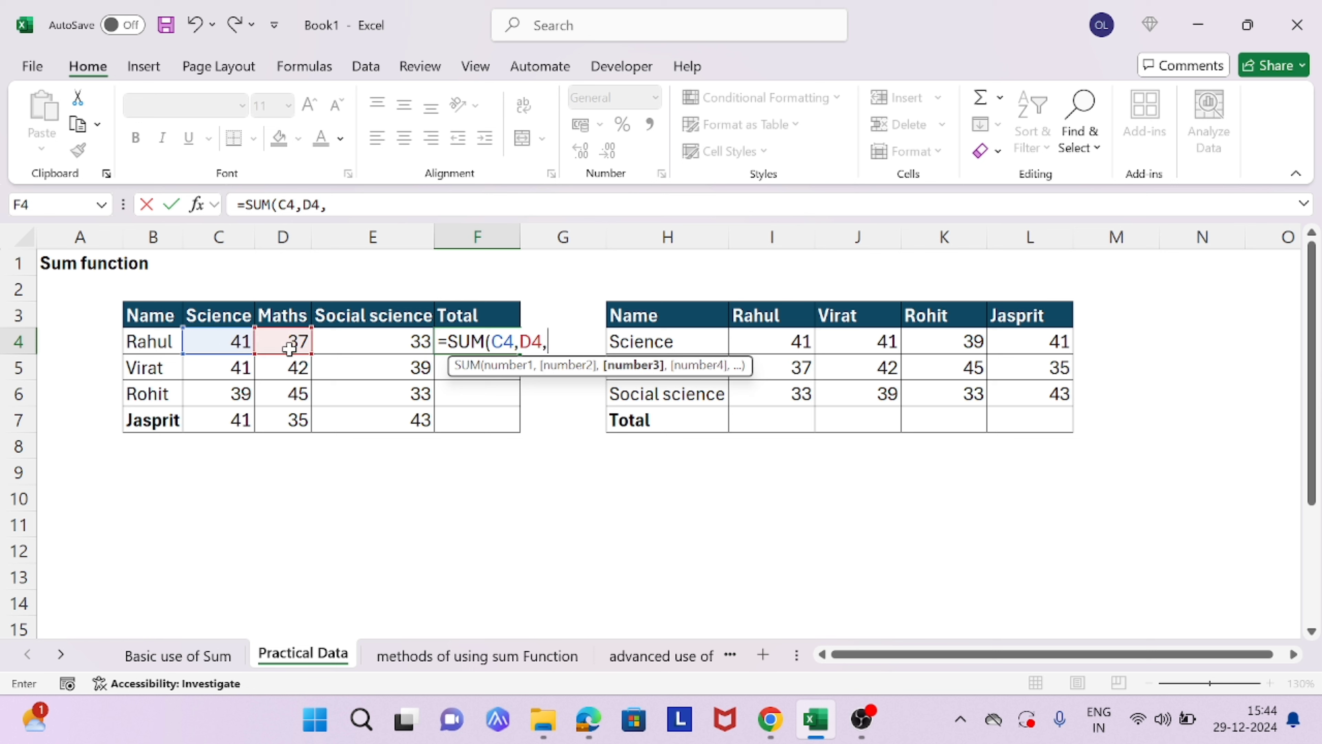
pyautogui.click(355, 347)
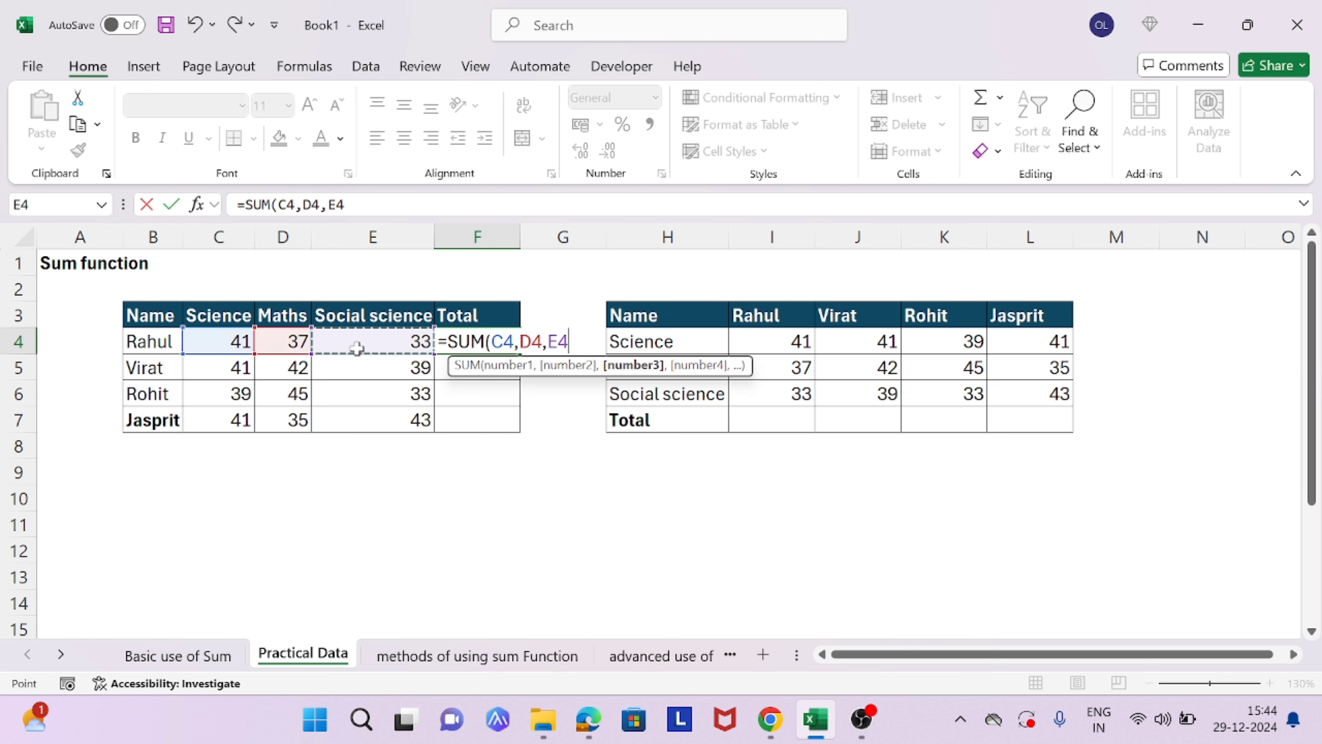
pyautogui.write(')')
pyautogui.press('Return')
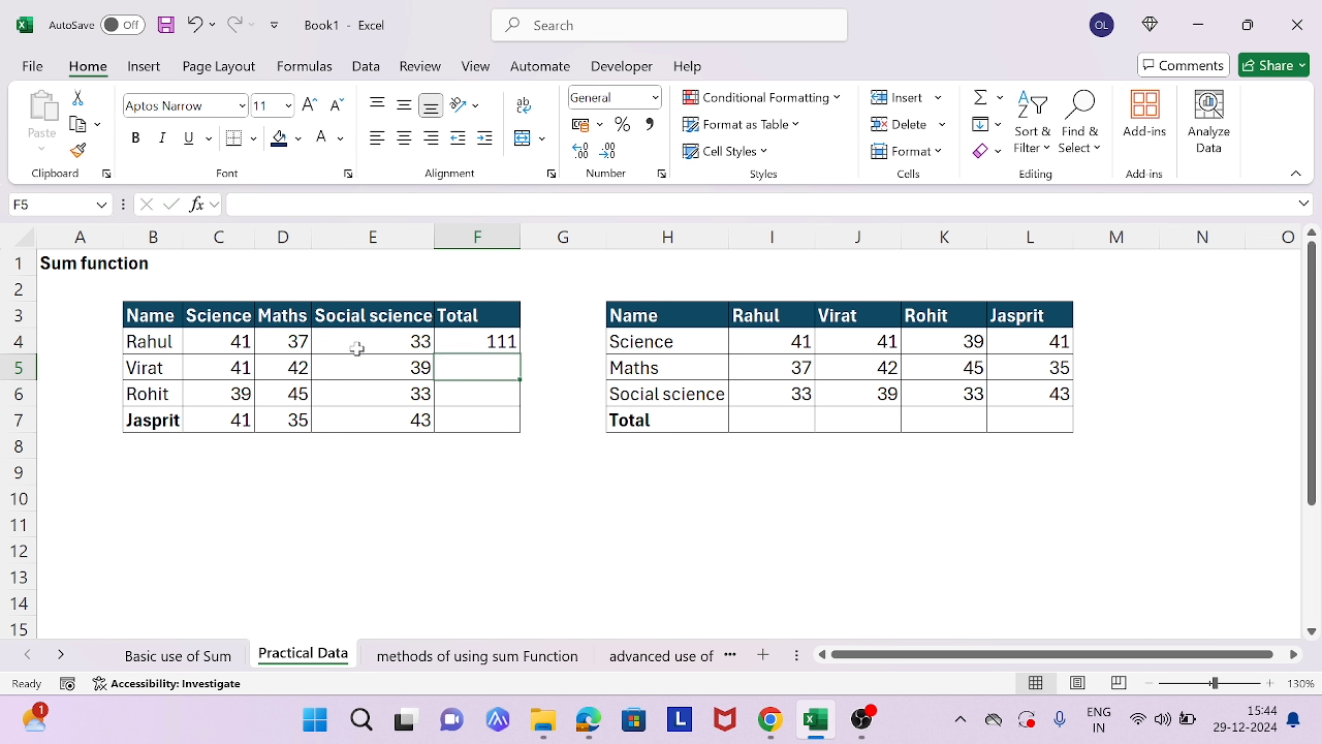
# Enter =SUM(C5,D5,E5) in cell F5 to total the second student's marks.
pyautogui.write('=sum')
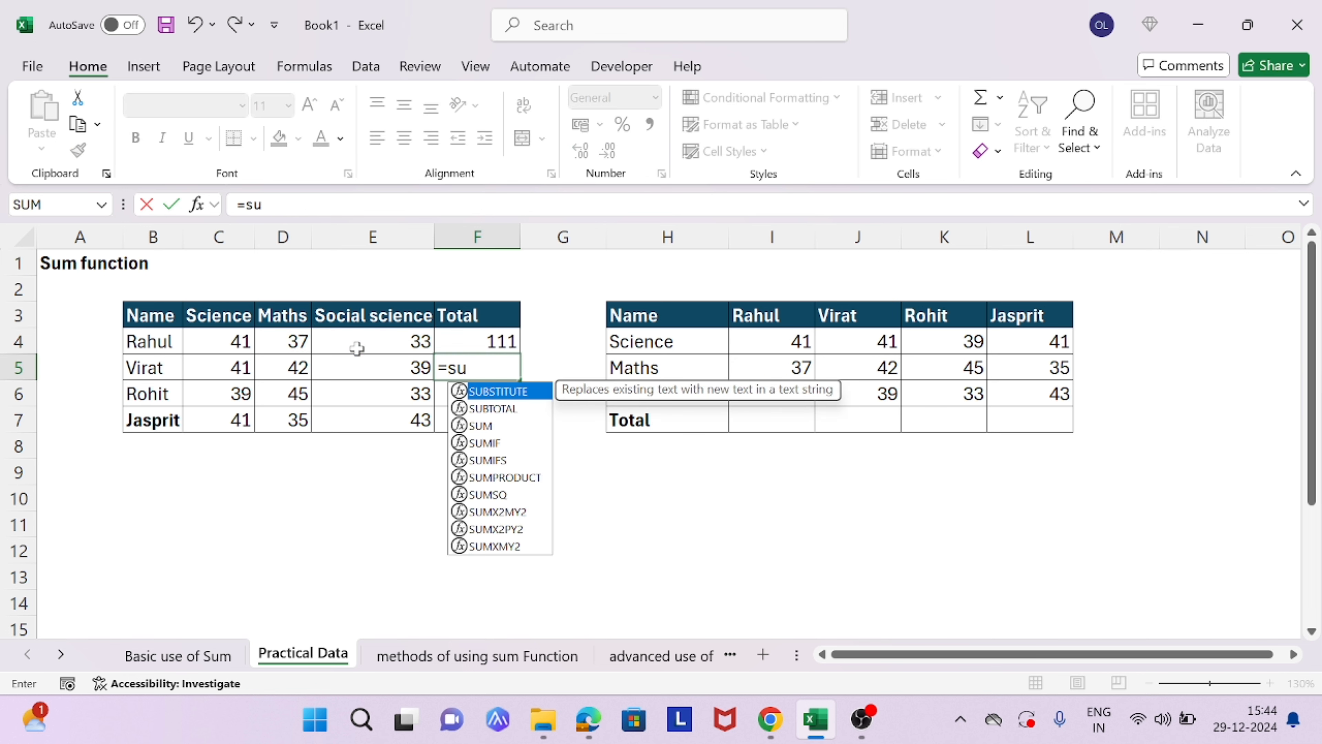
pyautogui.press('Tab')
pyautogui.press('Left')
pyautogui.press('Left')
pyautogui.press('Left')
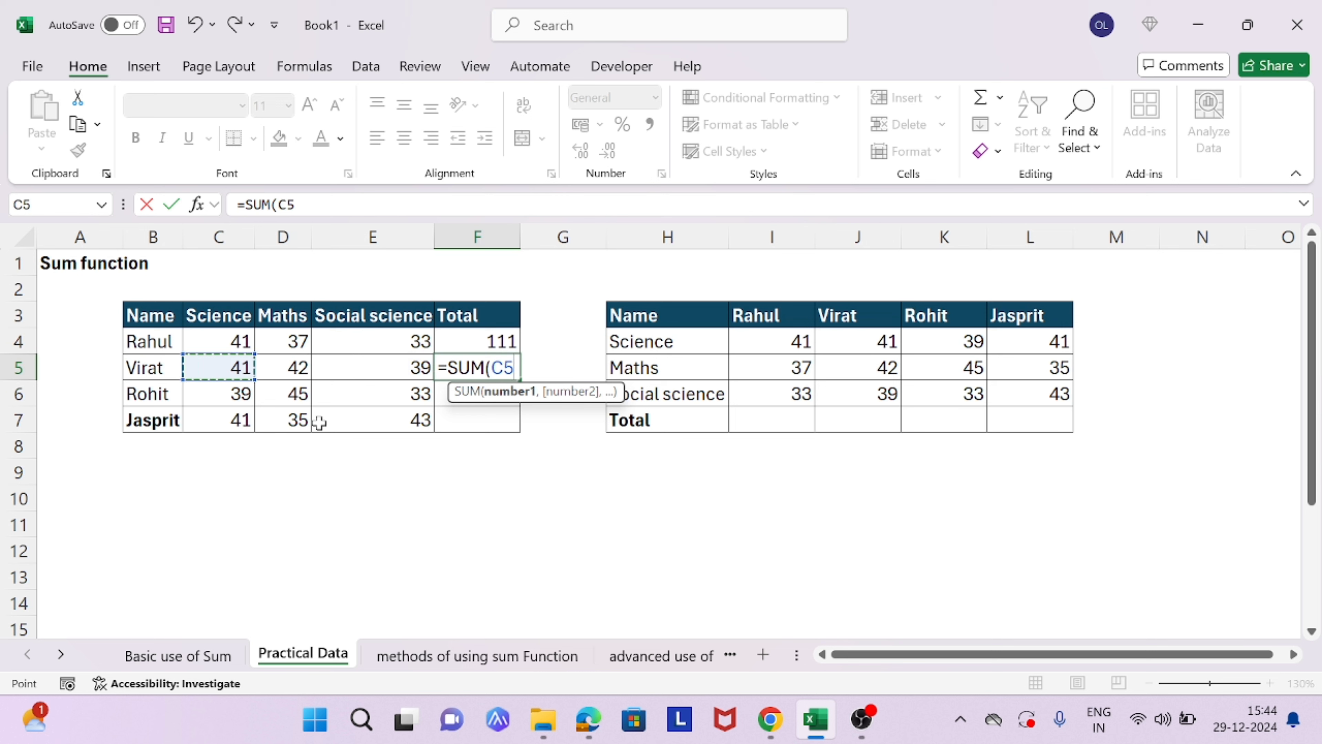
pyautogui.write(',')
pyautogui.click(294, 366)
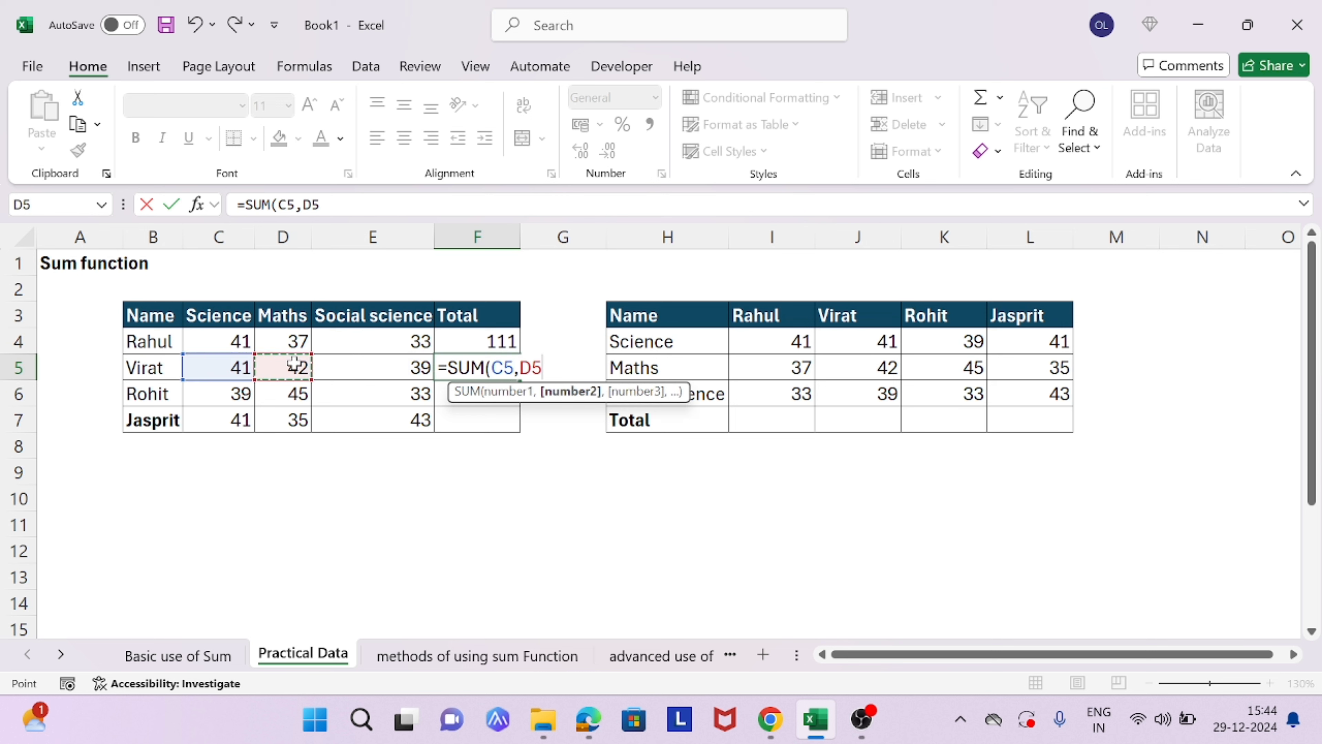
pyautogui.write(',')
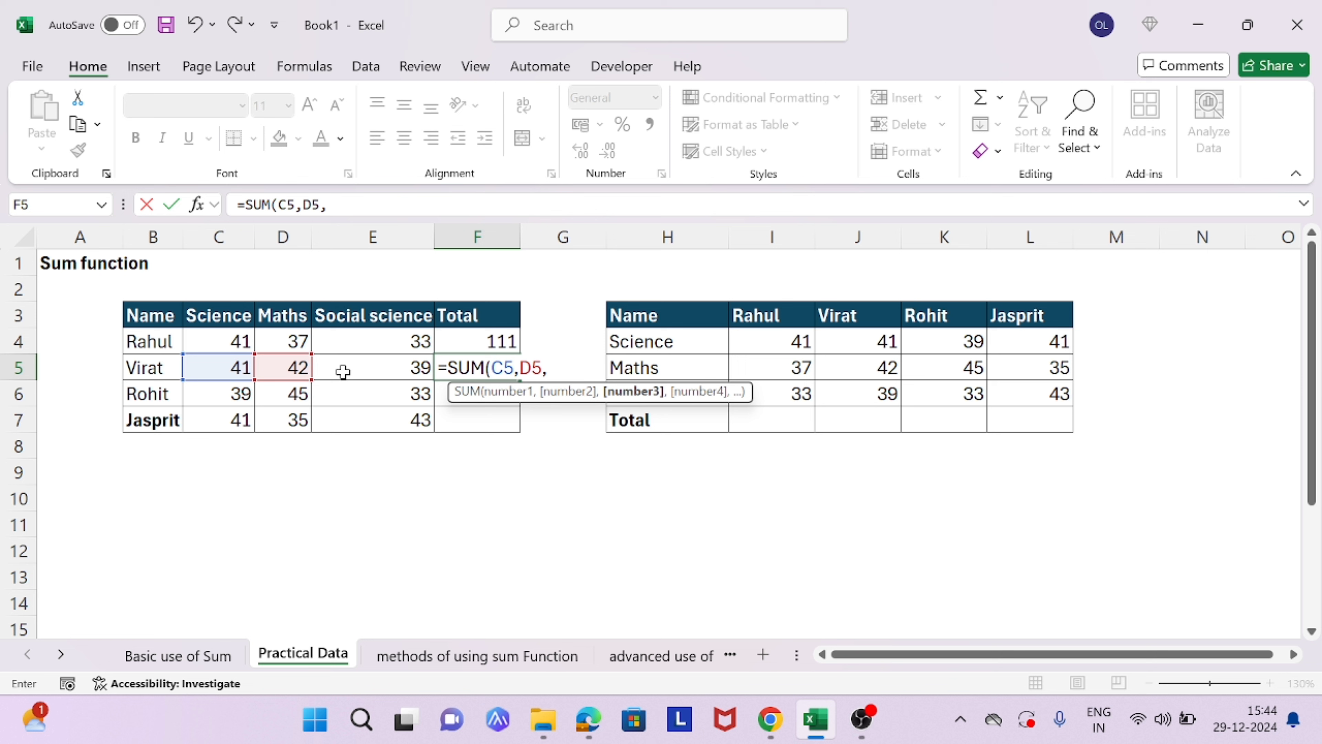
pyautogui.click(391, 370)
pyautogui.write(')')
pyautogui.press('Return')
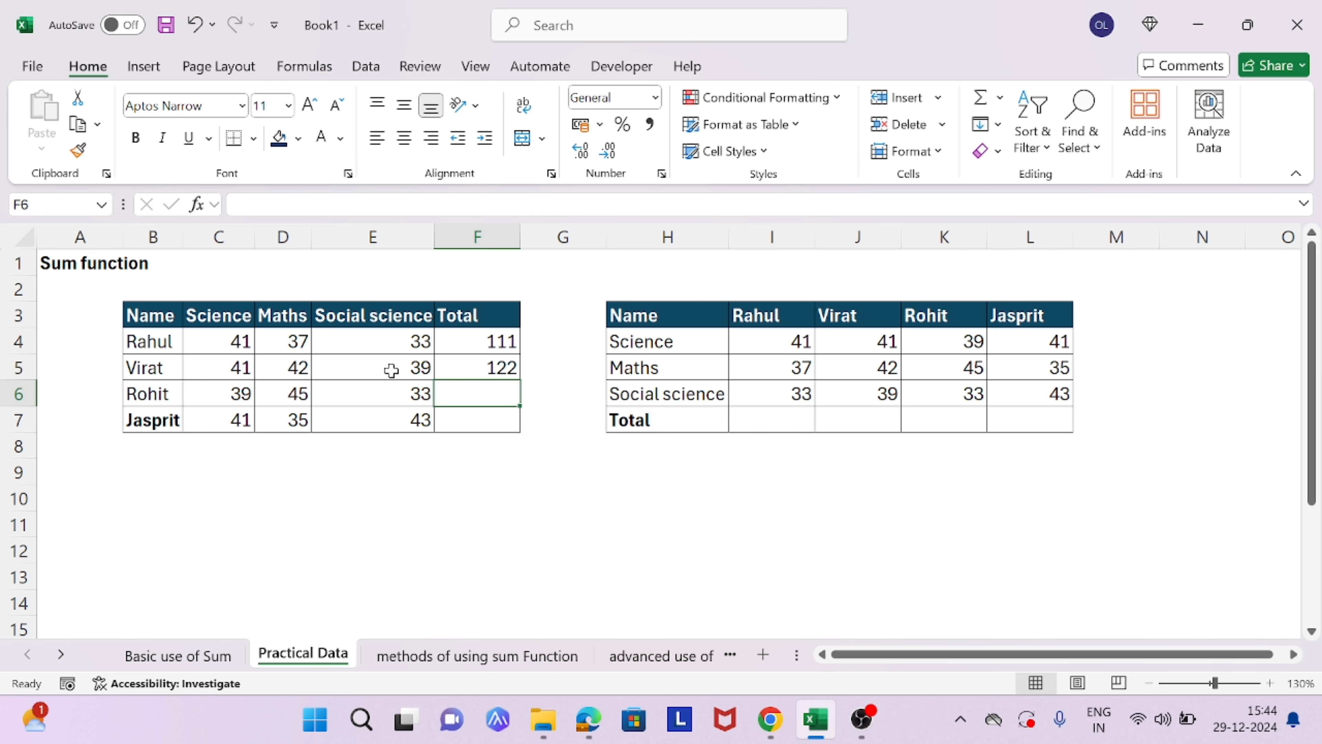
# Enter =SUM(C6,D6,E6) in cell F6 to total the third student's marks.
pyautogui.write('=sum')
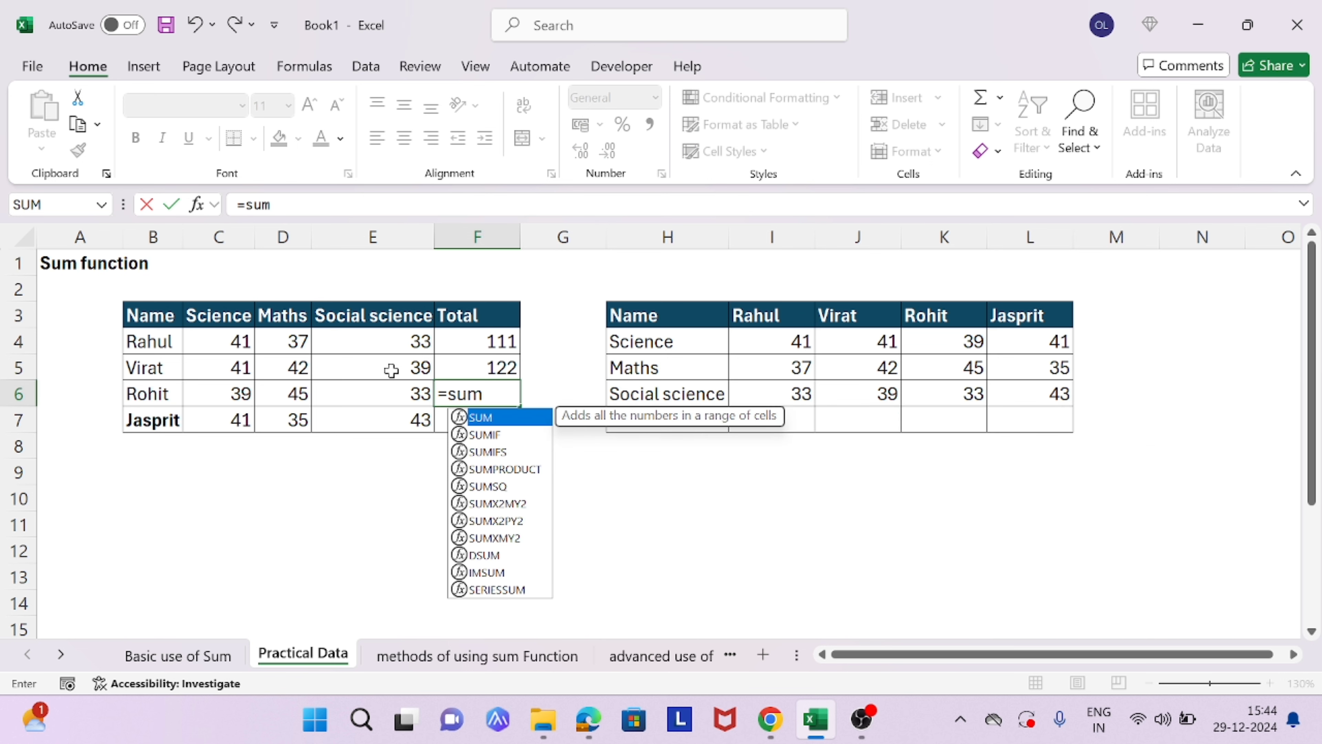
pyautogui.press('Tab')
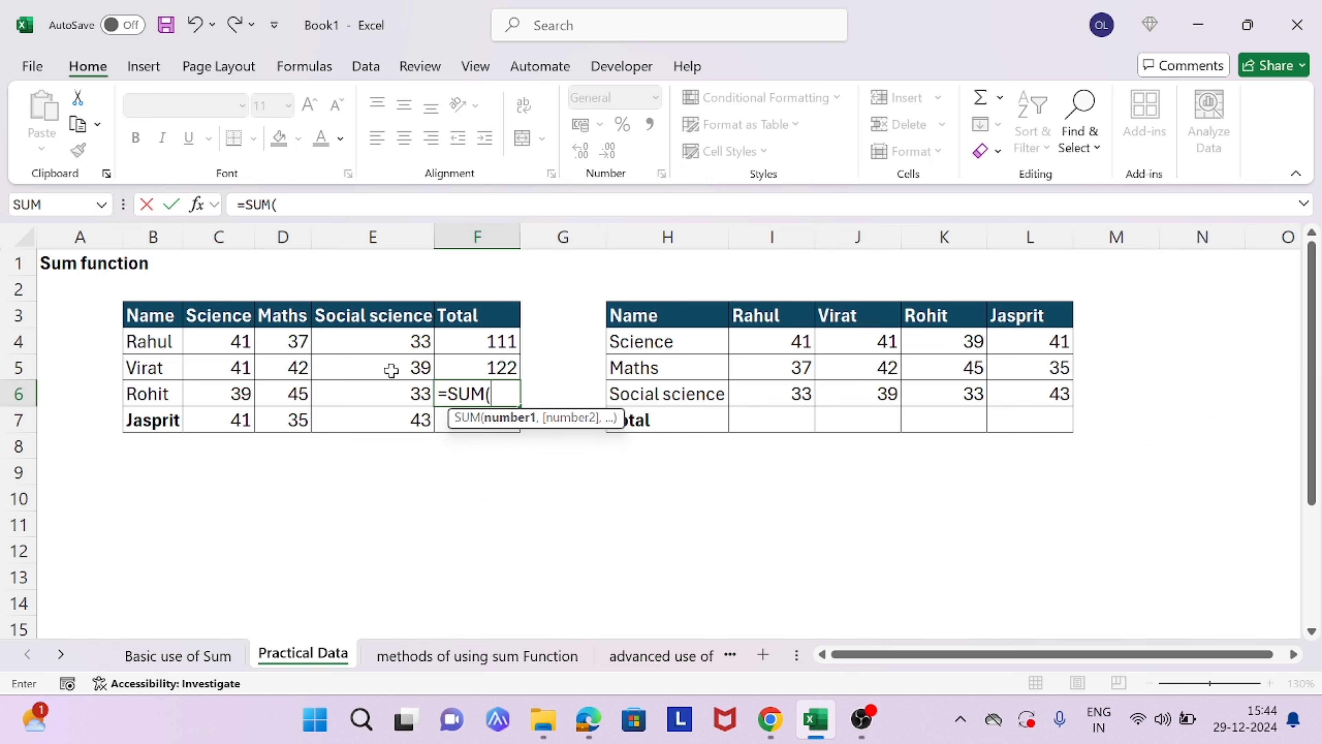
pyautogui.press('Left')
pyautogui.press('Left')
pyautogui.press('Left')
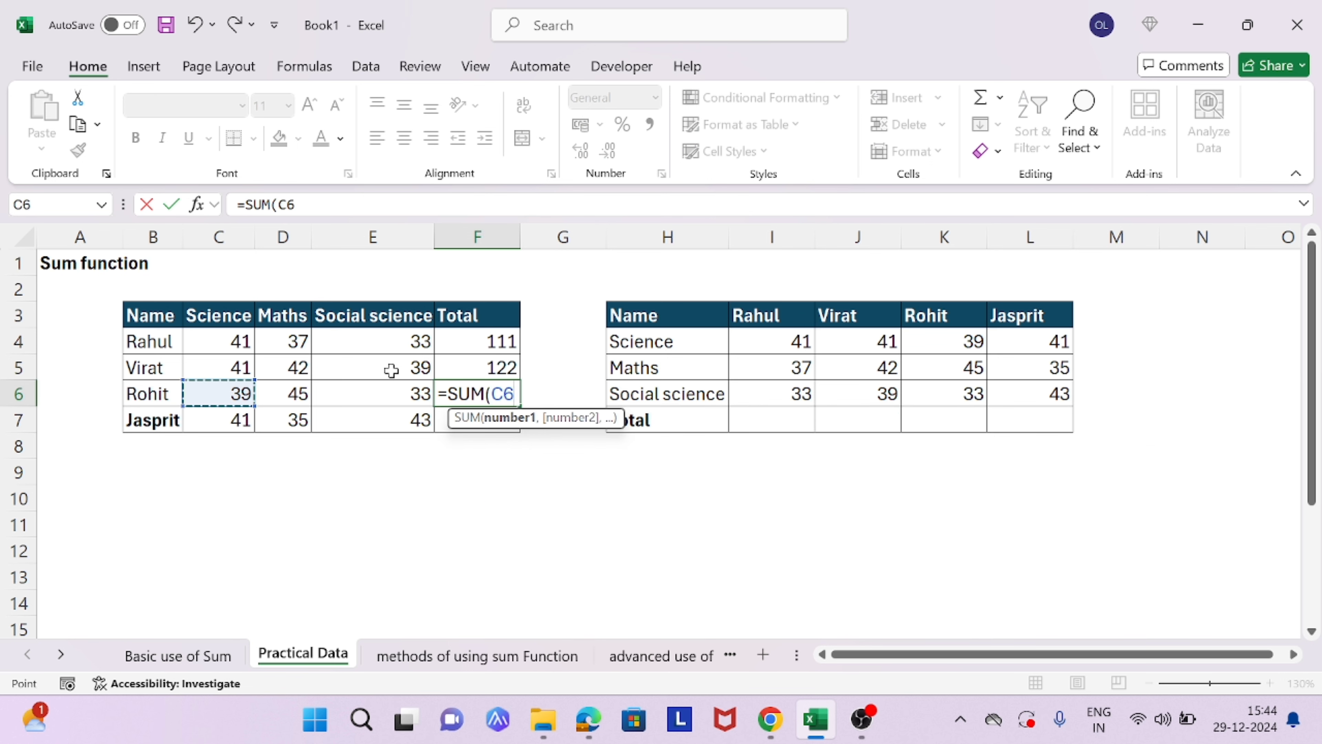
pyautogui.write(',')
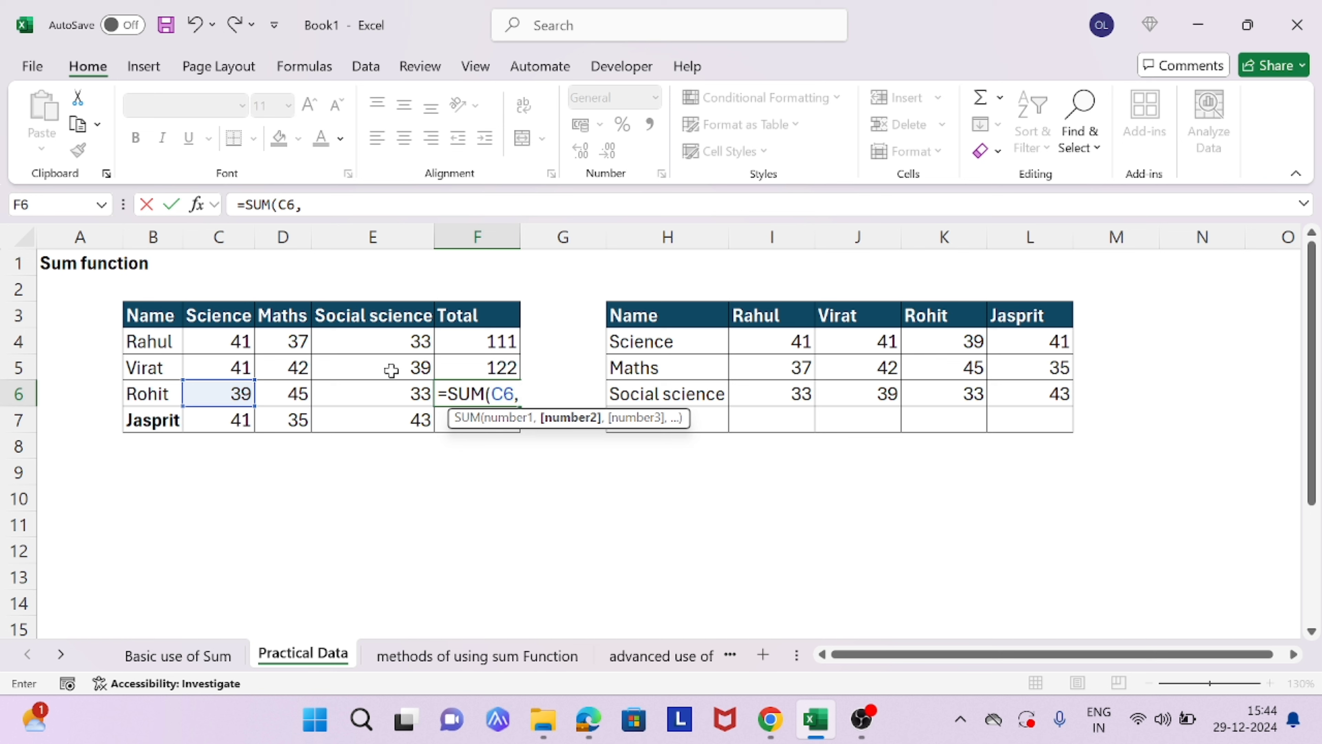
pyautogui.press('Left')
pyautogui.press('Left')
pyautogui.write(',')
pyautogui.press('Left')
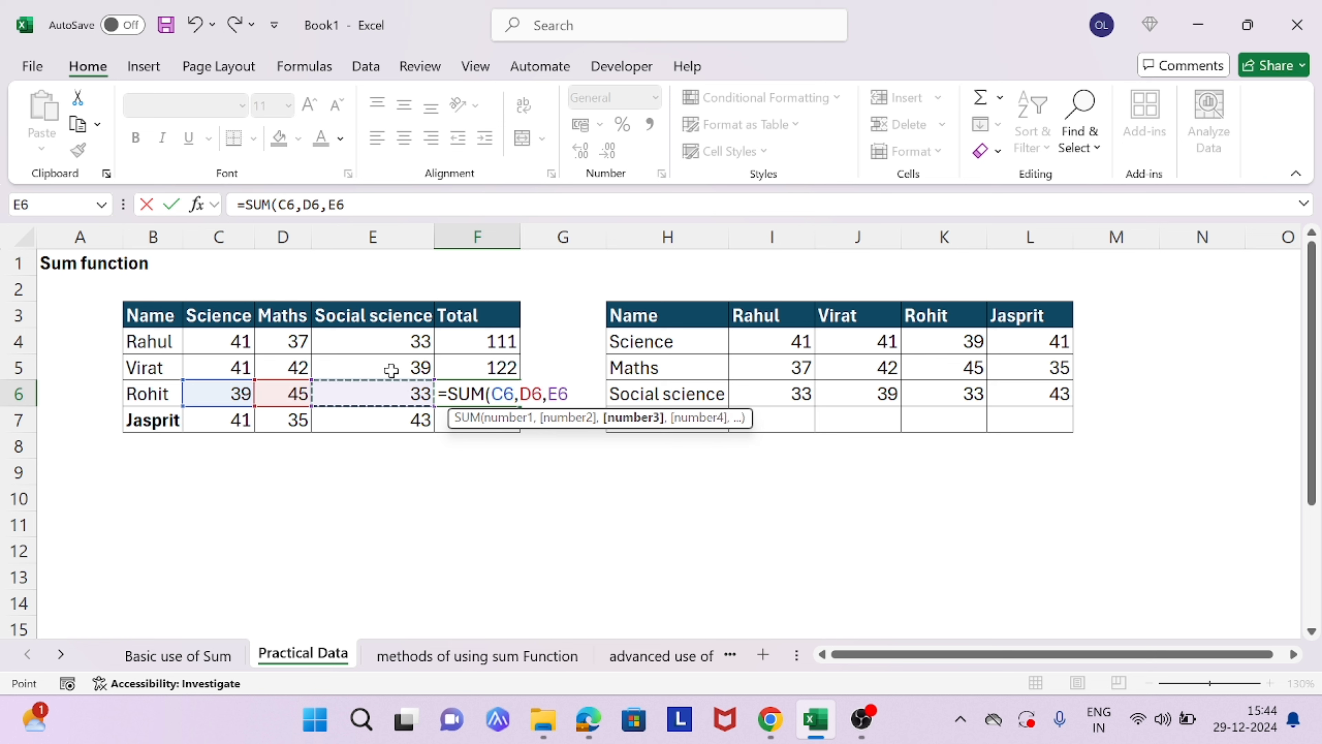
pyautogui.press('Return')
# Enter =SUM(C7,D7,E7) in cell F7 to total the fourth student's marks.
pyautogui.write('=sum')
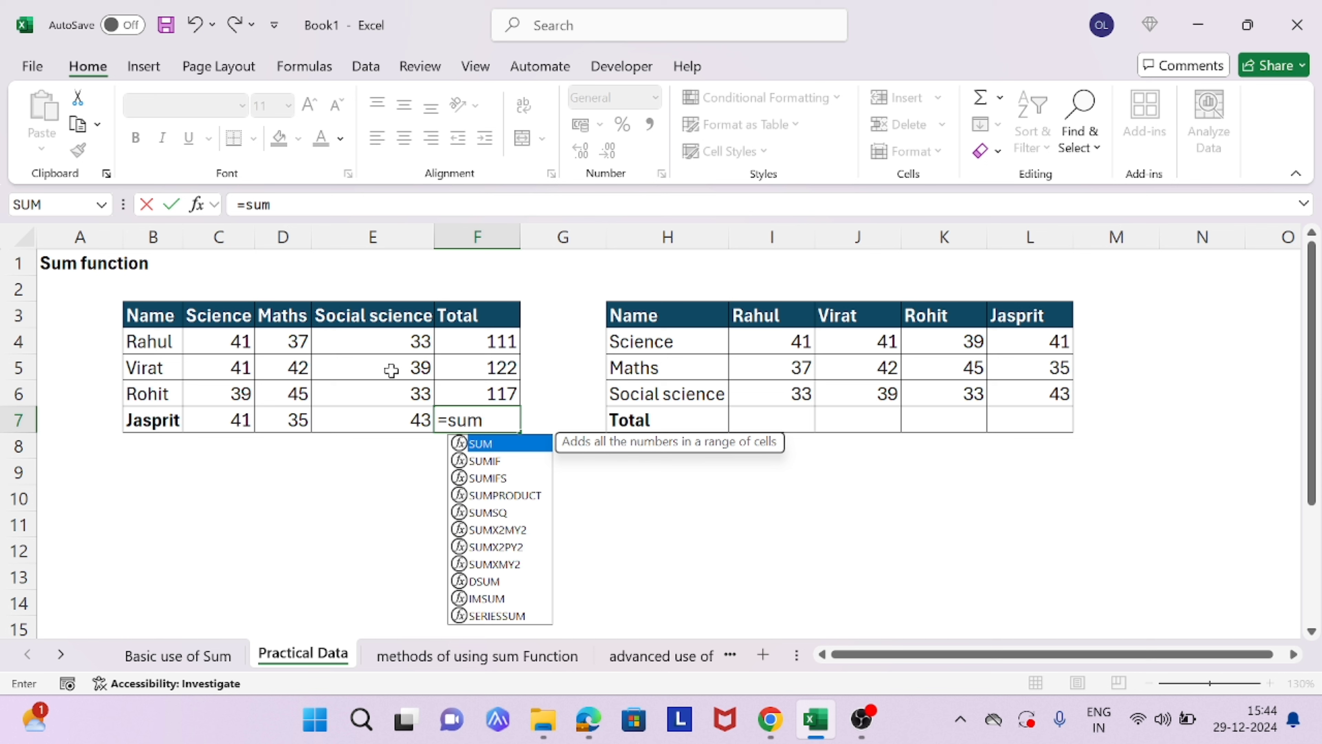
pyautogui.press('Tab')
pyautogui.press('Left')
pyautogui.press('Left')
pyautogui.press('Left')
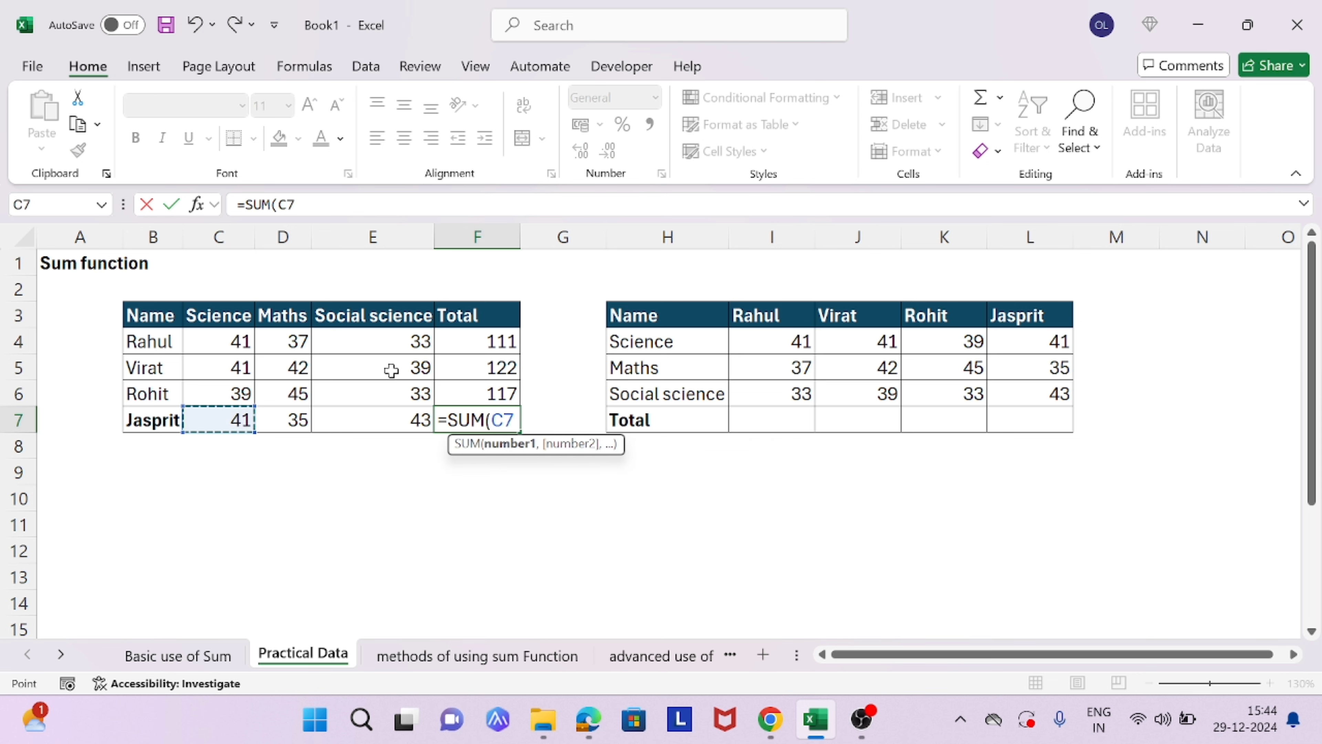
pyautogui.write(',')
pyautogui.press('Left')
pyautogui.press('Left')
pyautogui.write(',')
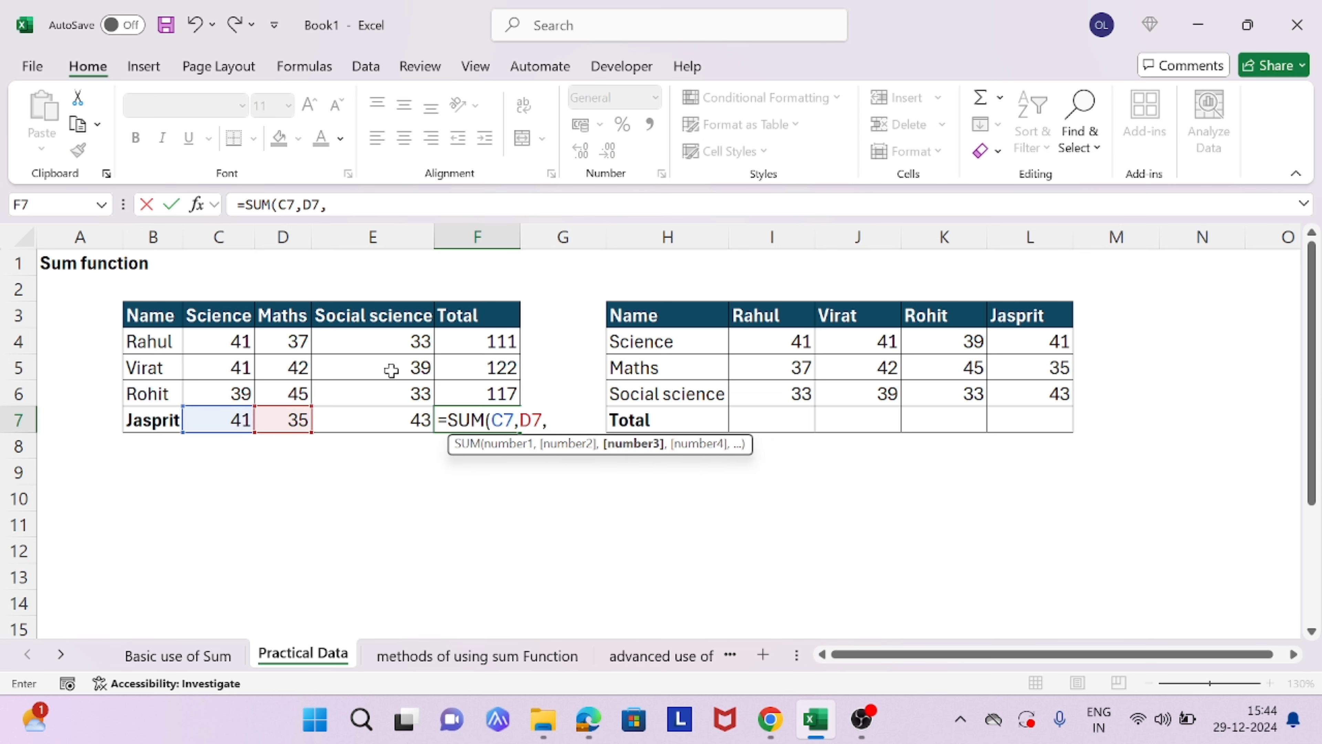
pyautogui.press('Left')
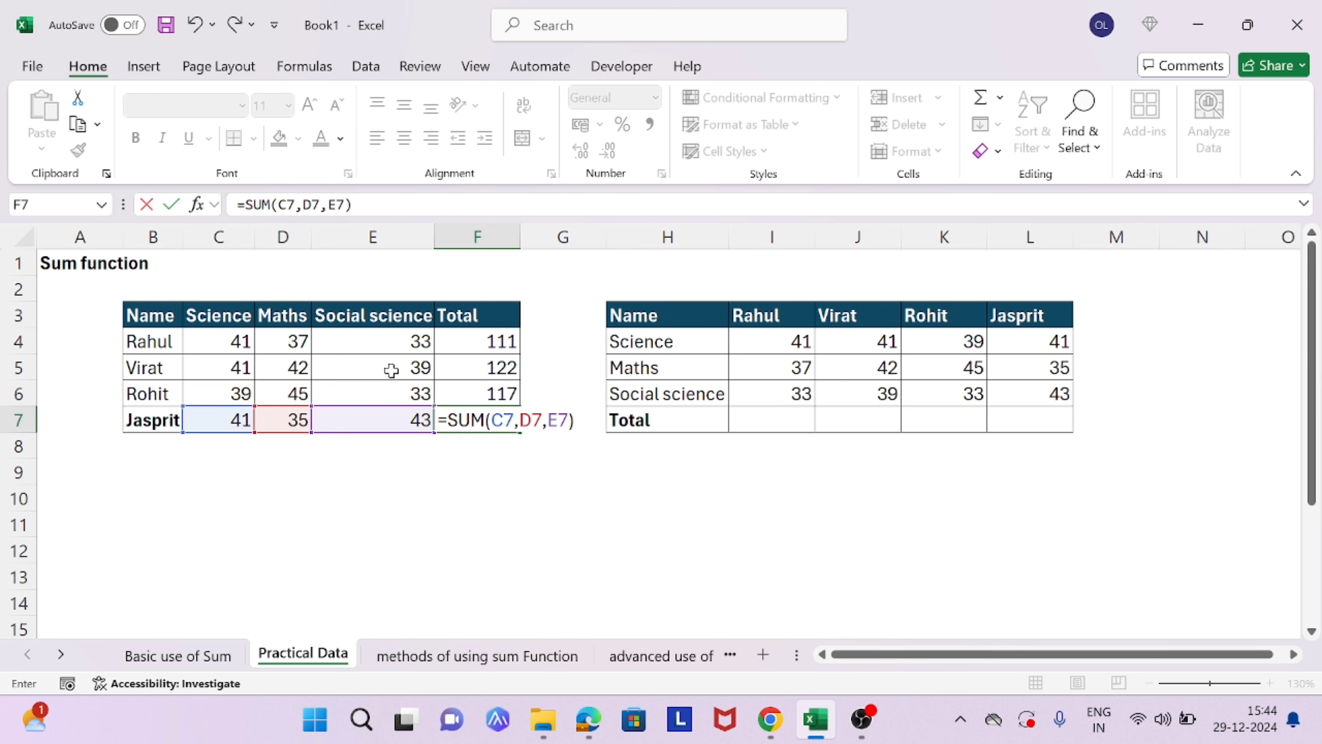
pyautogui.write(')')
pyautogui.press('Return')
pyautogui.press('Right')
pyautogui.press('Right')
pyautogui.press('Left')
pyautogui.press('Left')
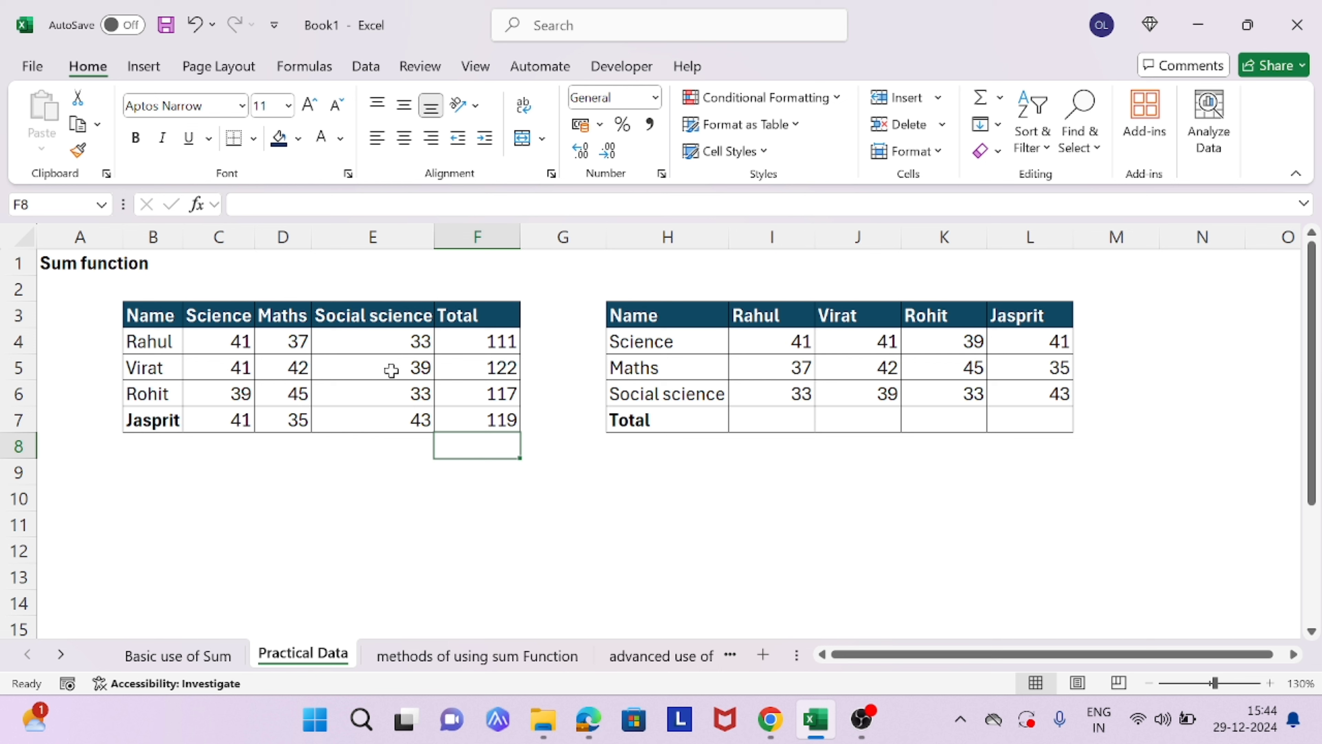
# Enter =SUM(I4,I5,I6) in cell I7 to total the first student's column in the second table.
pyautogui.press('Right')
pyautogui.press('Right')
pyautogui.press('Right')
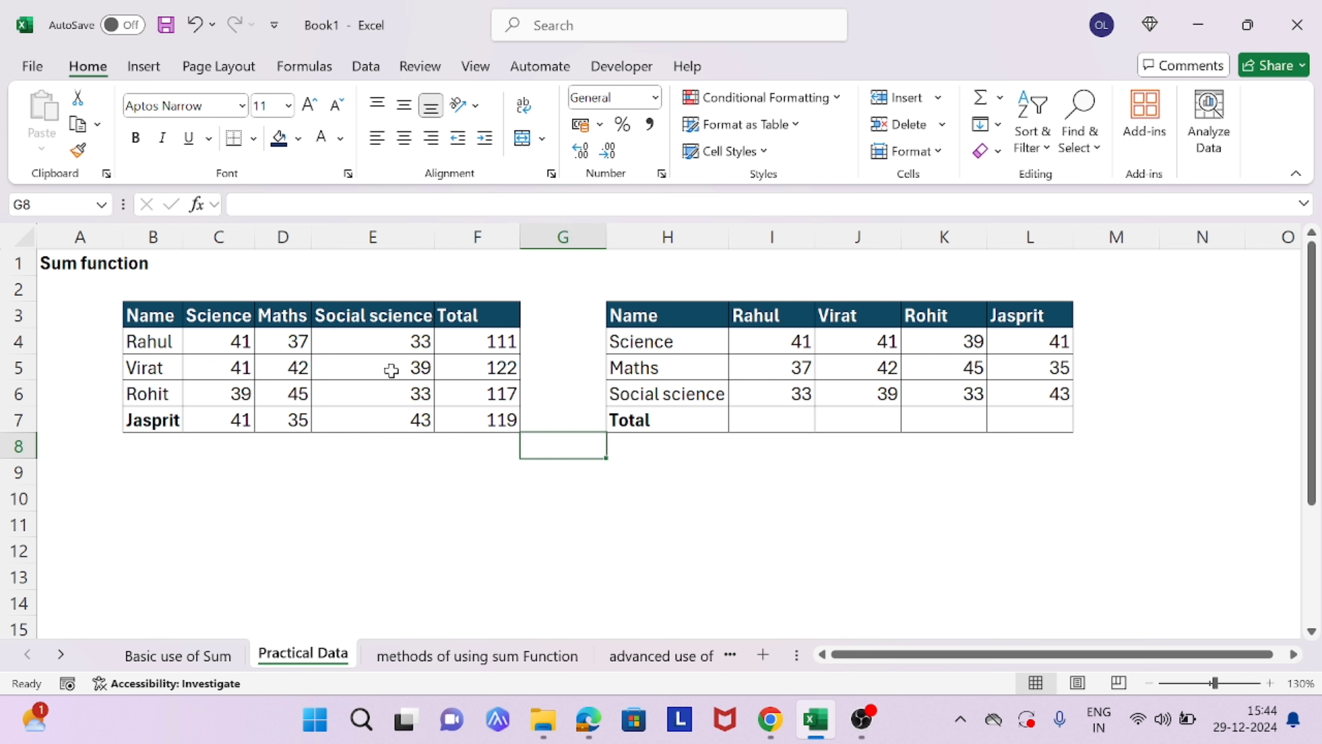
pyautogui.press('Up')
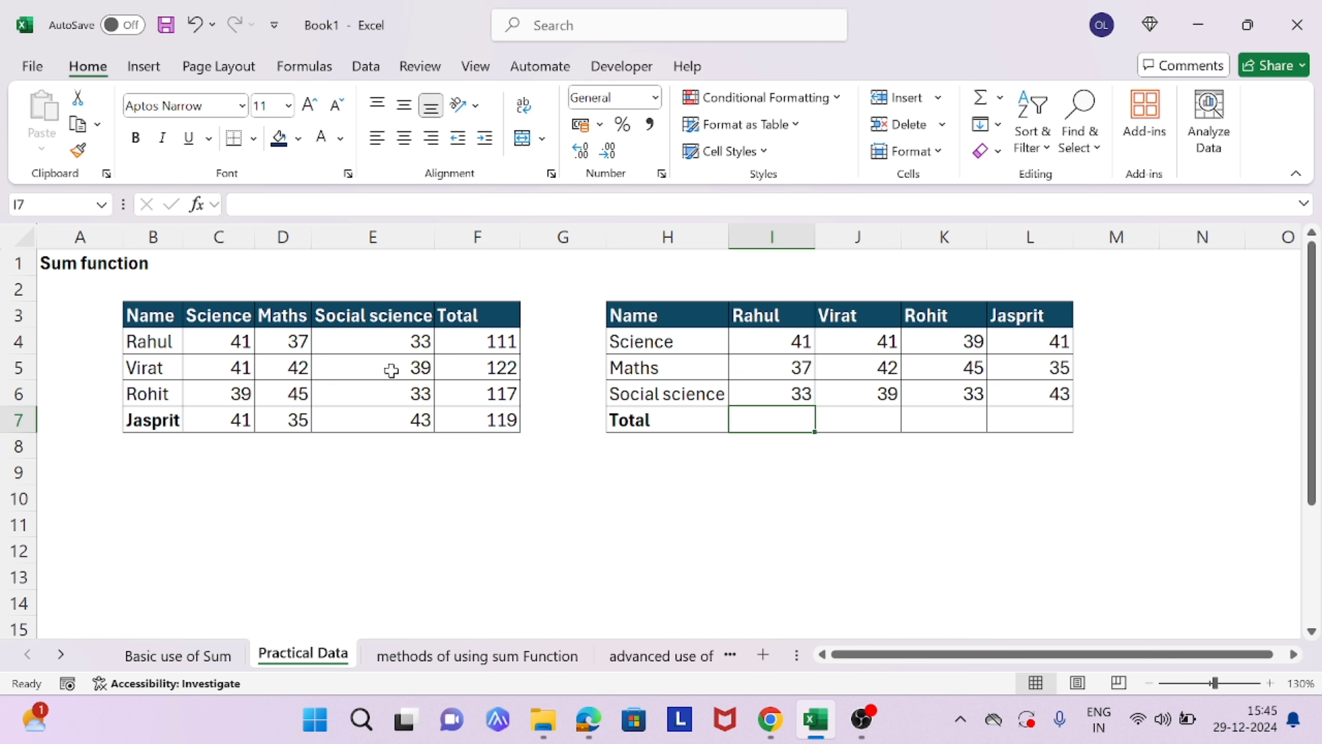
pyautogui.write('=sum')
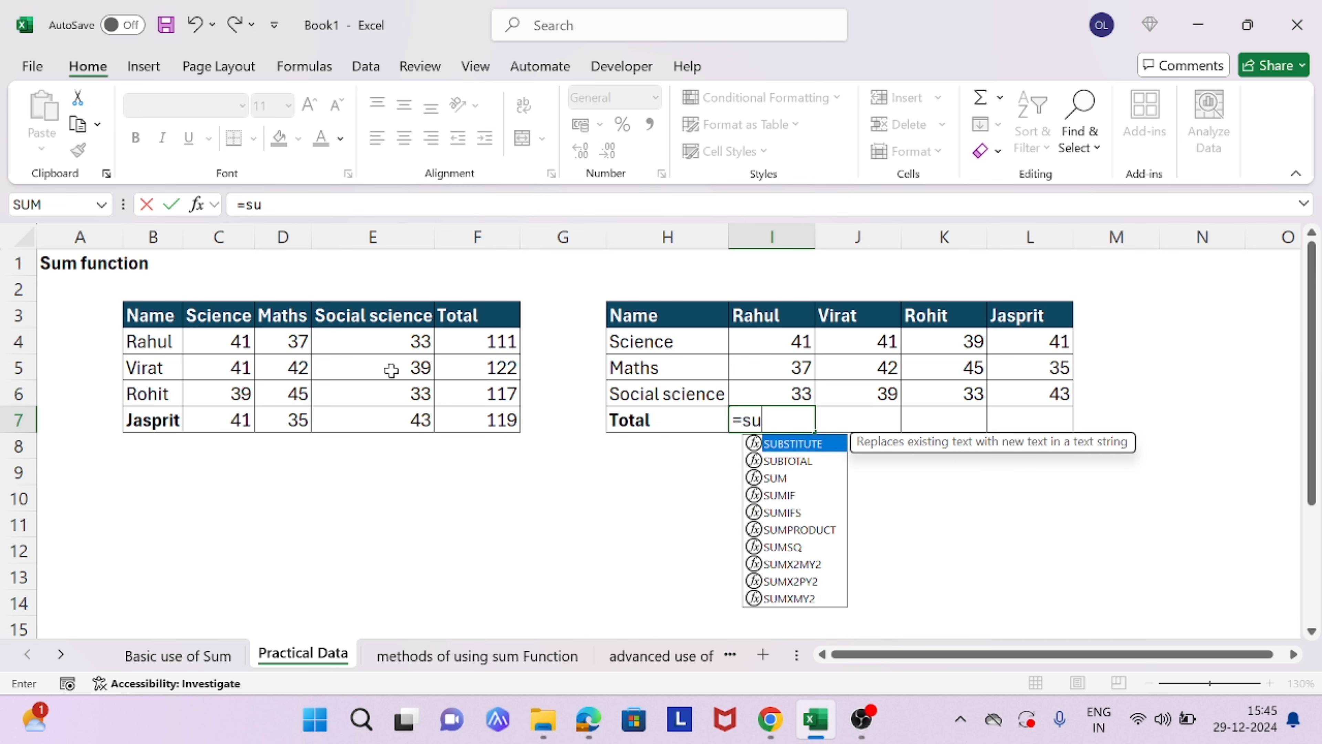
pyautogui.press('Tab')
pyautogui.press('Up')
pyautogui.press('Up')
pyautogui.press('Up')
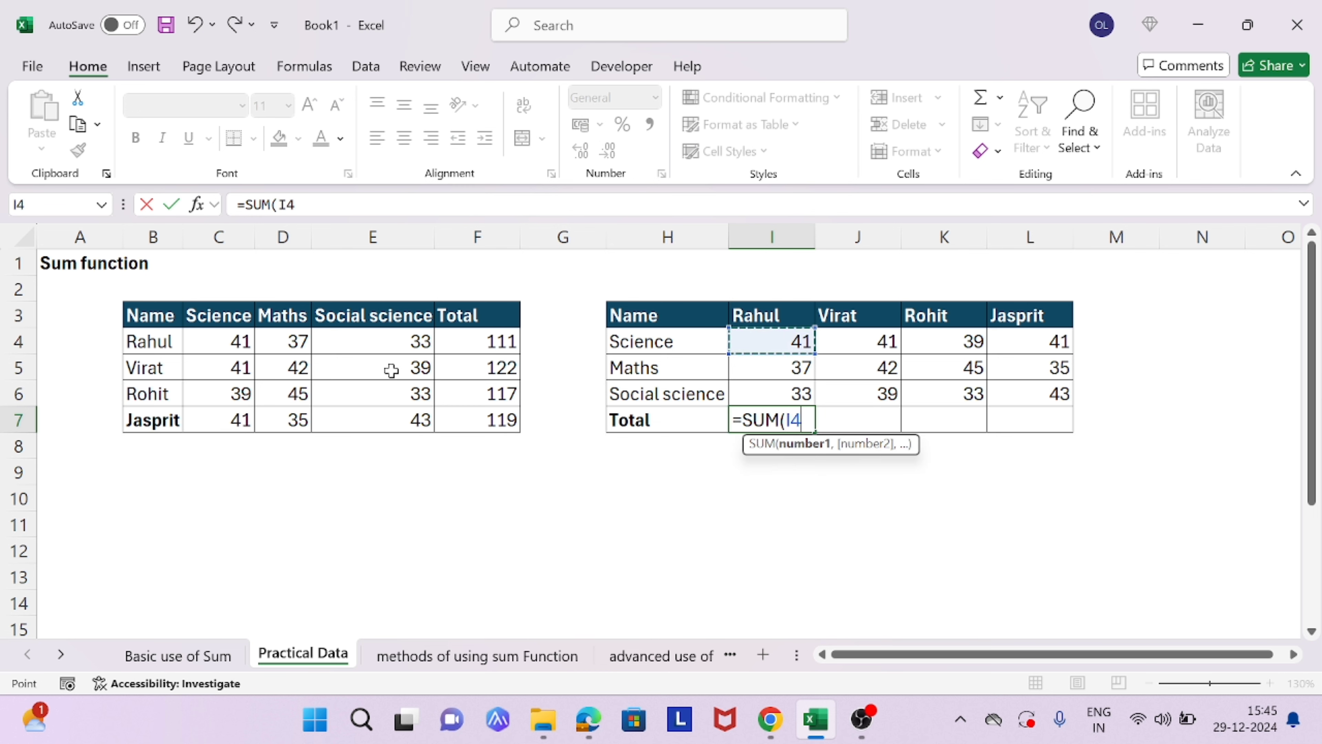
pyautogui.write(',')
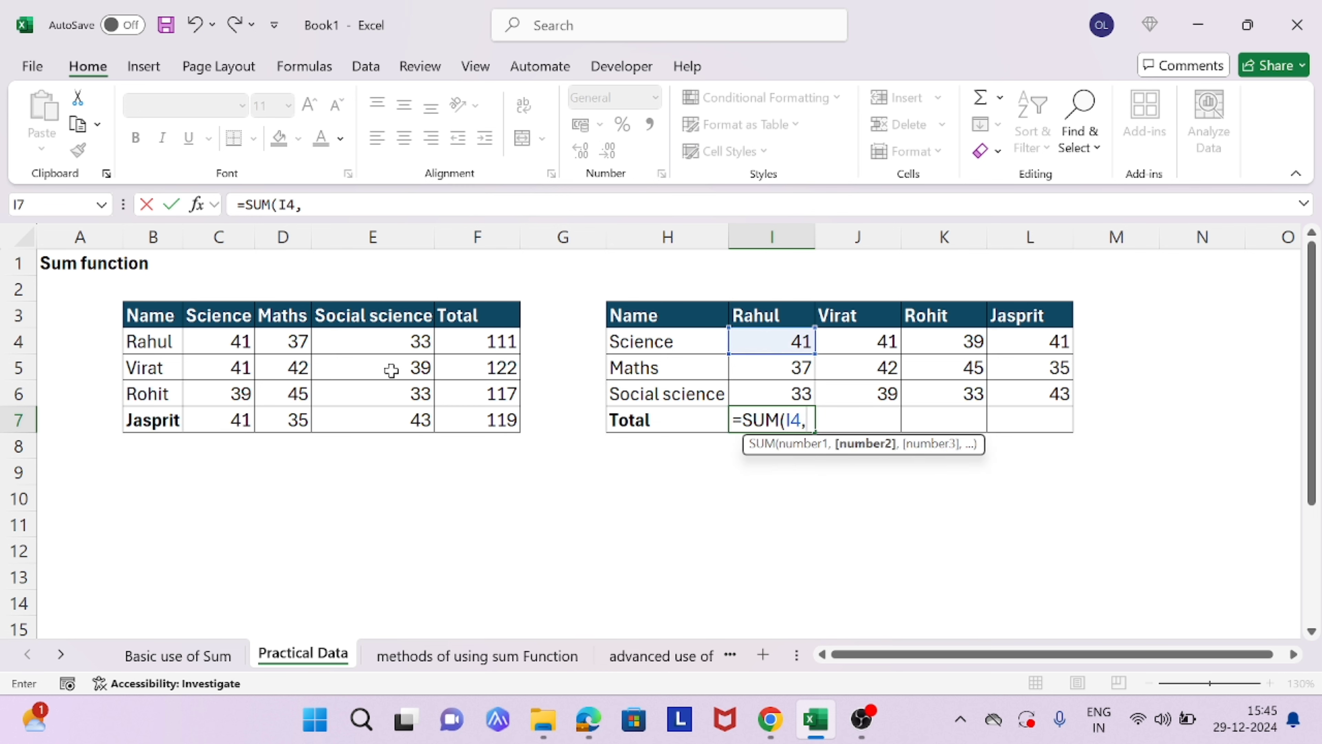
pyautogui.press('Up')
pyautogui.press('Up')
pyautogui.write(',')
pyautogui.press('Up')
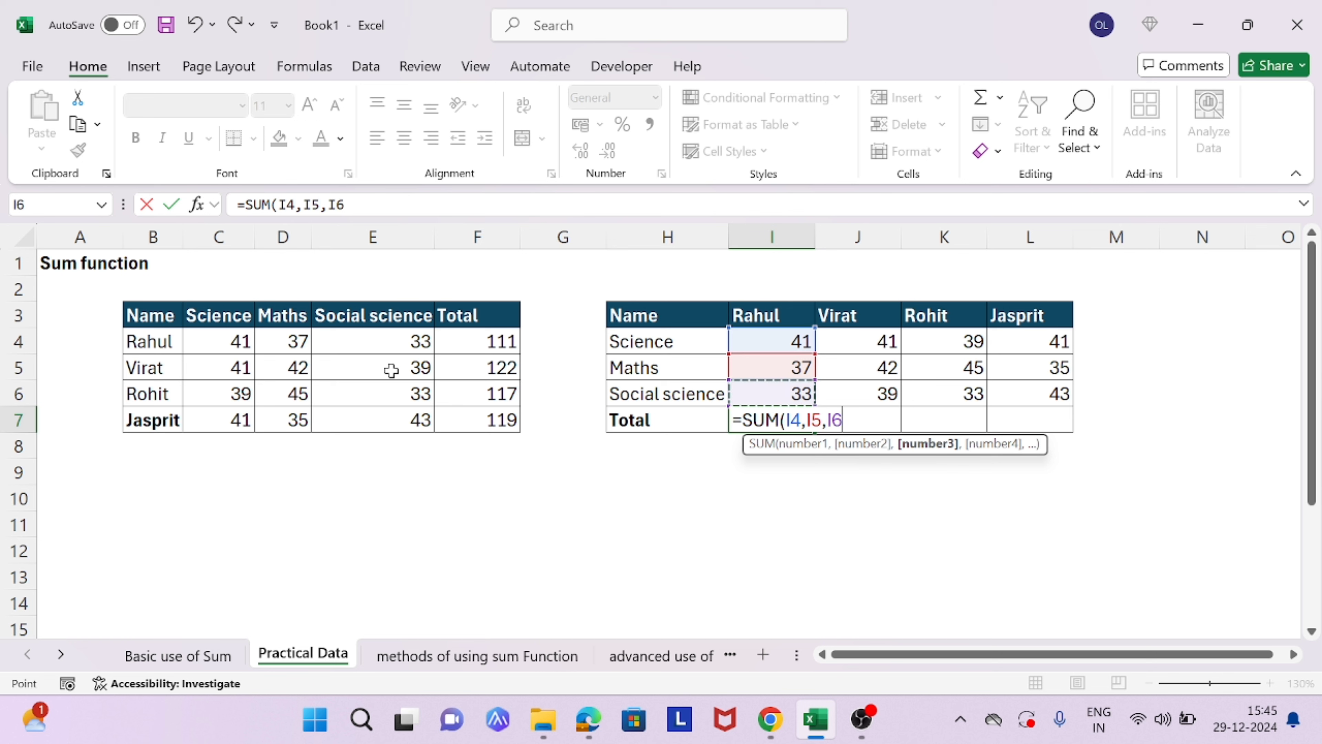
pyautogui.write(')')
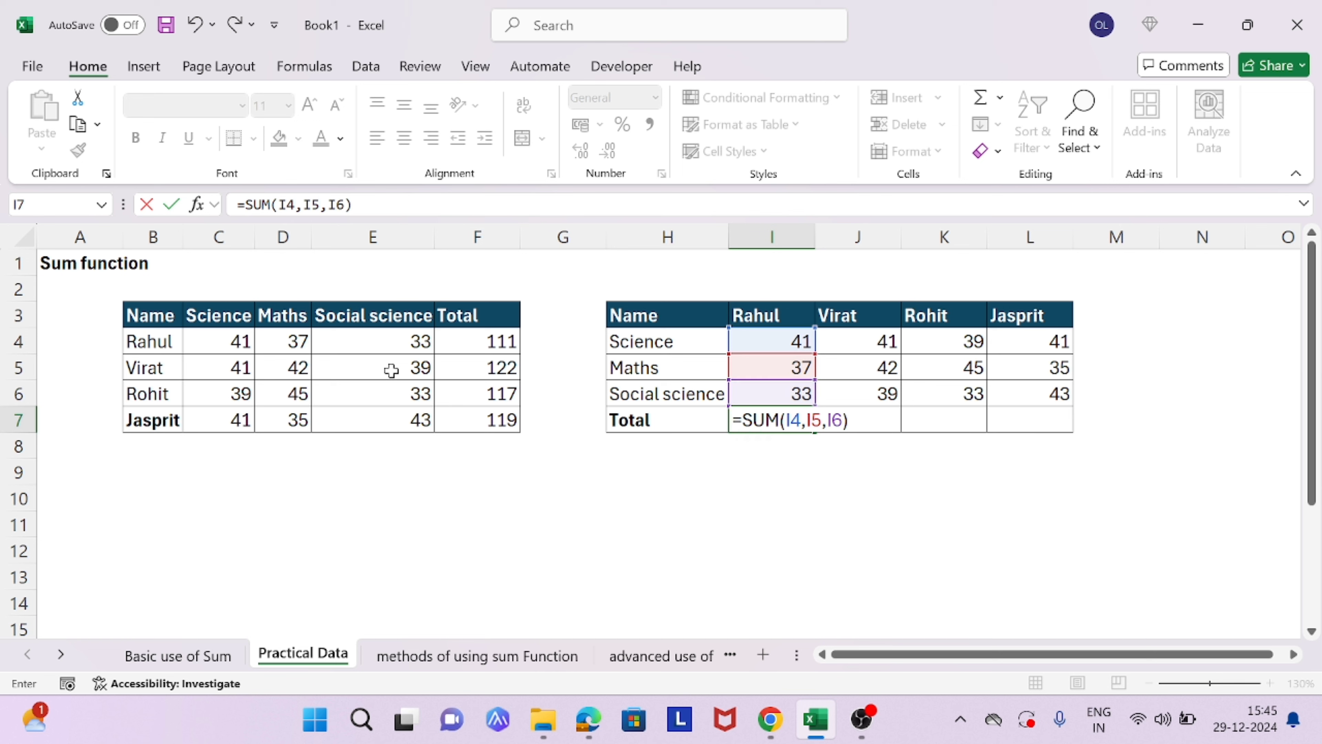
pyautogui.press('Return')
pyautogui.press('Up')
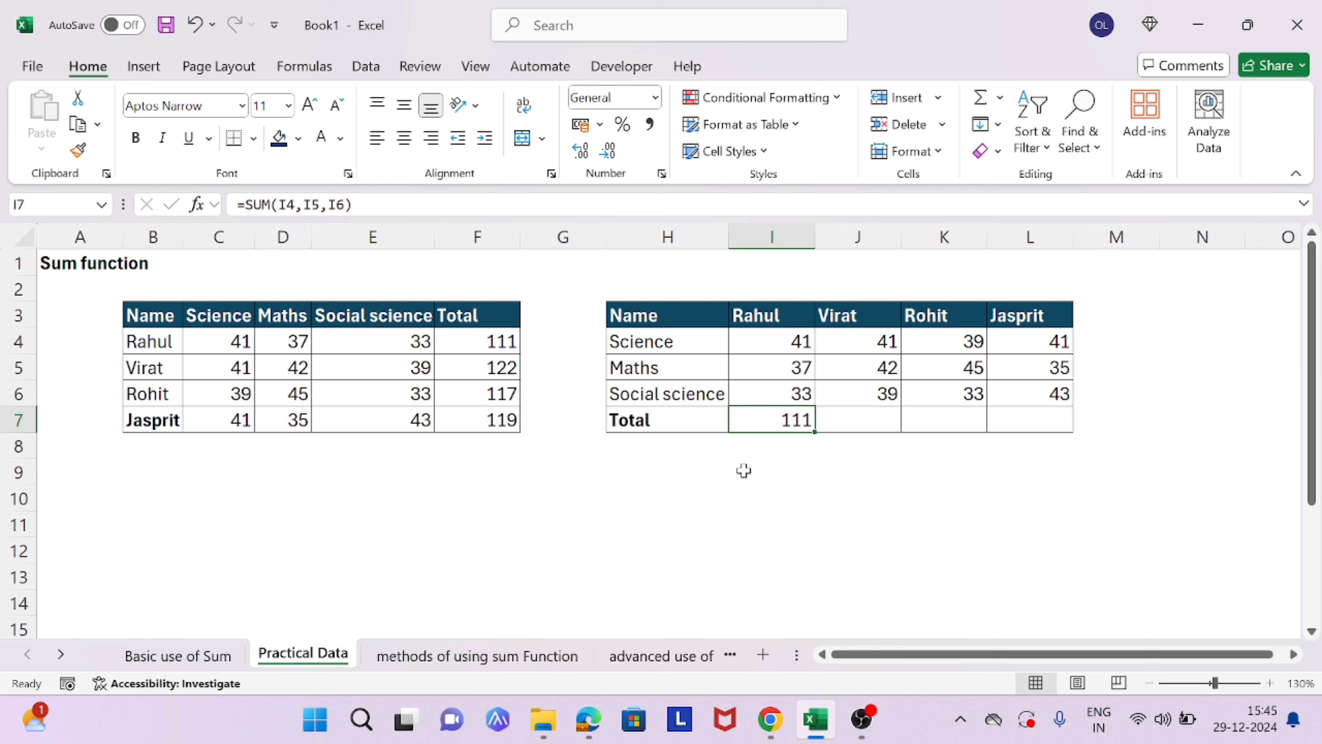
# Clear the totals in F5:F7 and refill them by copying the F4 formula down to F7.
pyautogui.moveTo(477, 367); pyautogui.dragTo(488, 420)
pyautogui.press('Delete')
pyautogui.press('Up')
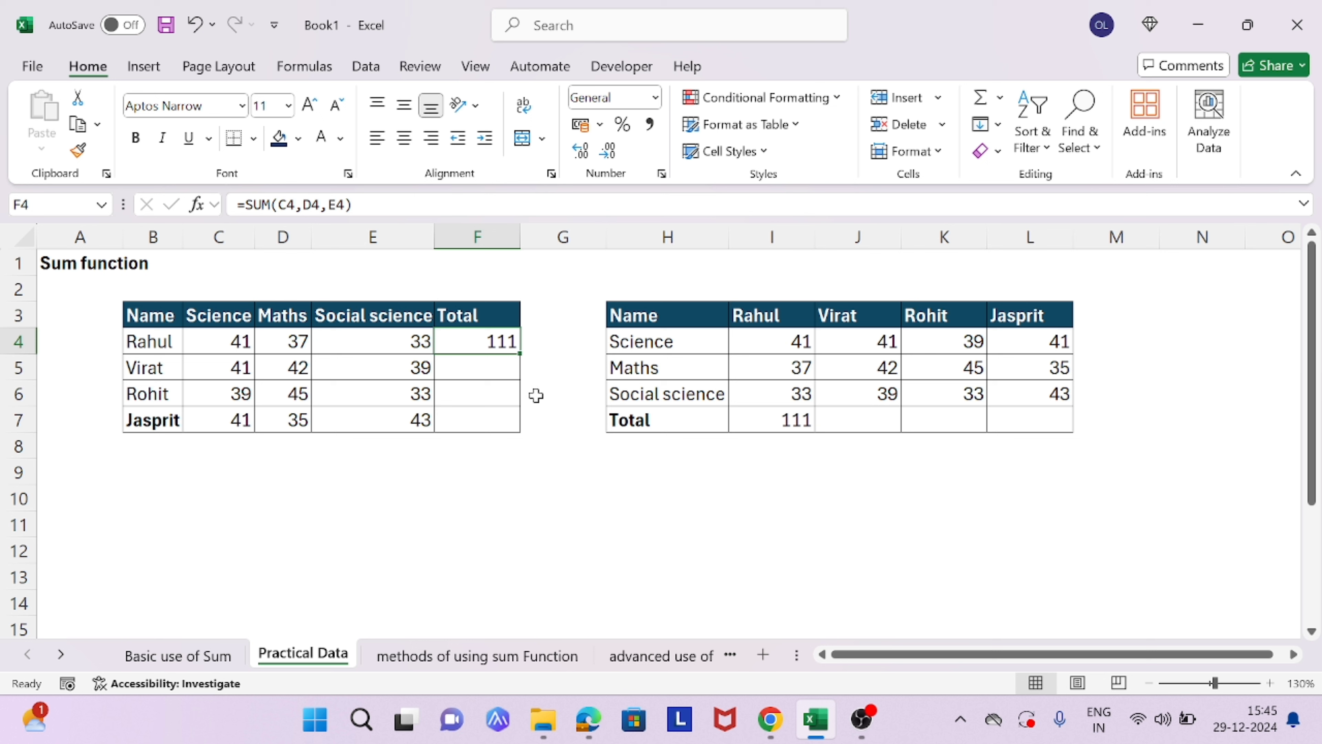
pyautogui.press('Down')
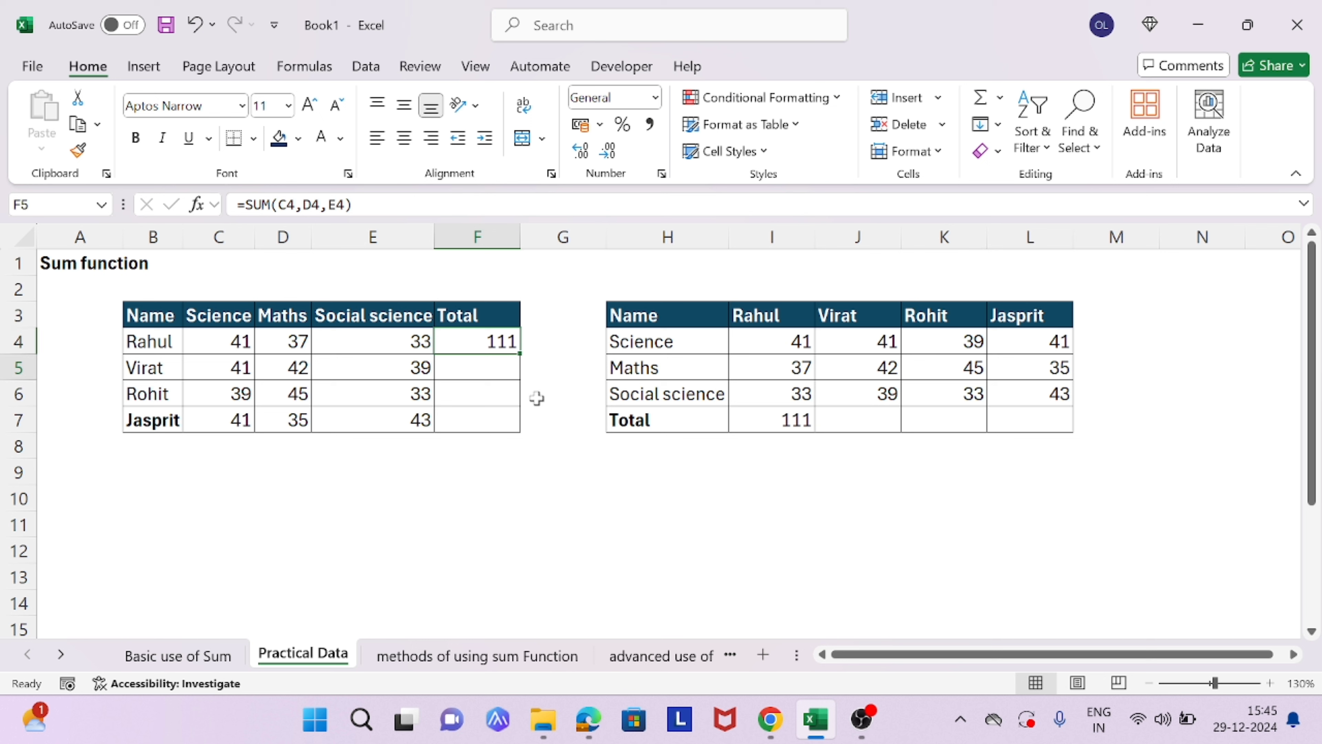
pyautogui.click(485, 338)
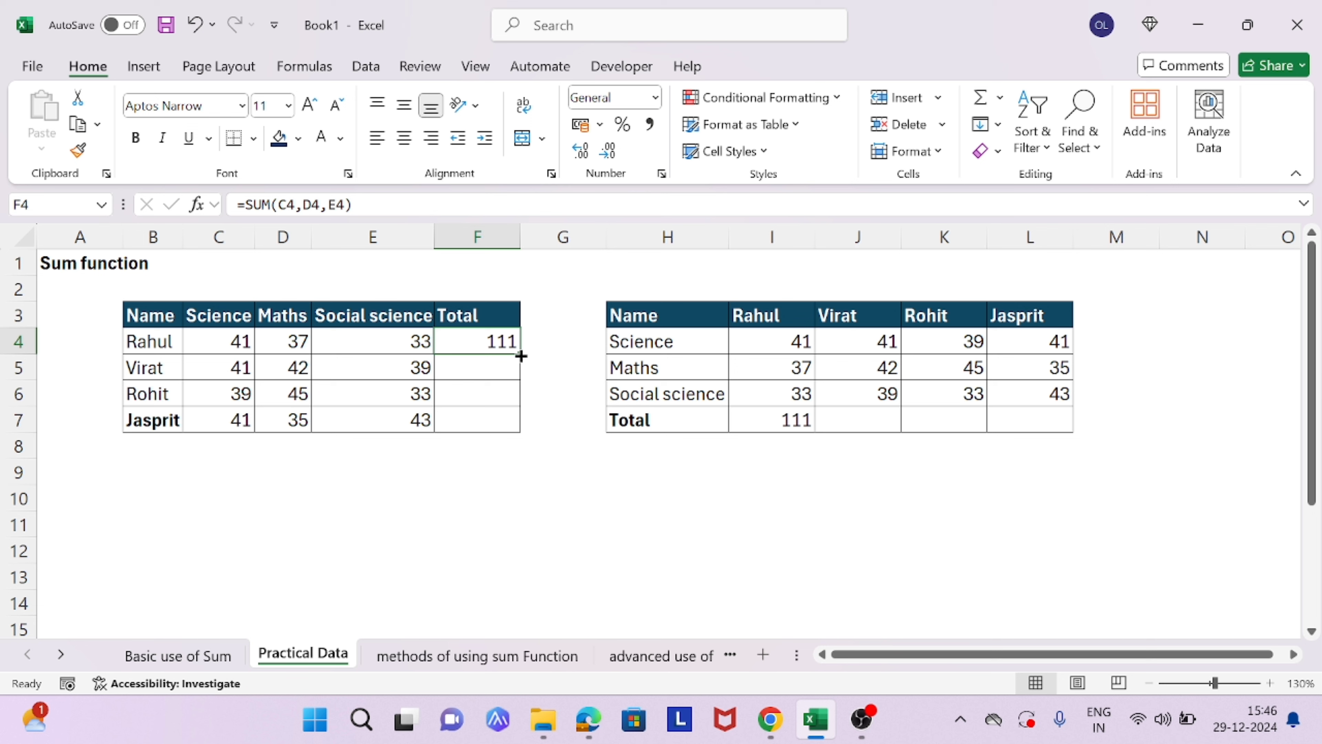
pyautogui.moveTo(521, 355); pyautogui.dragTo(515, 428)
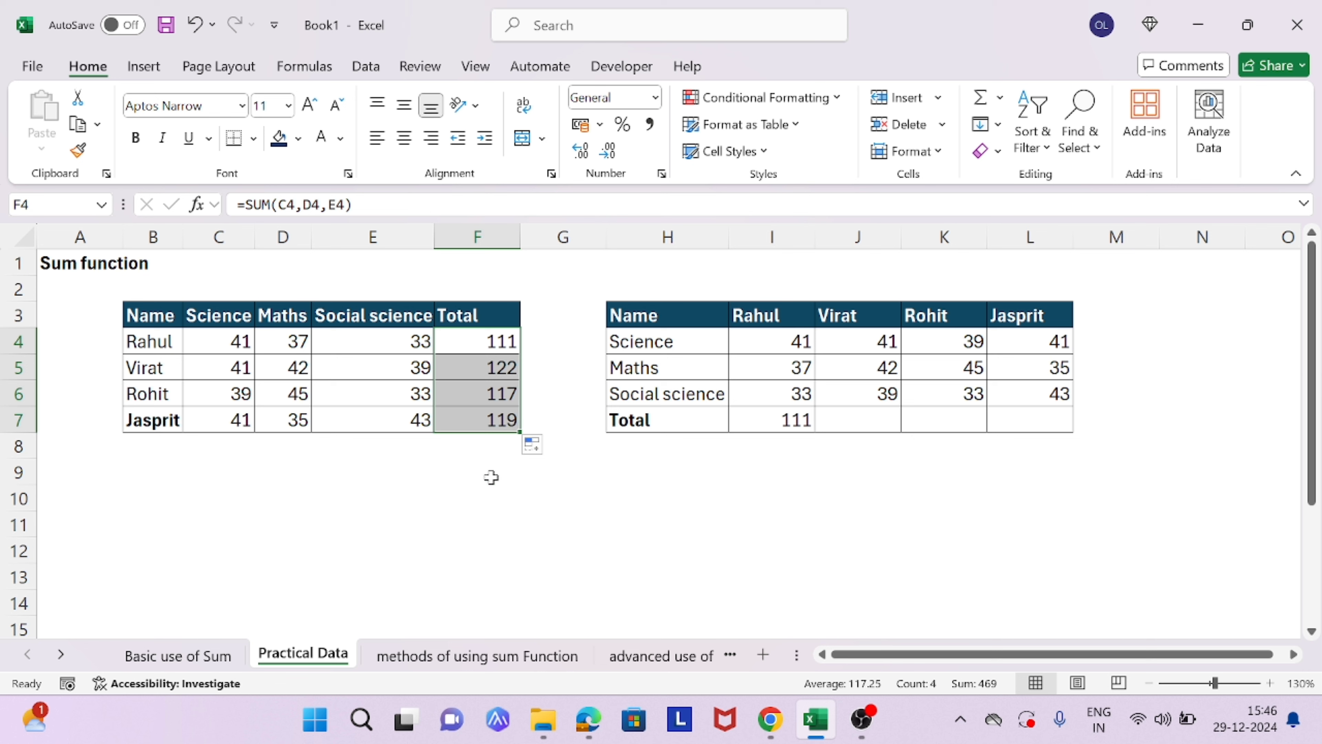
# Copy the total formula in cell I7 across to L7 to total the remaining students' marks in the second table.
pyautogui.click(741, 514)
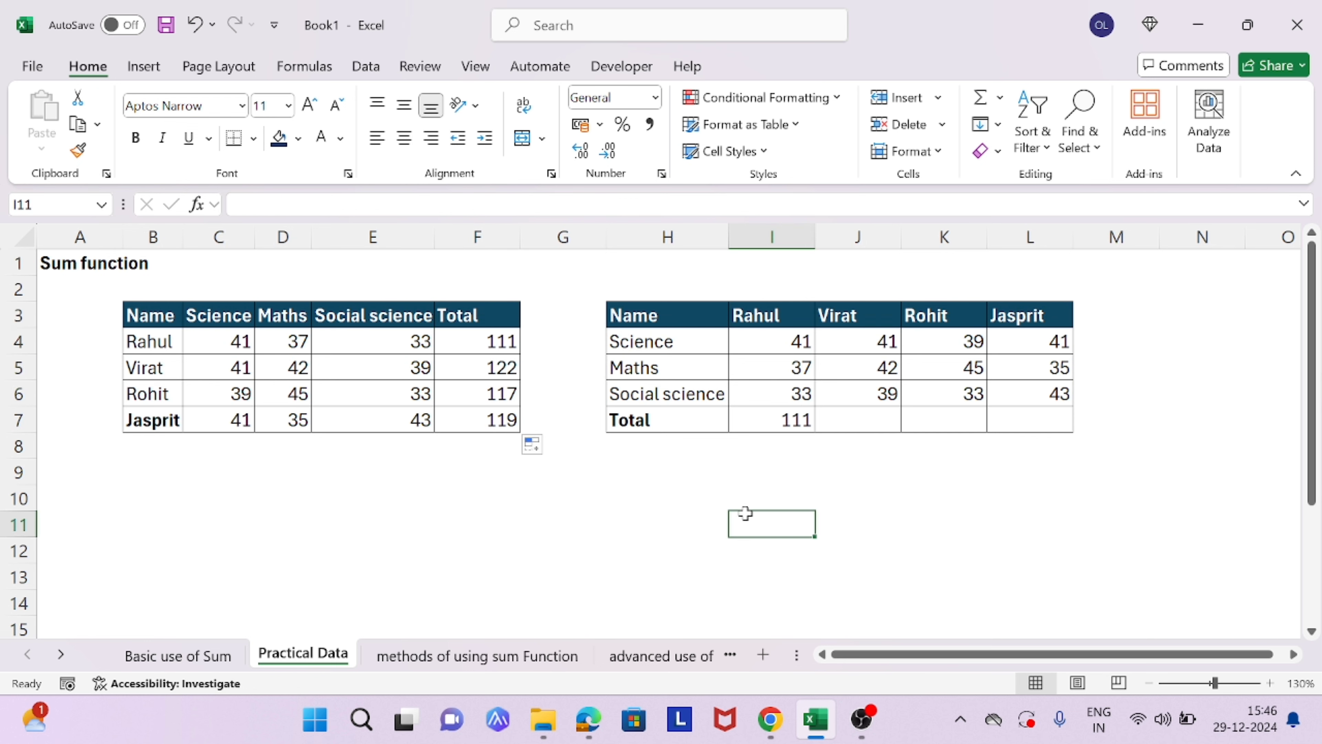
pyautogui.click(776, 419)
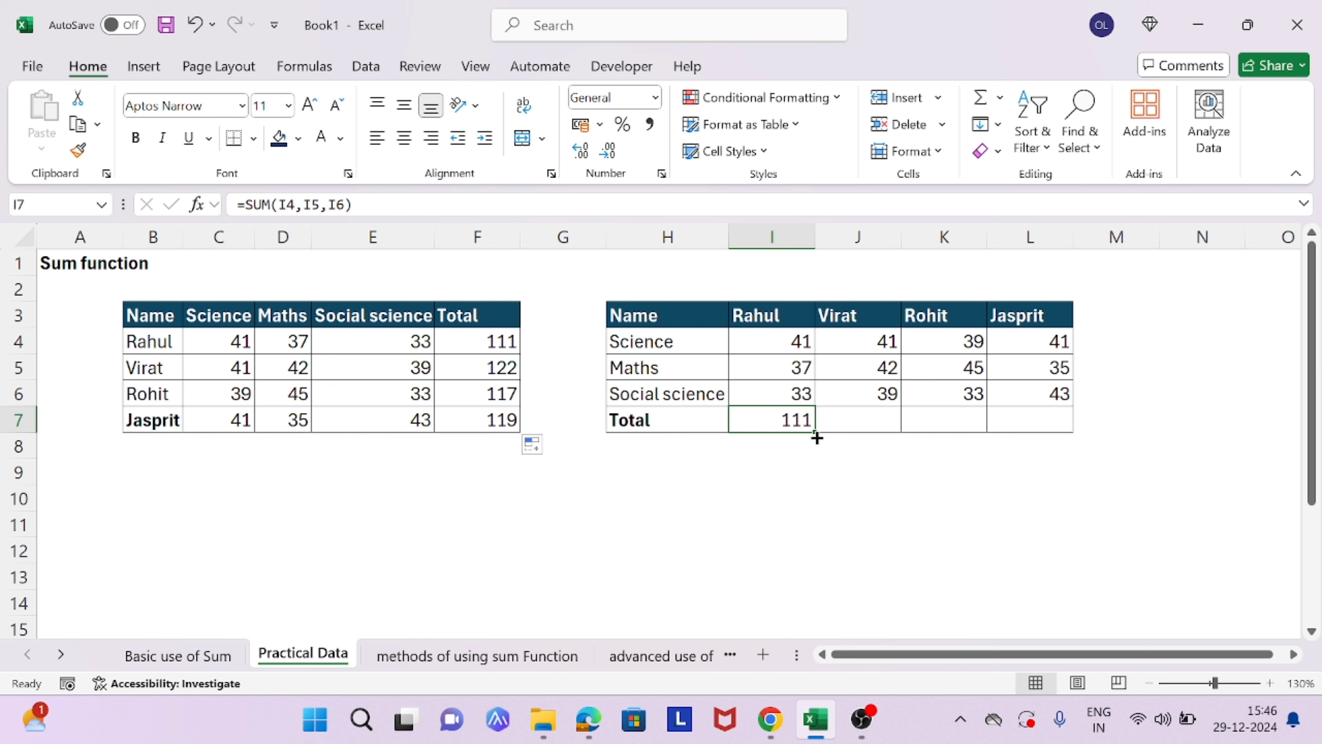
pyautogui.moveTo(814, 433); pyautogui.dragTo(1039, 422)
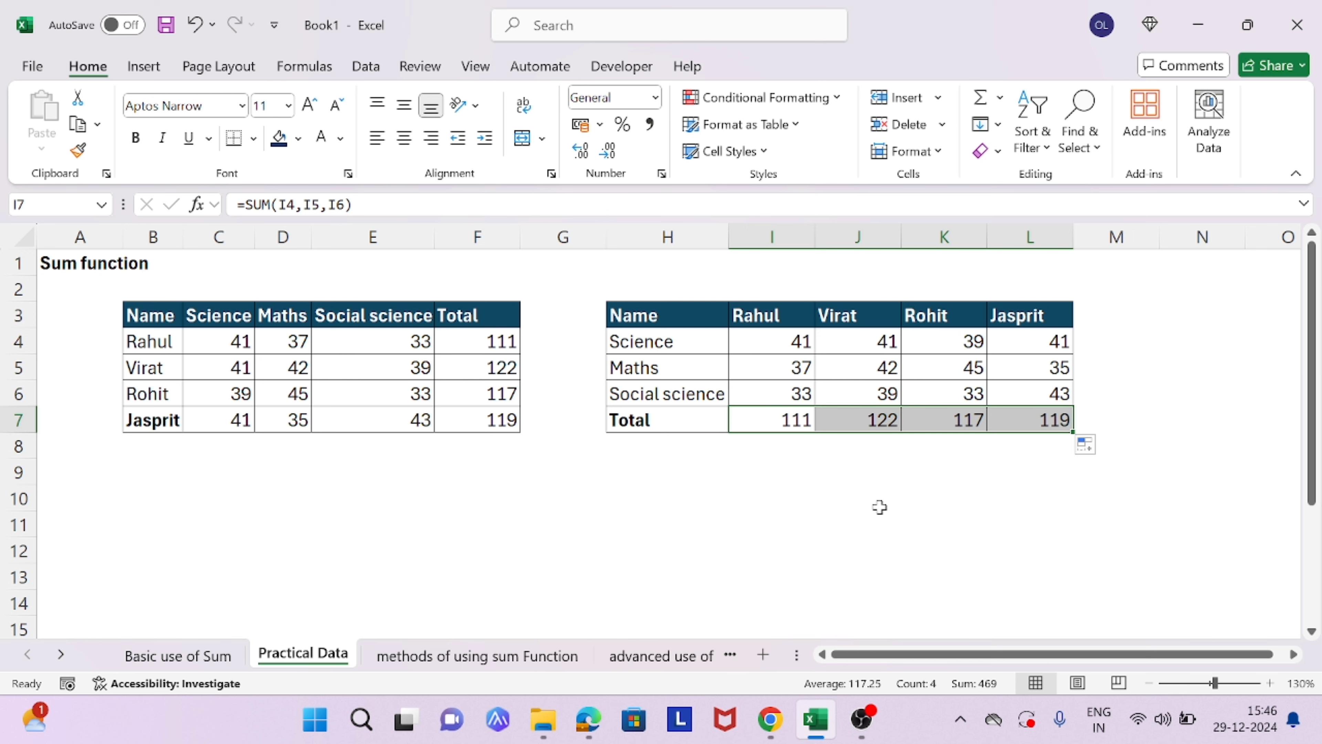
# On the methods of using sum Function sheet, enter =SUM(C4+D4+E4) in cell F4 and copy it down to F7.
pyautogui.click(501, 666)
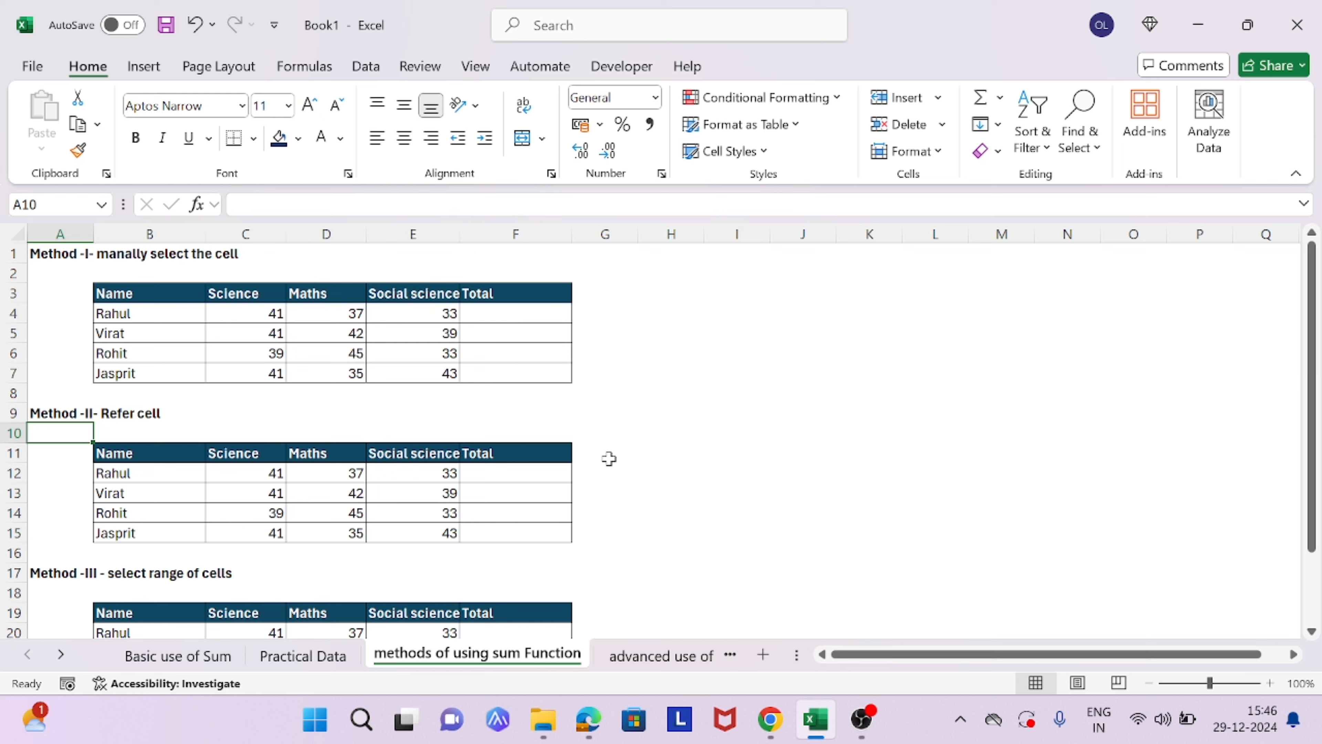
pyautogui.click(522, 314)
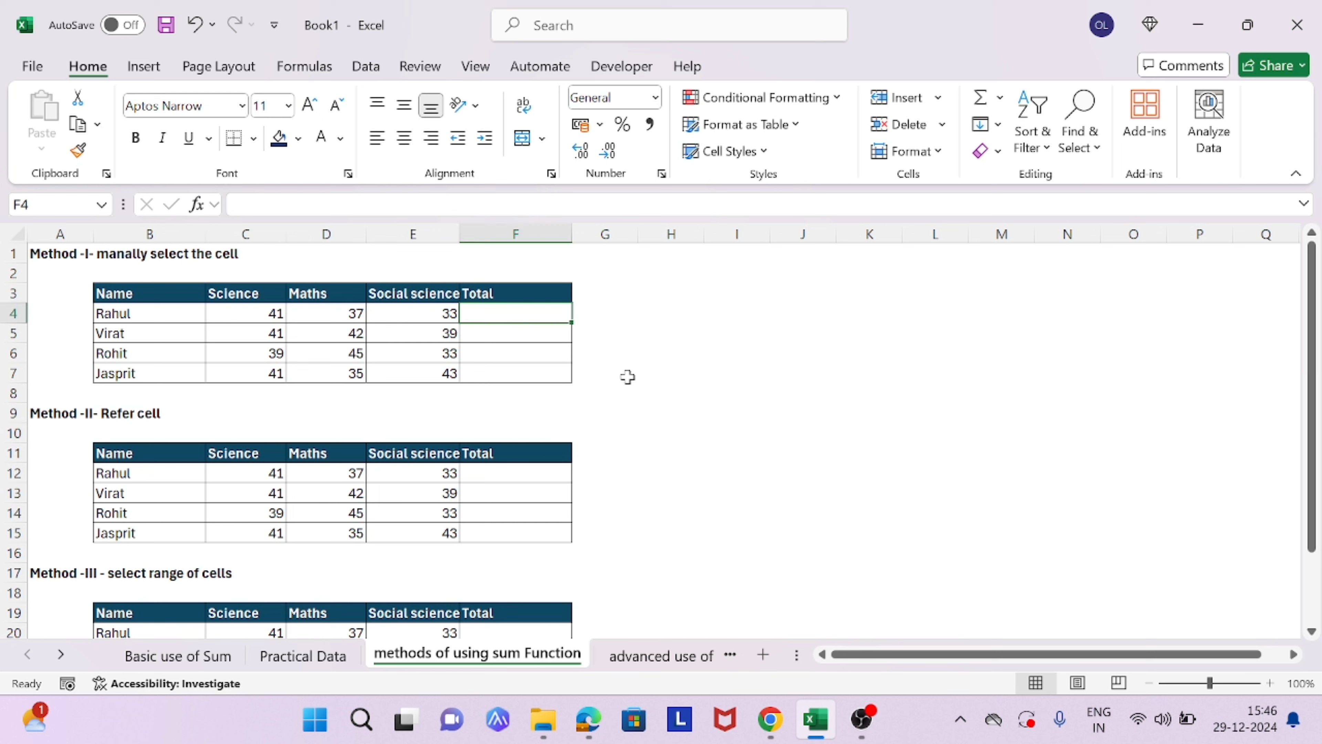
pyautogui.write('=sum')
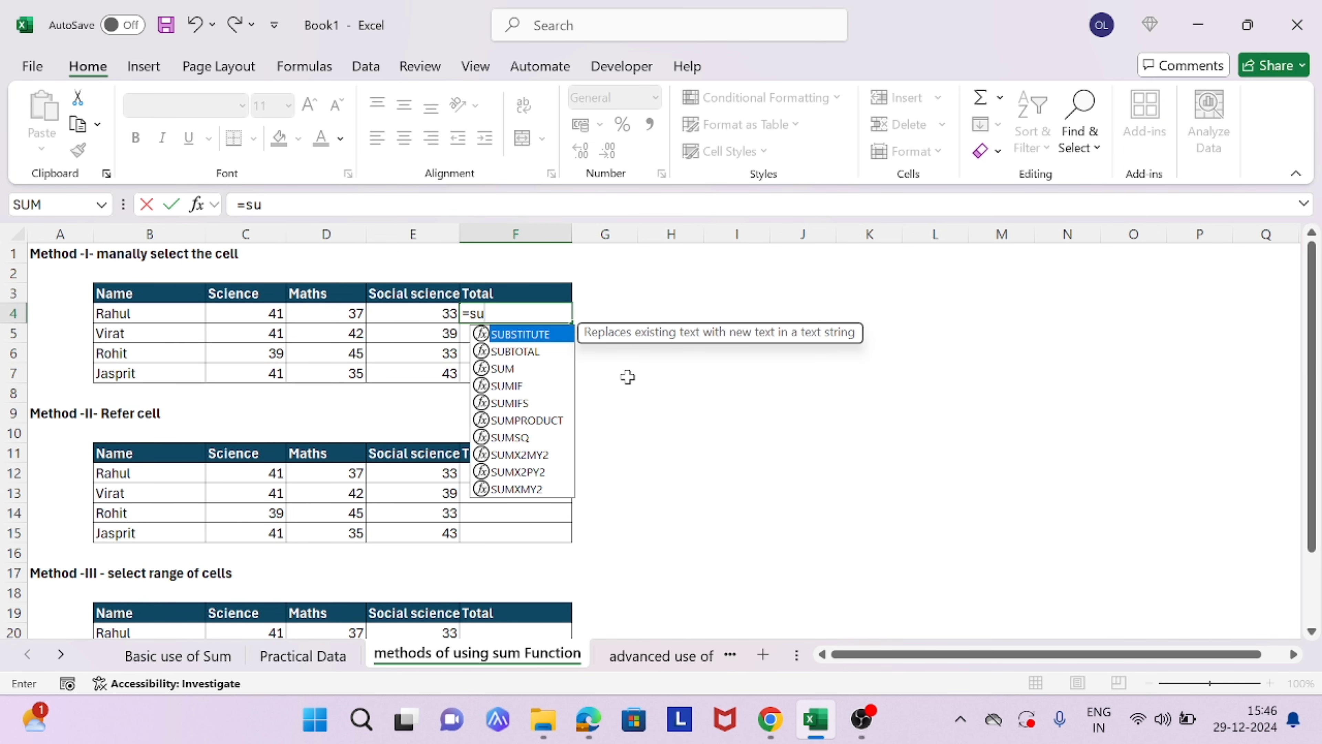
pyautogui.press('Tab')
pyautogui.press('Left')
pyautogui.press('Left')
pyautogui.press('Left')
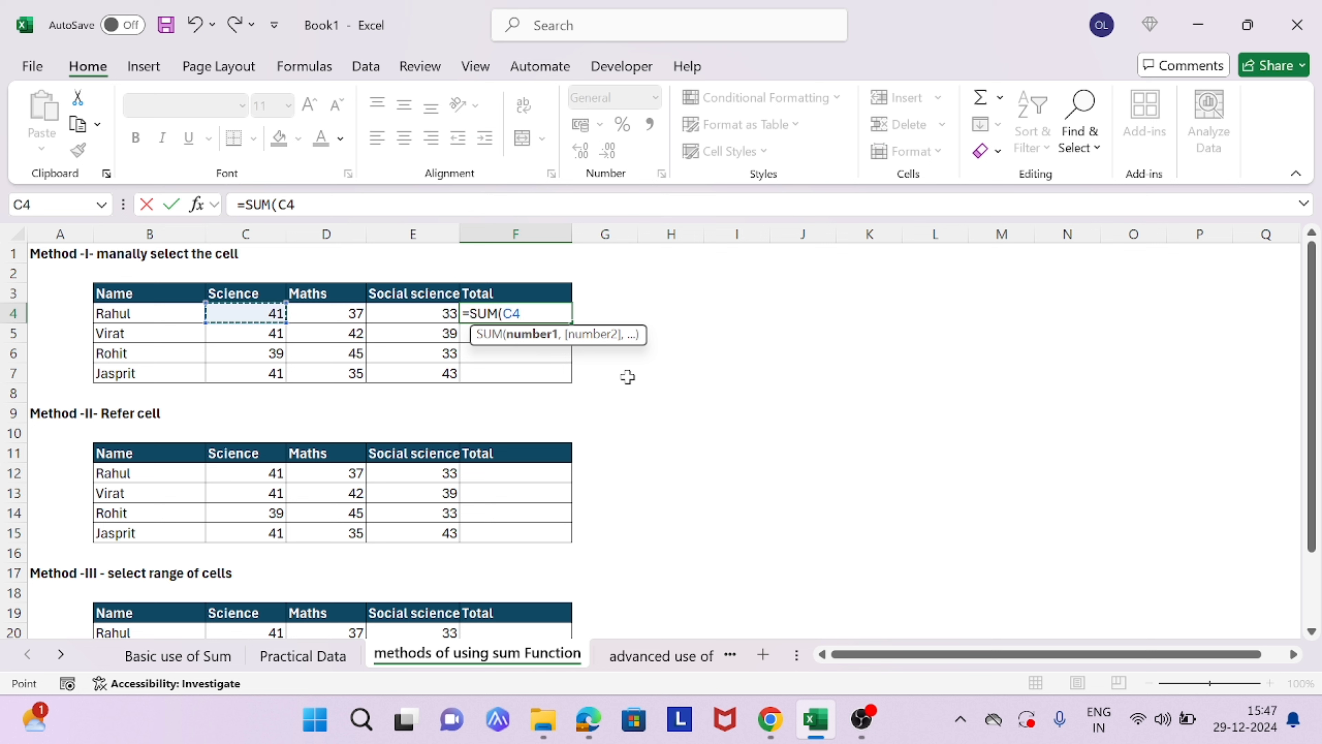
pyautogui.write('+')
pyautogui.press('Left')
pyautogui.press('Left')
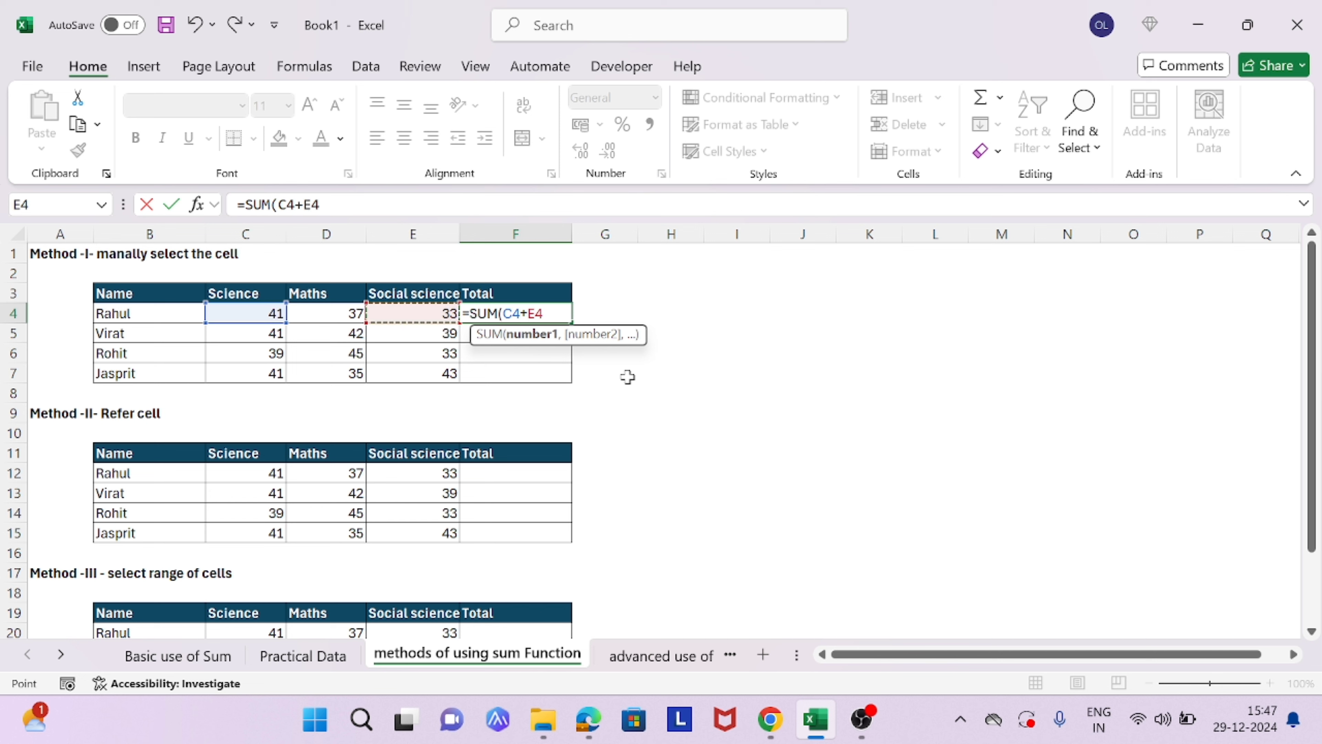
pyautogui.write('+')
pyautogui.press('Left')
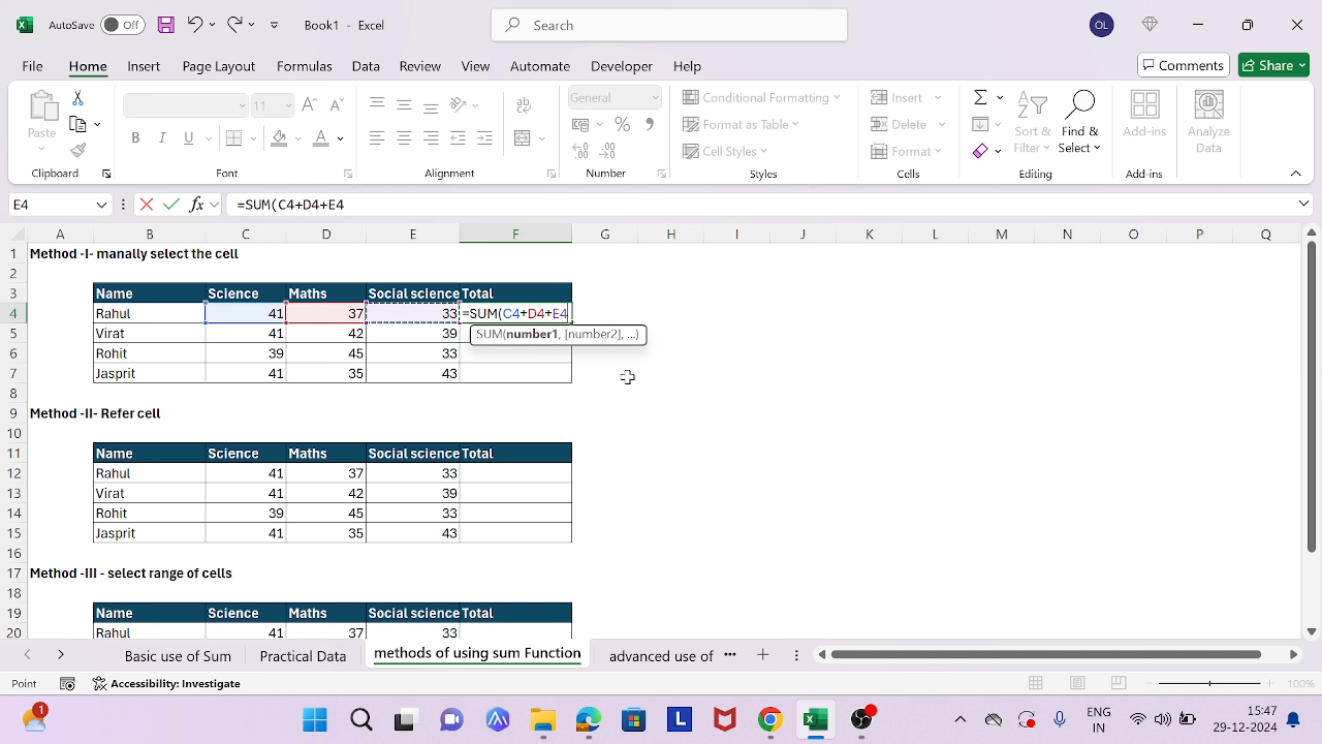
pyautogui.press('Return')
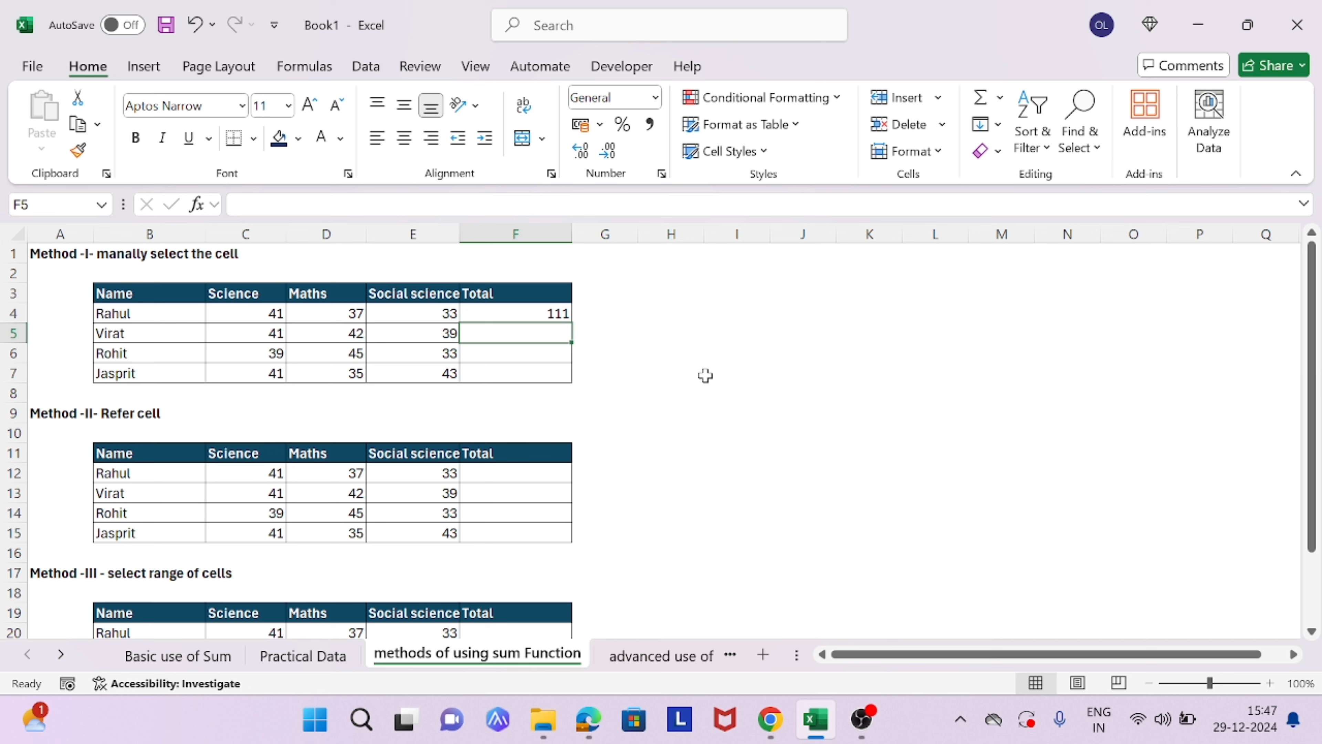
pyautogui.click(528, 314)
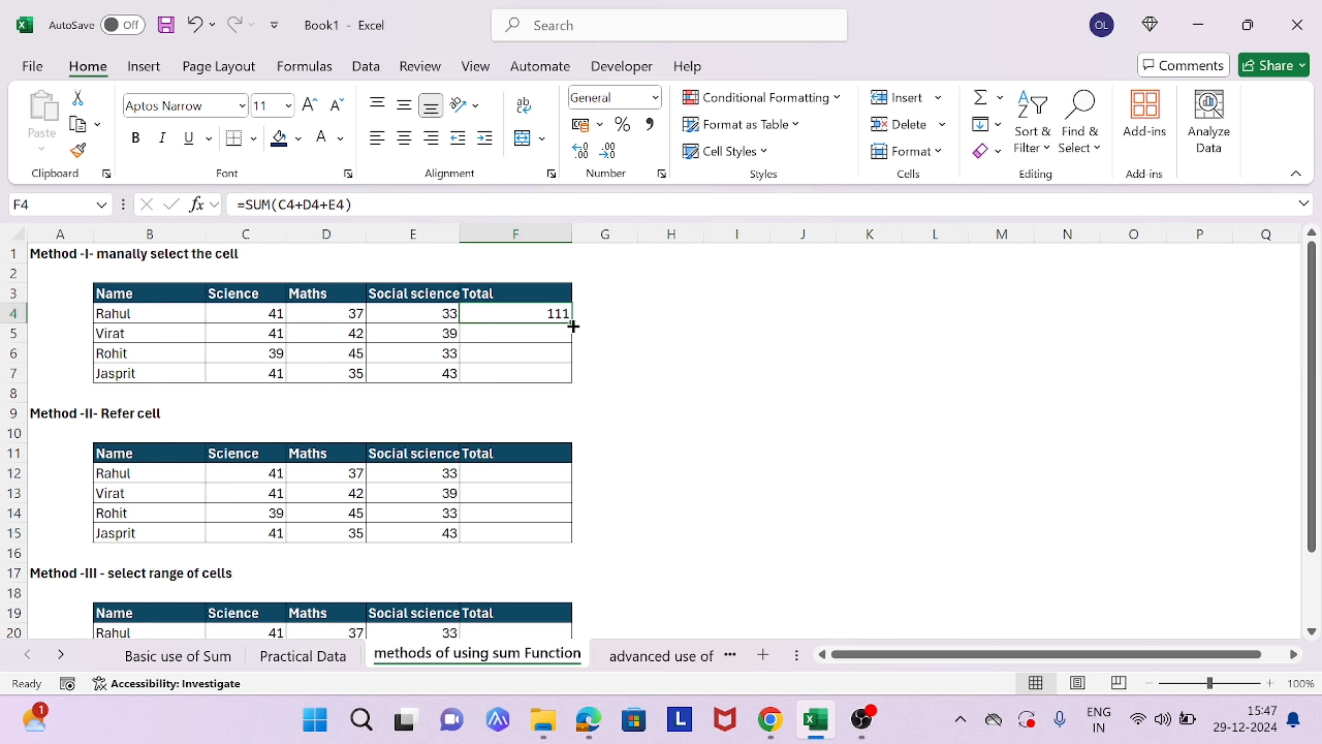
pyautogui.moveTo(573, 326); pyautogui.dragTo(565, 375)
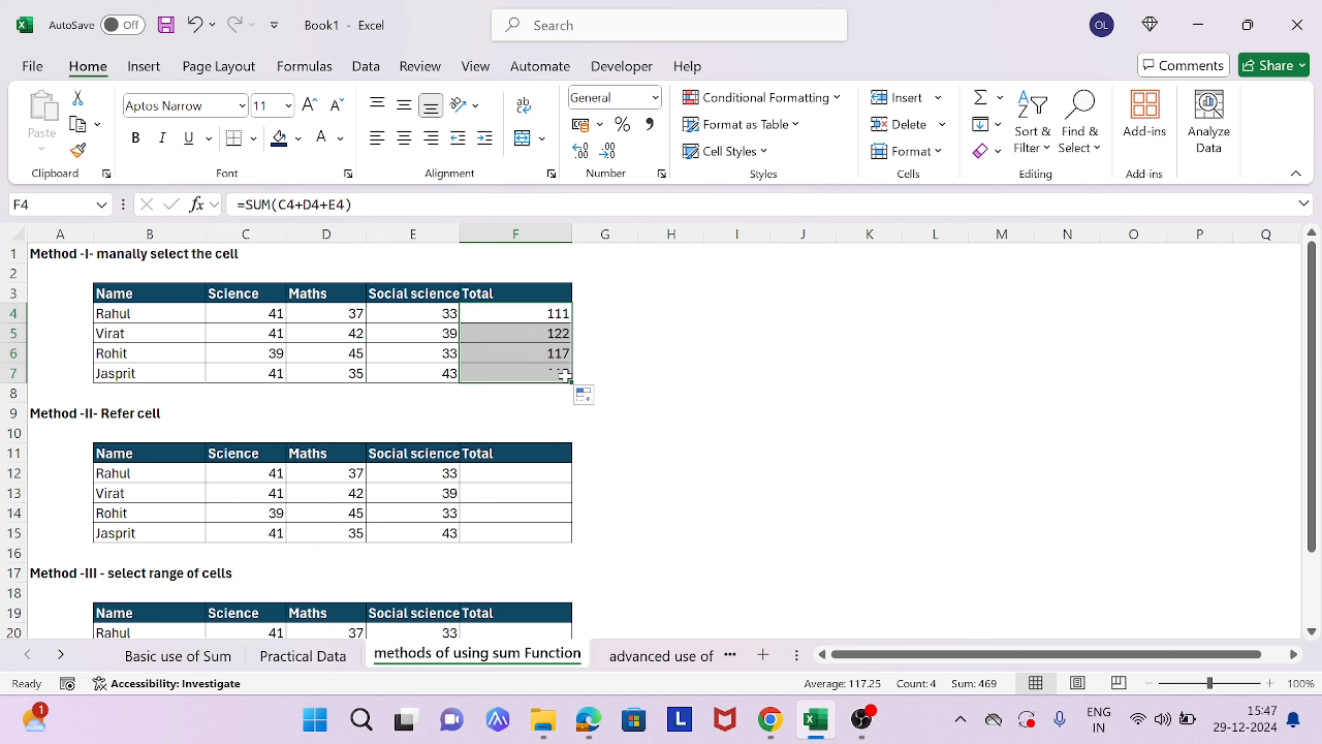
pyautogui.scroll(-1, 685, 463)
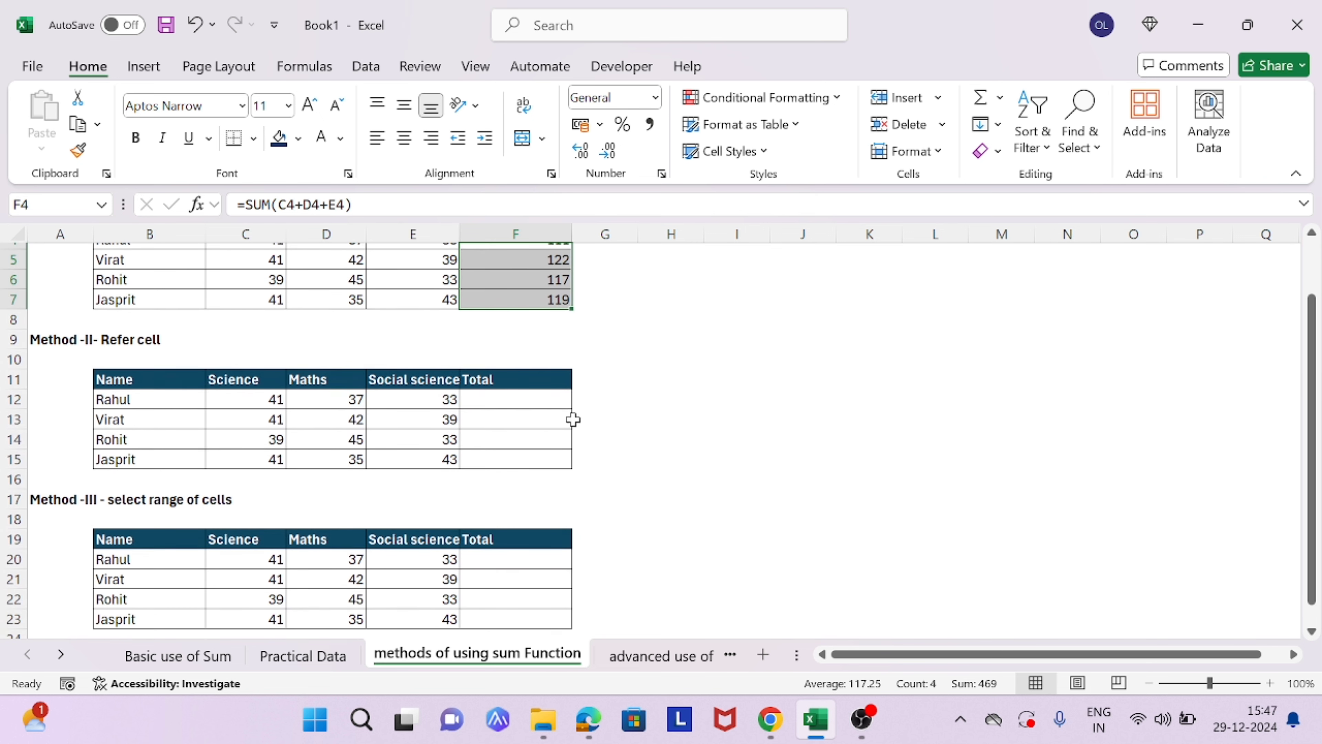
pyautogui.click(516, 399)
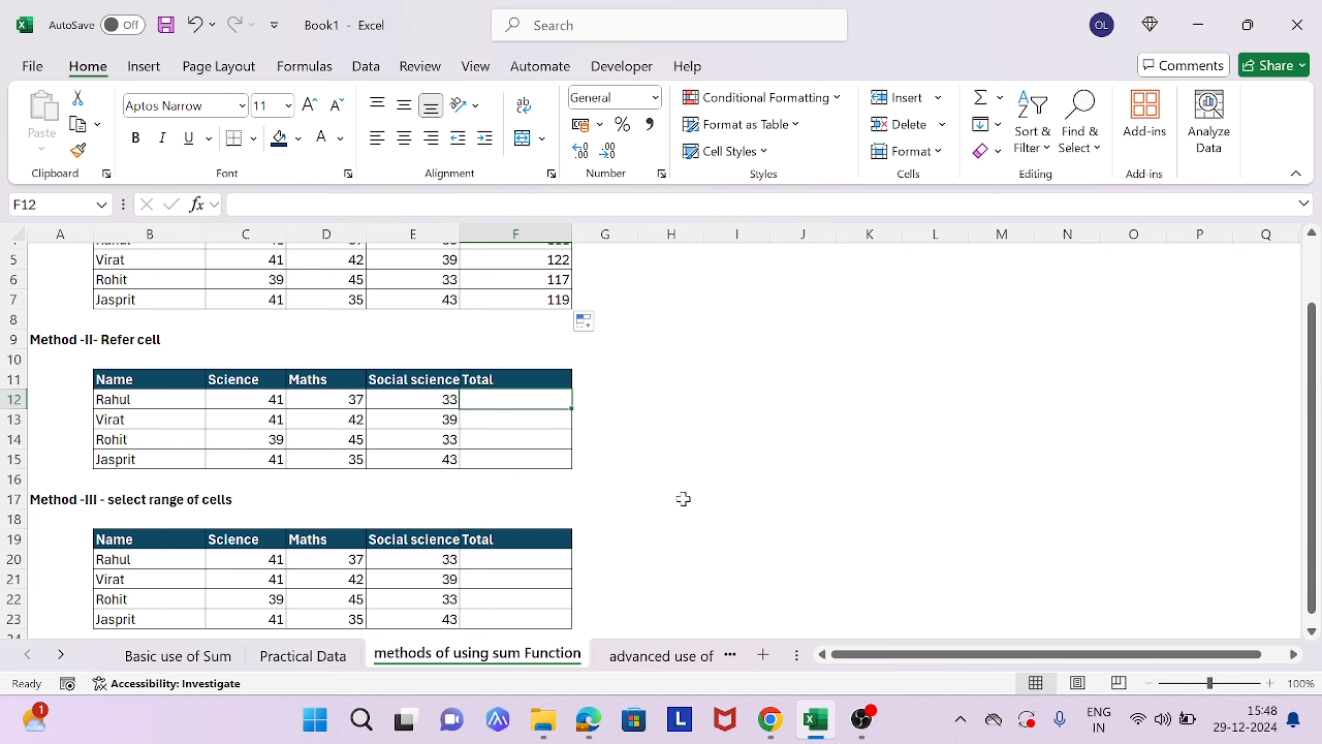
pyautogui.write('=sum')
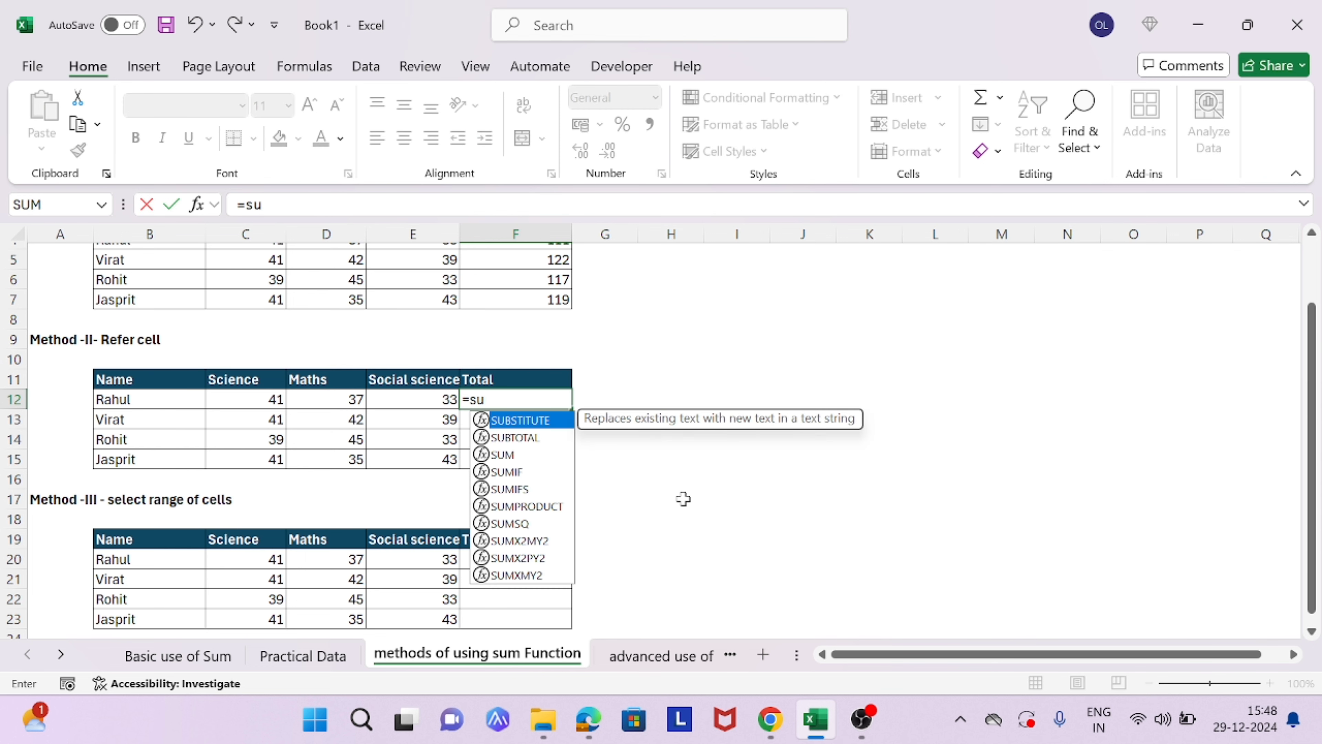
pyautogui.press('Tab')
pyautogui.press('Left')
pyautogui.press('Left')
pyautogui.press('Left')
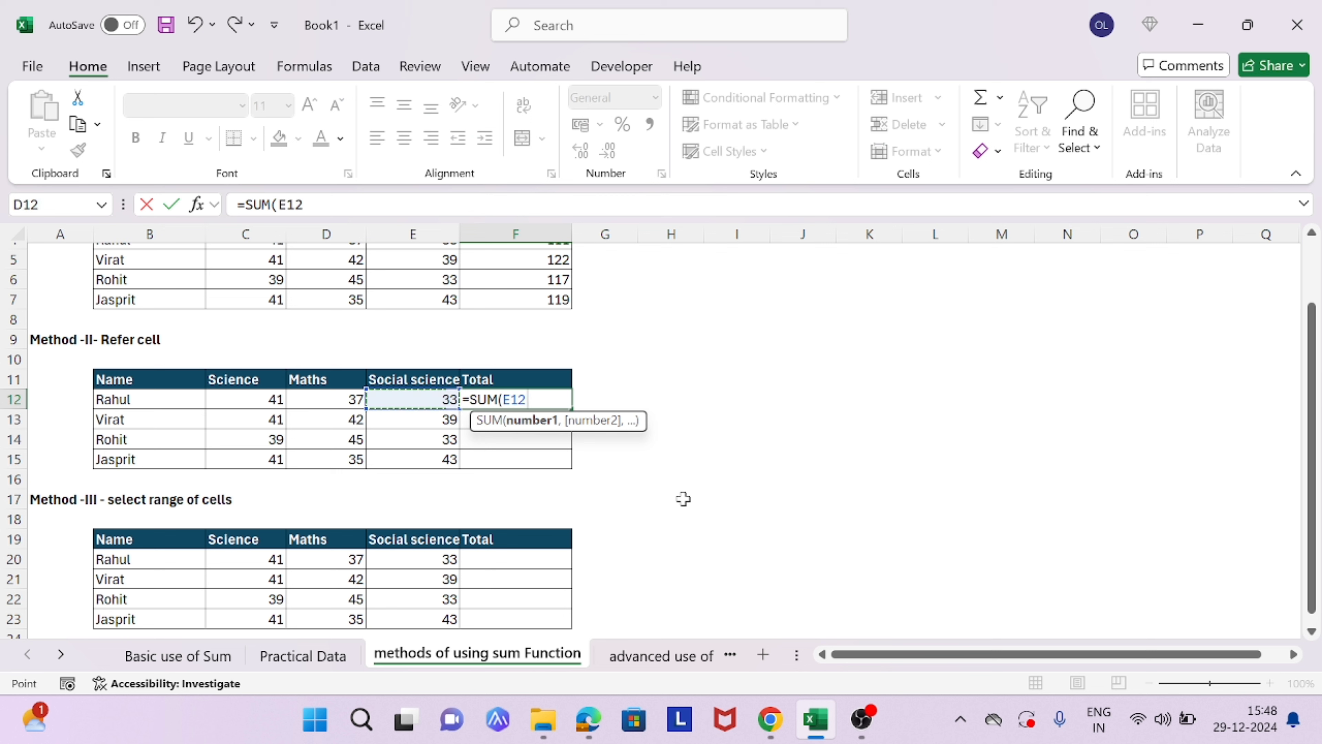
pyautogui.hotkey('shift', 'Right')
pyautogui.hotkey('shift', 'Right')
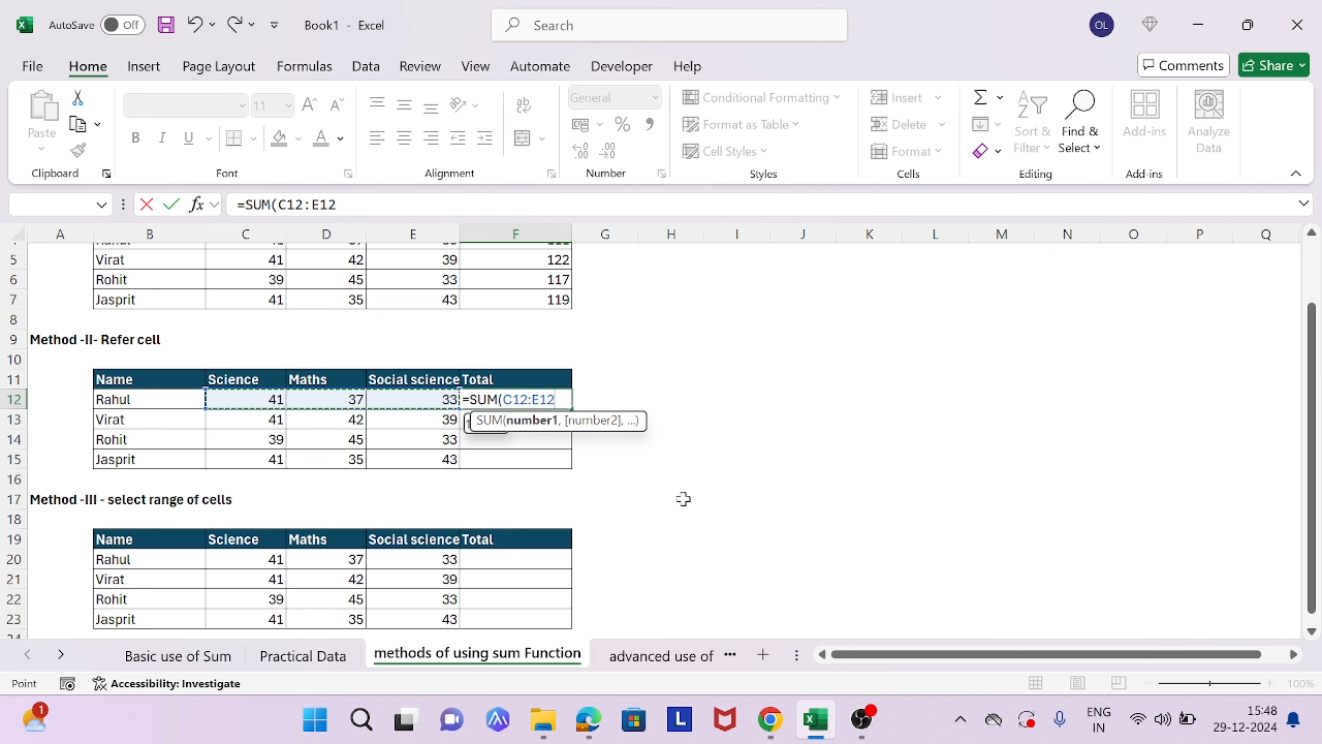
pyautogui.press('Escape')
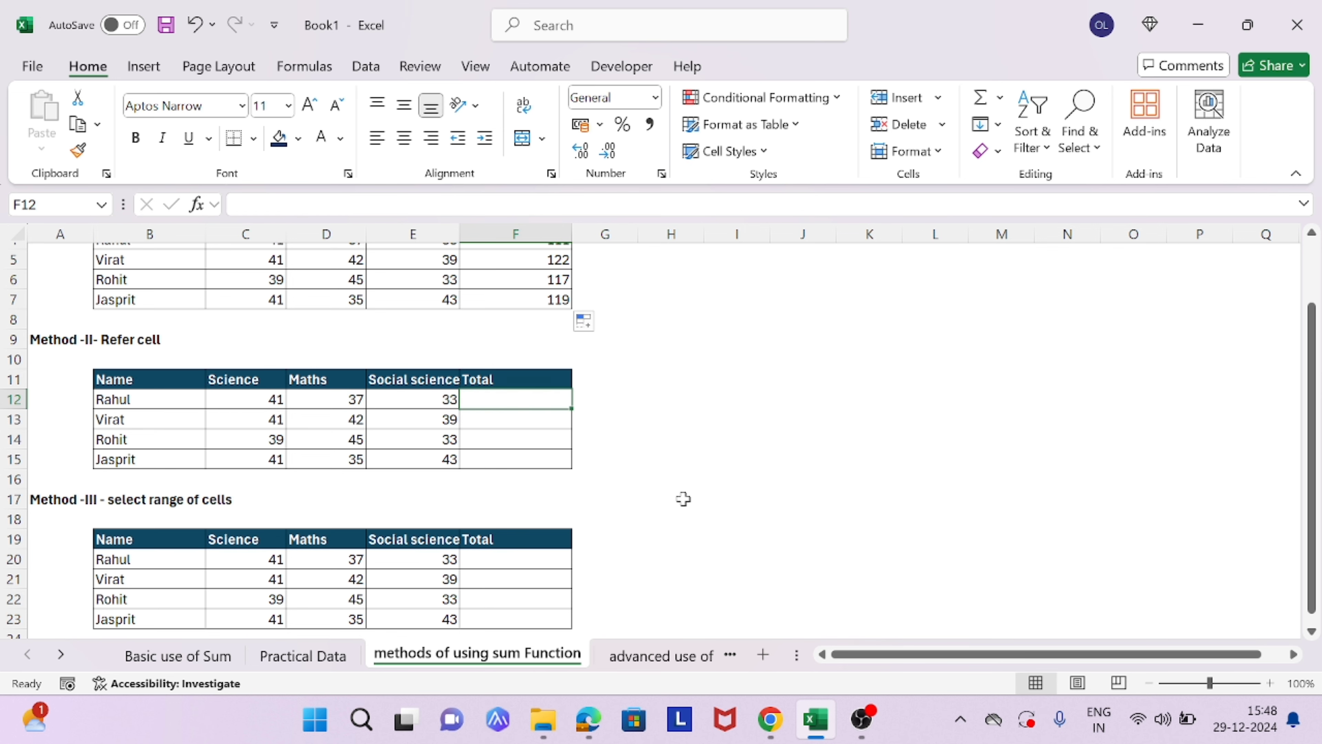
# Enter =SUM(C12:E12) in cell F12 of the Method II table and copy it down to F15.
pyautogui.write('=sum')
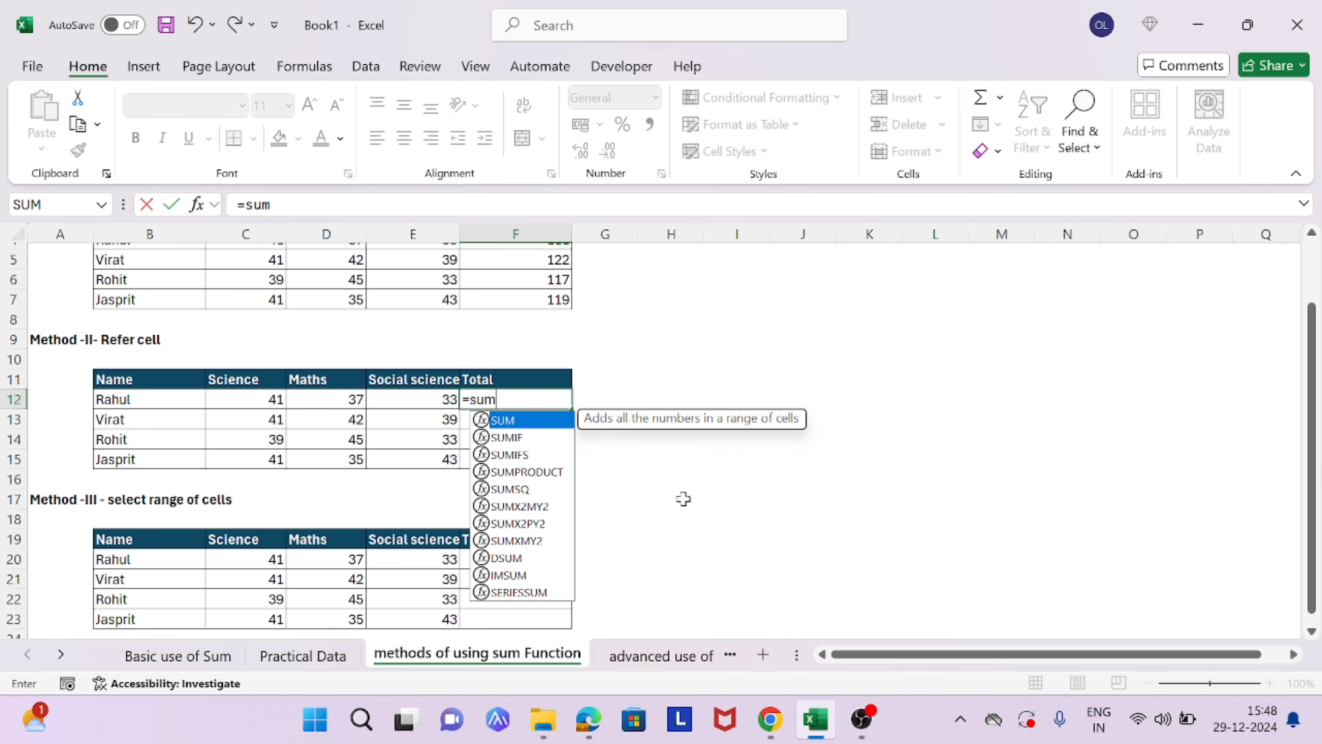
pyautogui.press('Tab')
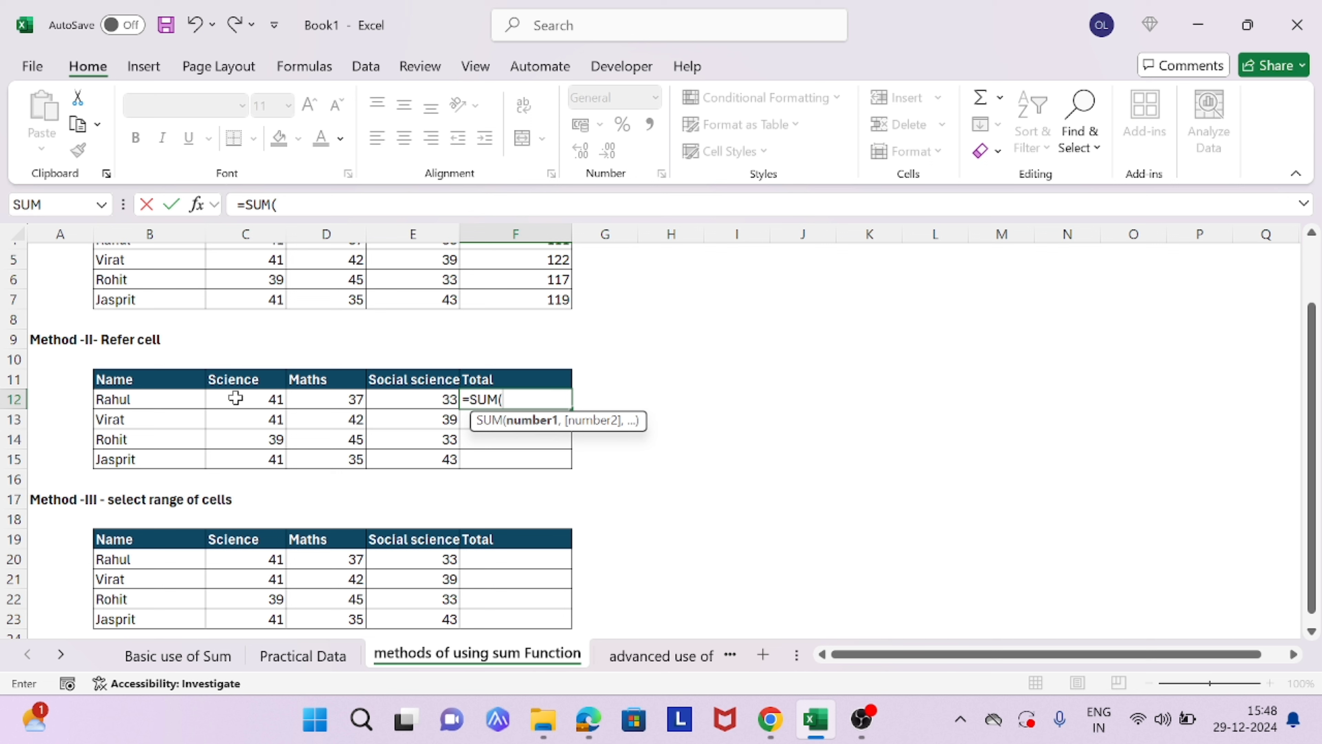
pyautogui.moveTo(235, 397); pyautogui.dragTo(405, 397)
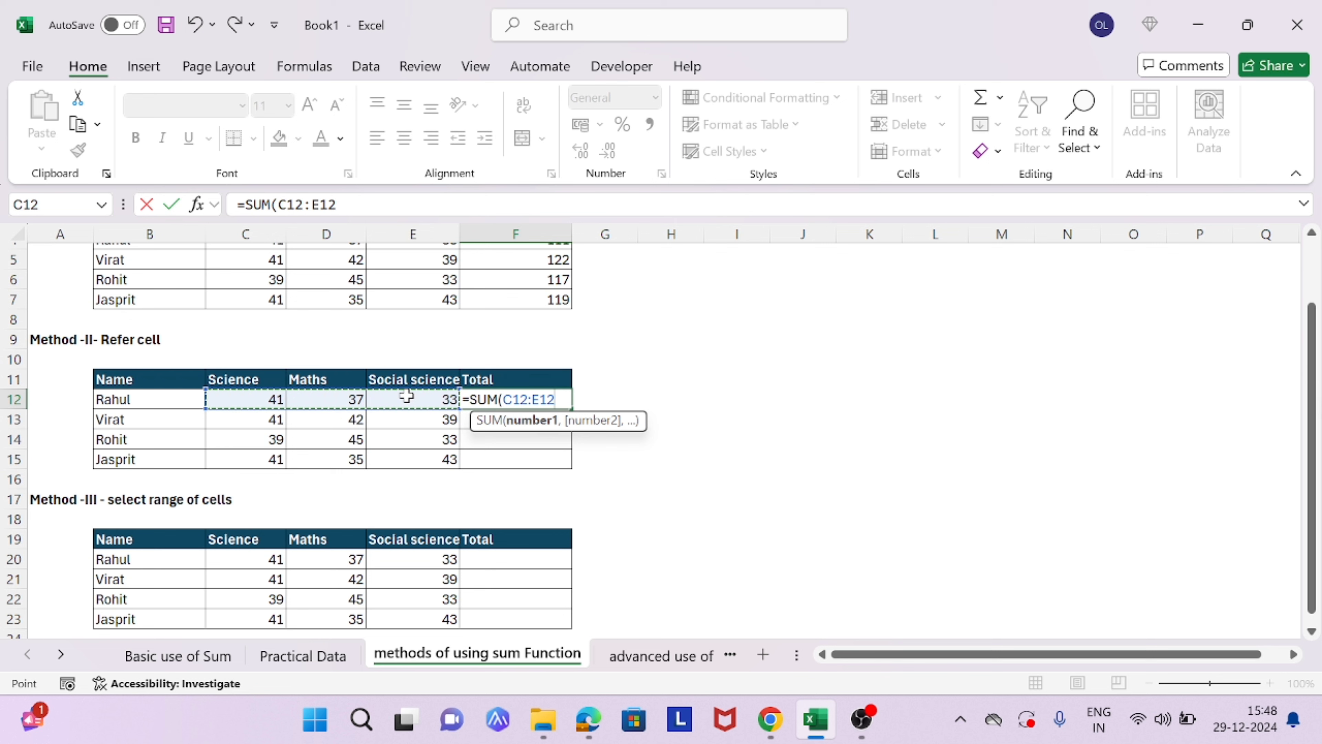
pyautogui.write(')')
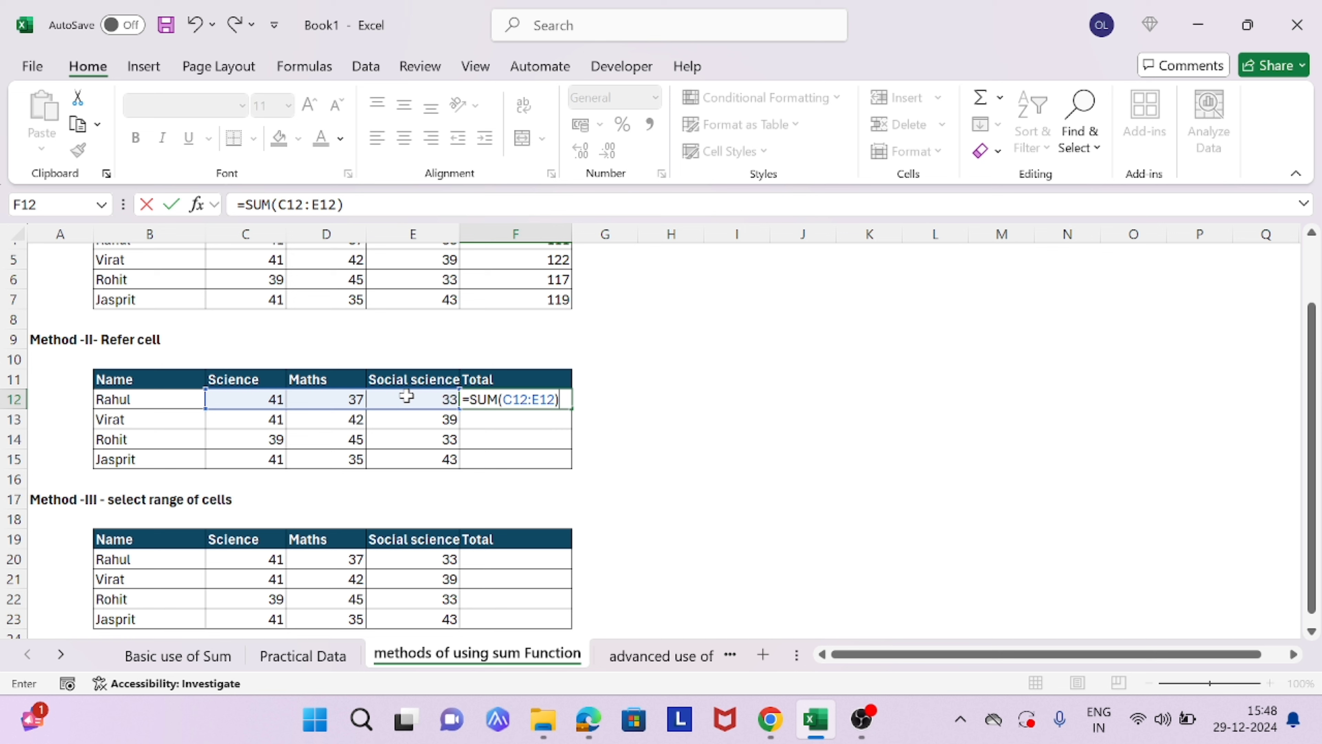
pyautogui.press('Return')
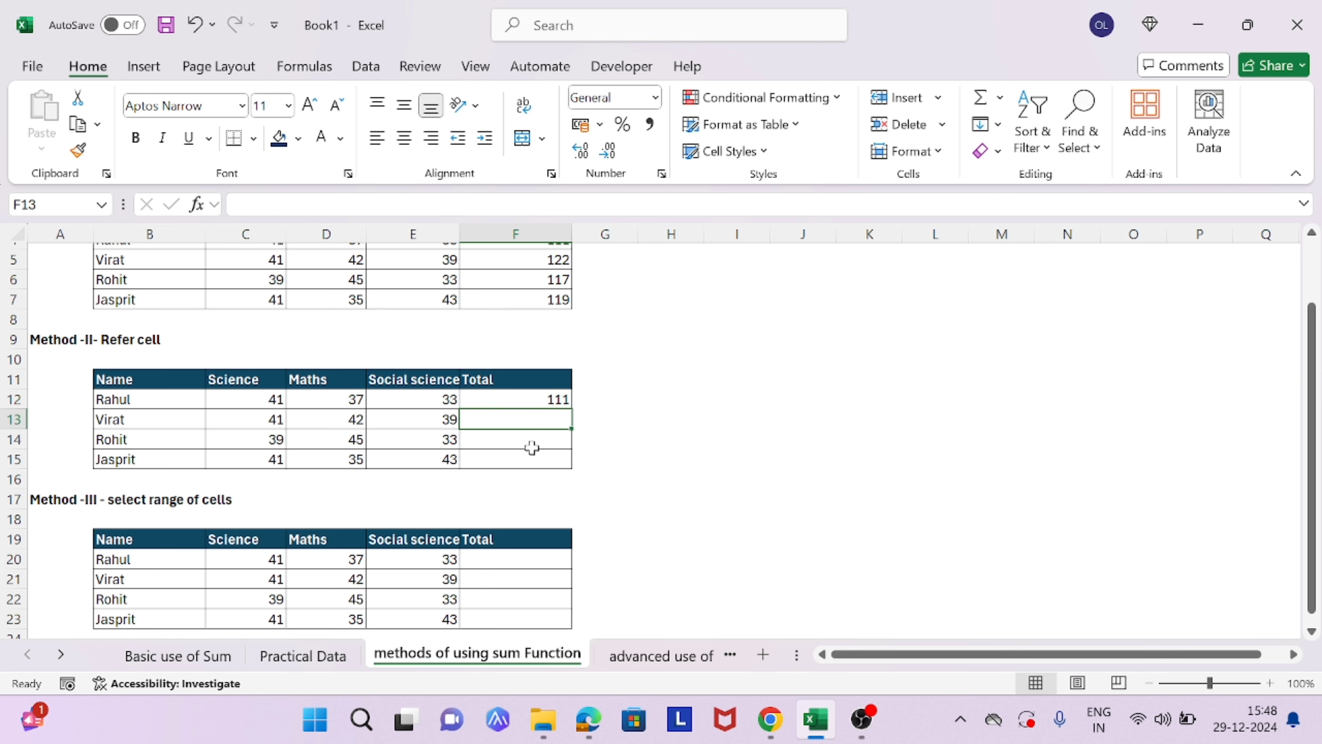
pyautogui.press('Up')
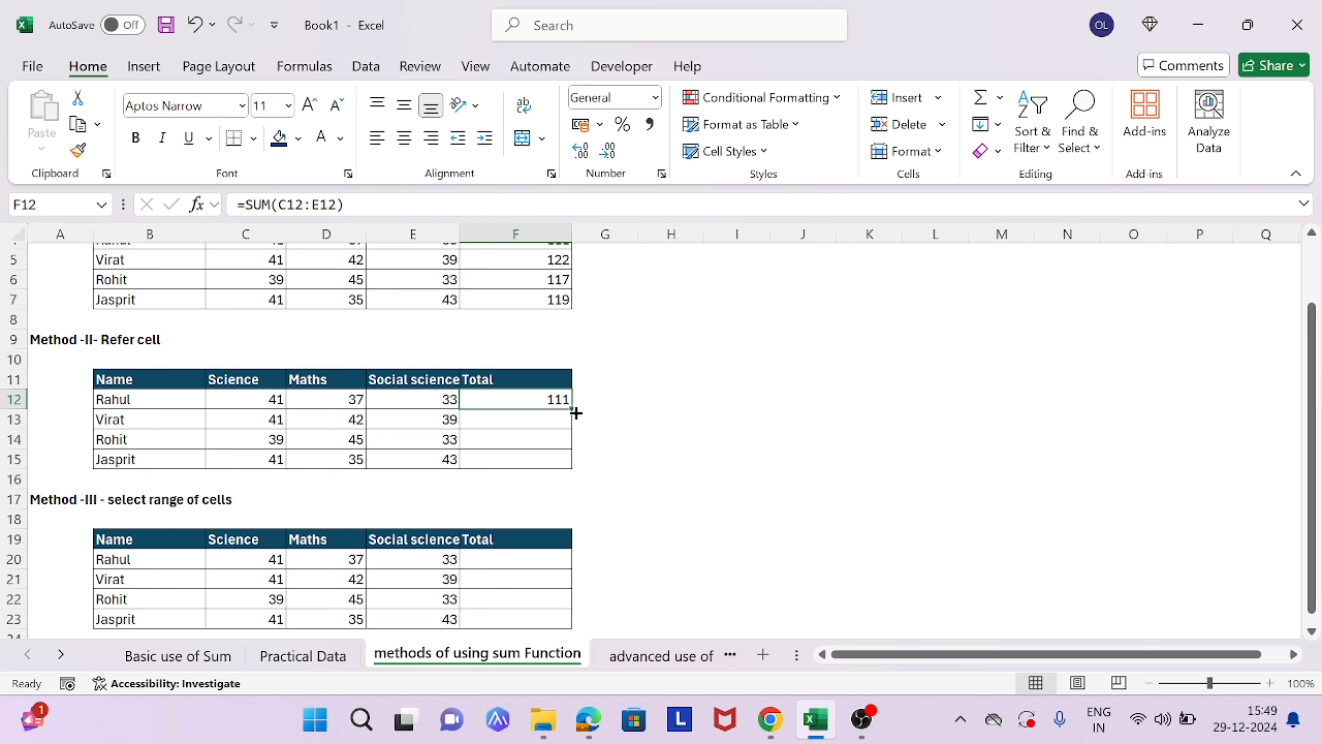
pyautogui.moveTo(573, 410); pyautogui.dragTo(564, 470)
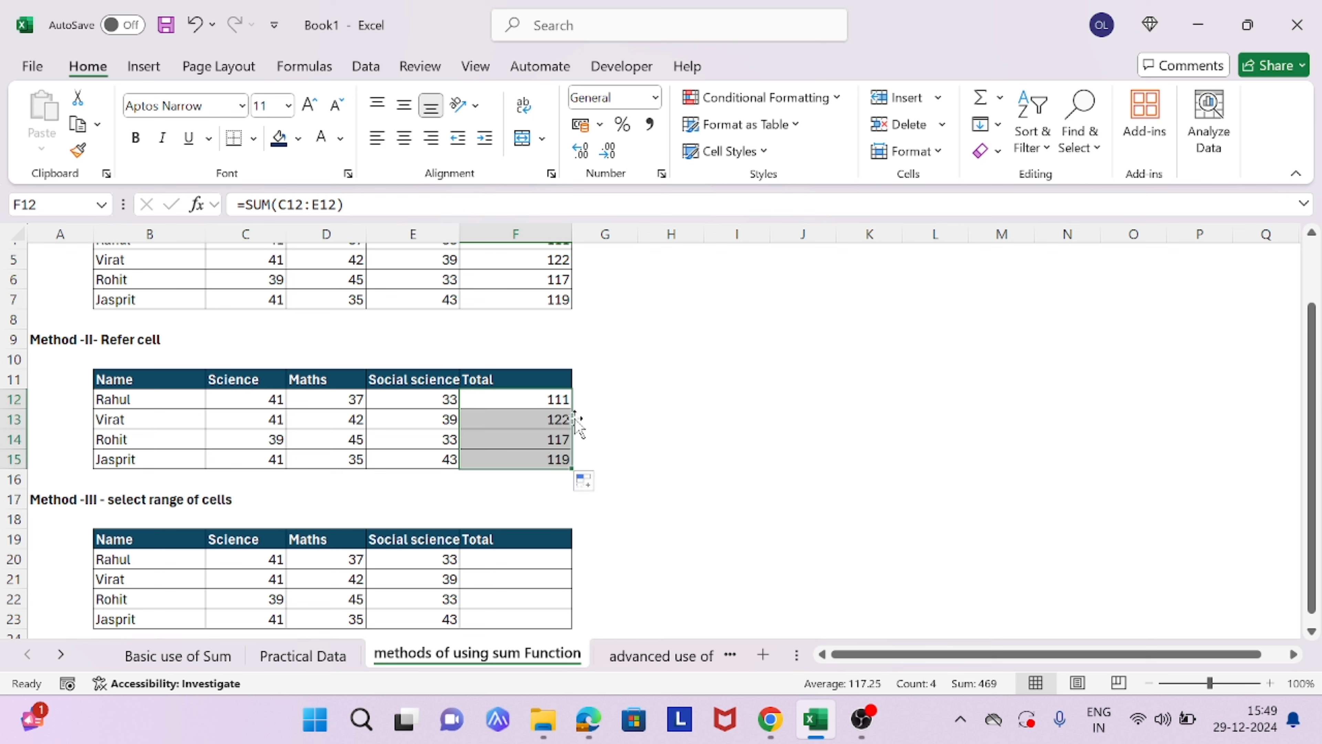
# Clear the totals in F13:F15 and refill them by copying the F12 formula down to F15.
pyautogui.click(543, 421)
pyautogui.hotkey('shift', 'Down')
pyautogui.hotkey('shift', 'Down')
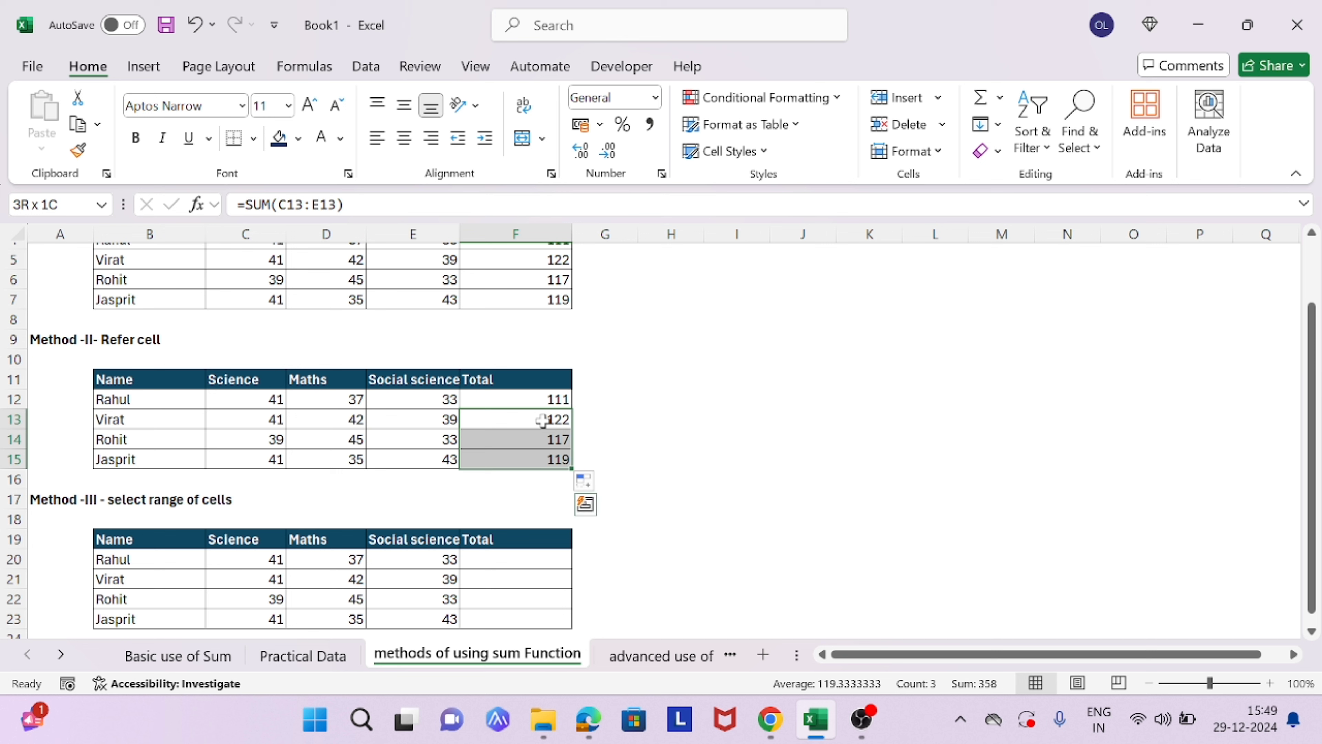
pyautogui.press('Delete')
pyautogui.click(541, 400)
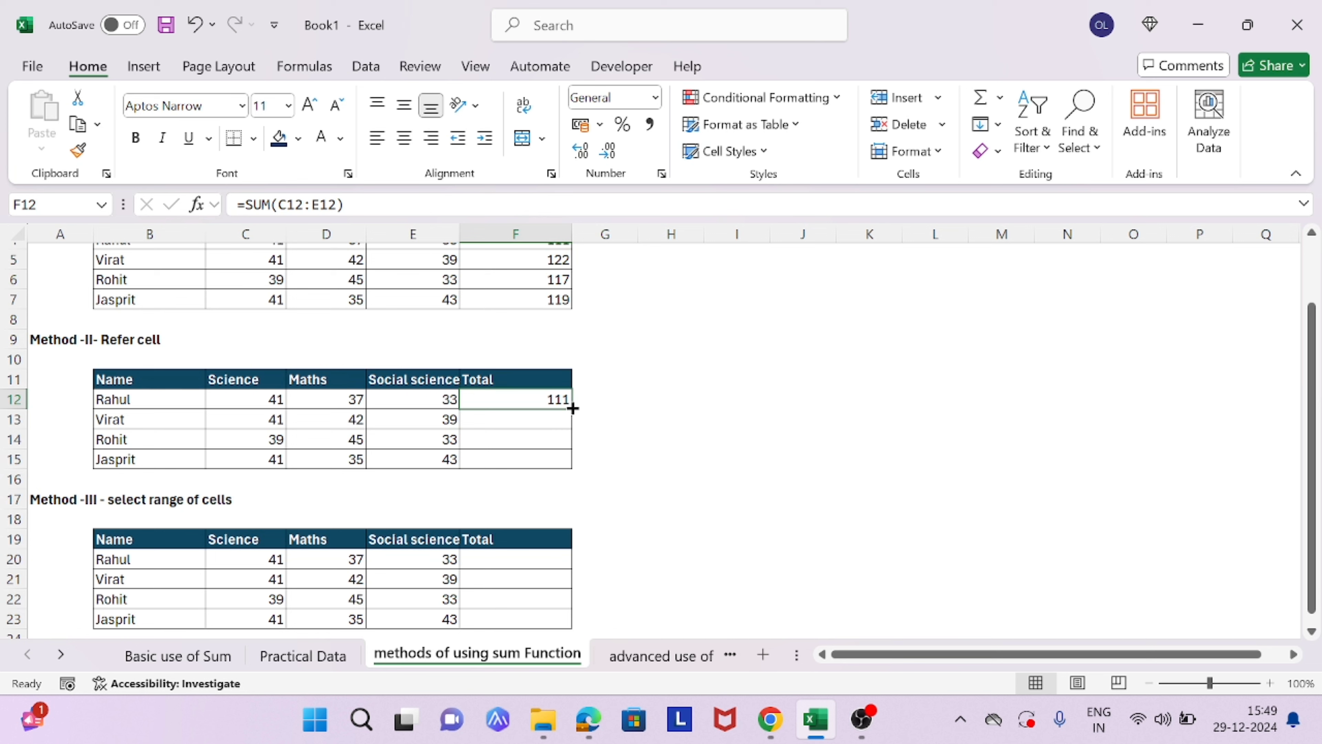
pyautogui.moveTo(572, 408); pyautogui.dragTo(571, 461)
pyautogui.click(645, 462)
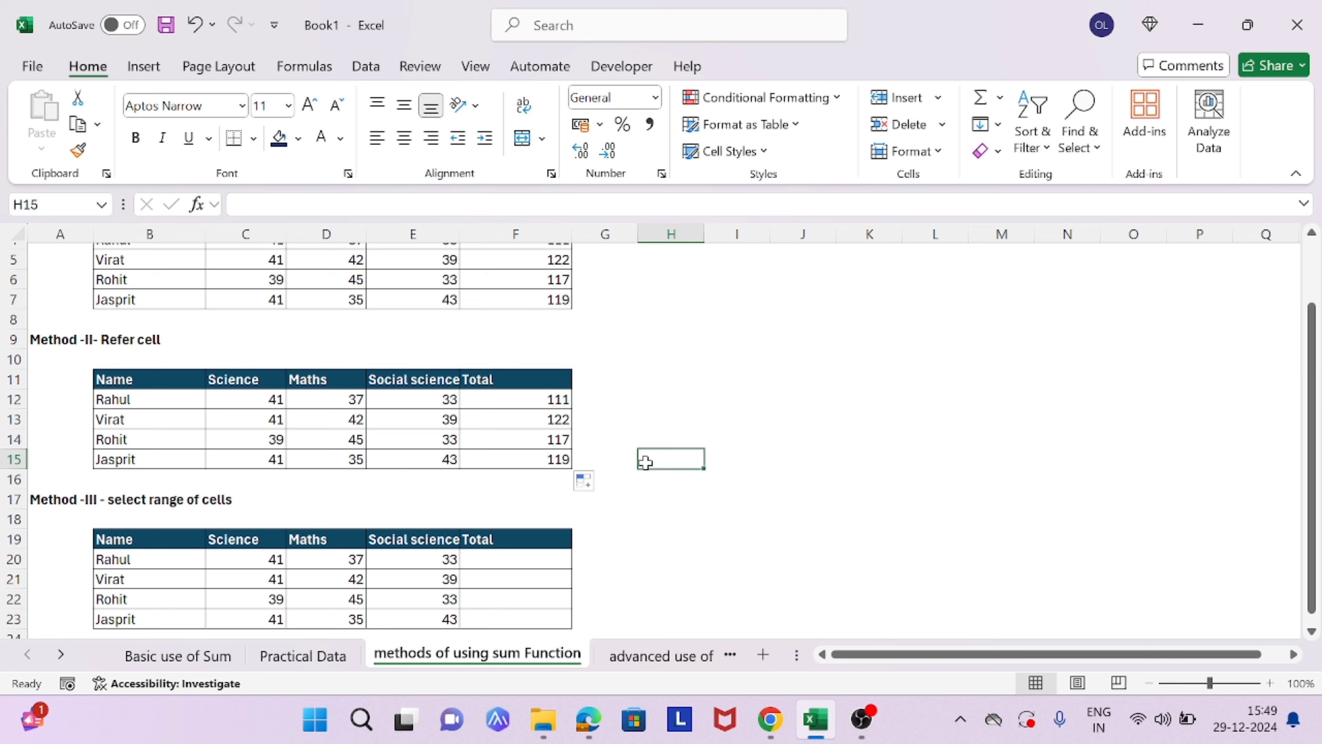
# Enter =SUM(C20:E20) in cell F20 of the Method III table to total the first student's marks.
pyautogui.scroll(-2, 645, 462)
pyautogui.click(544, 463)
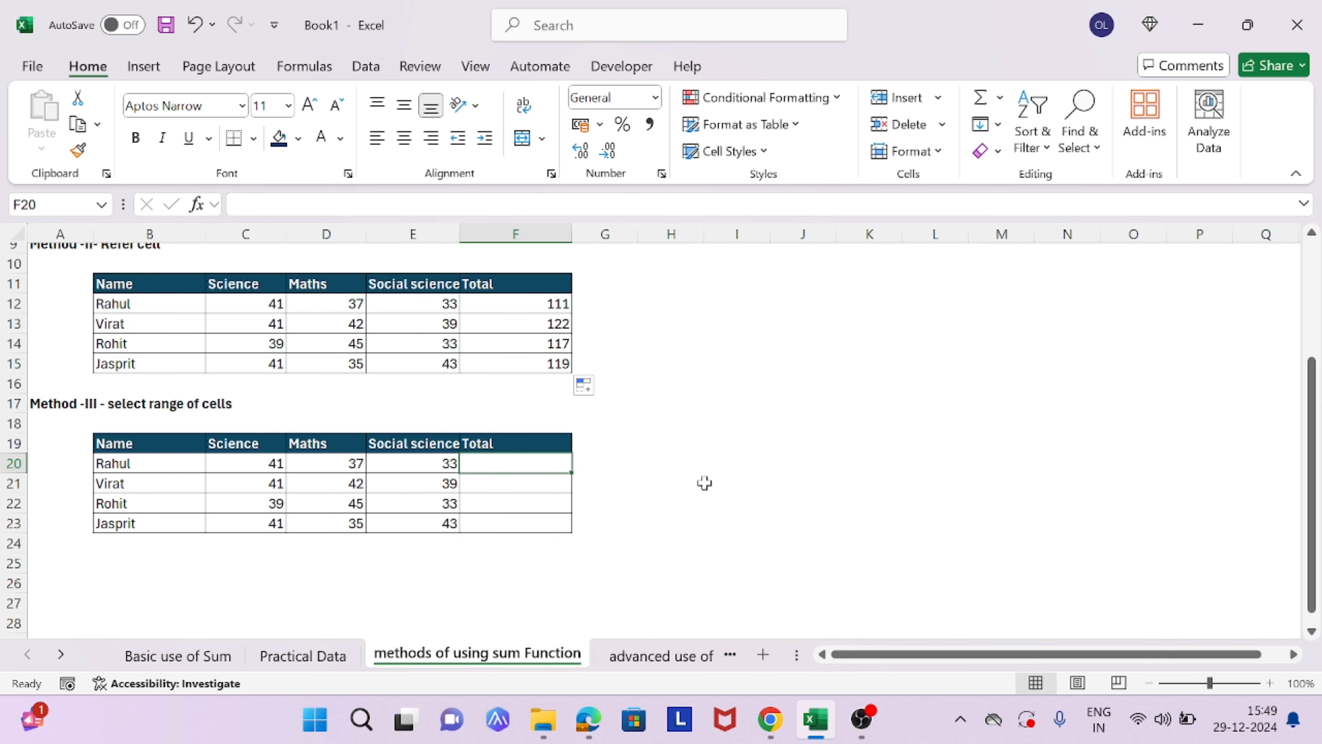
pyautogui.write('=')
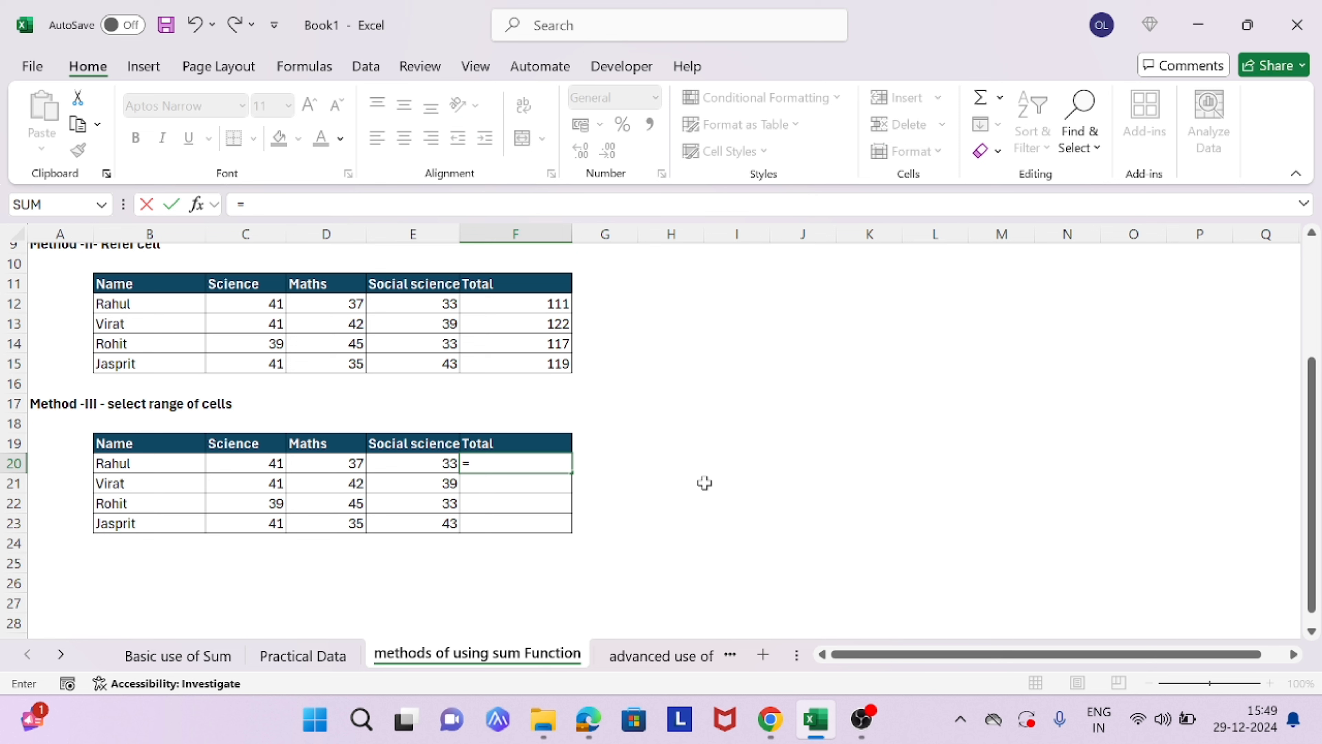
pyautogui.write('sum')
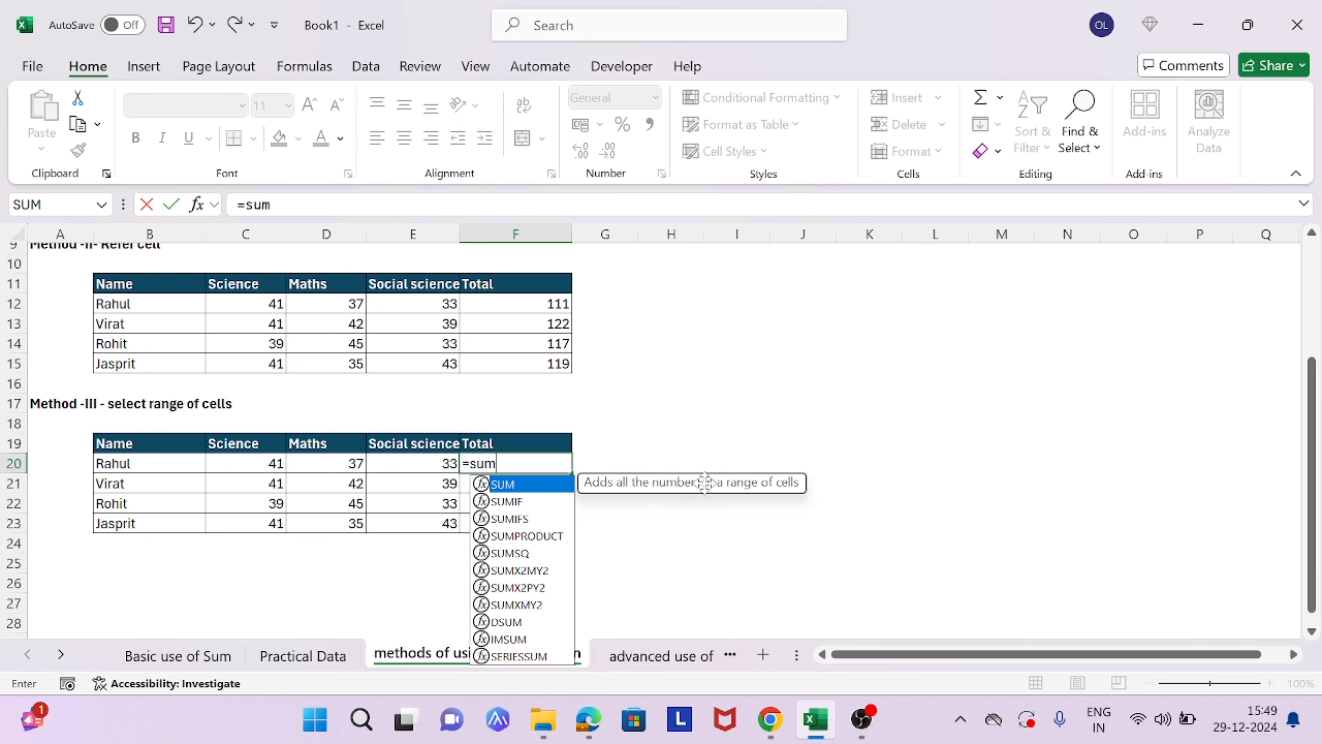
pyautogui.press('Tab')
pyautogui.press('Left')
pyautogui.press('Left')
pyautogui.press('Left')
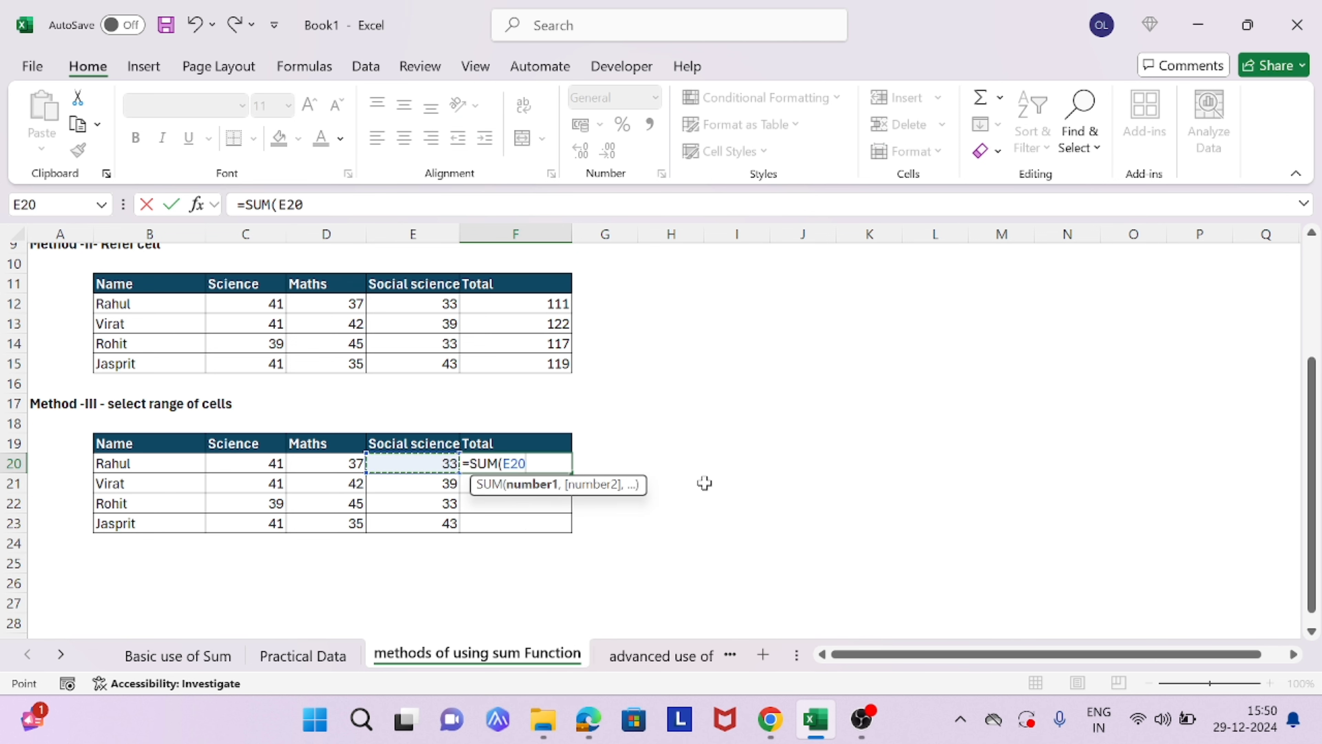
pyautogui.hotkey('shift', 'Right')
pyautogui.hotkey('shift', 'Right')
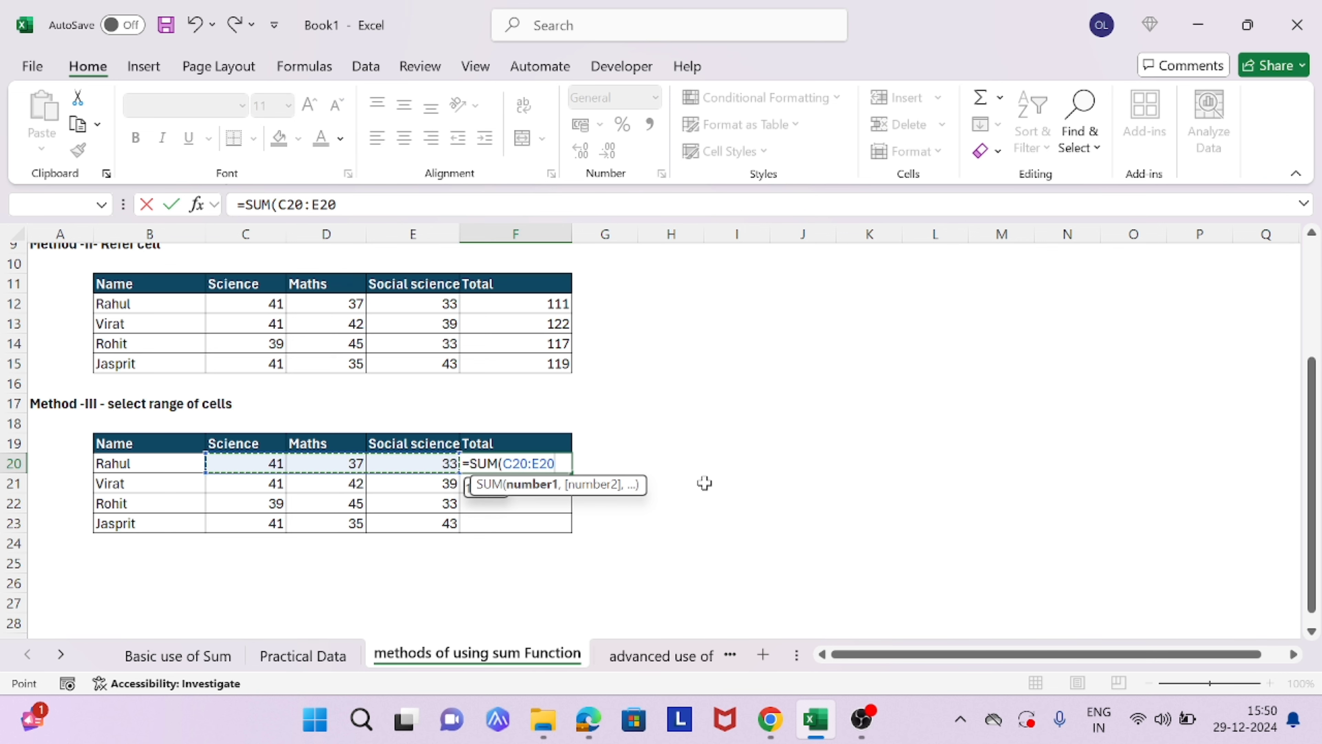
pyautogui.write(')')
pyautogui.press('Return')
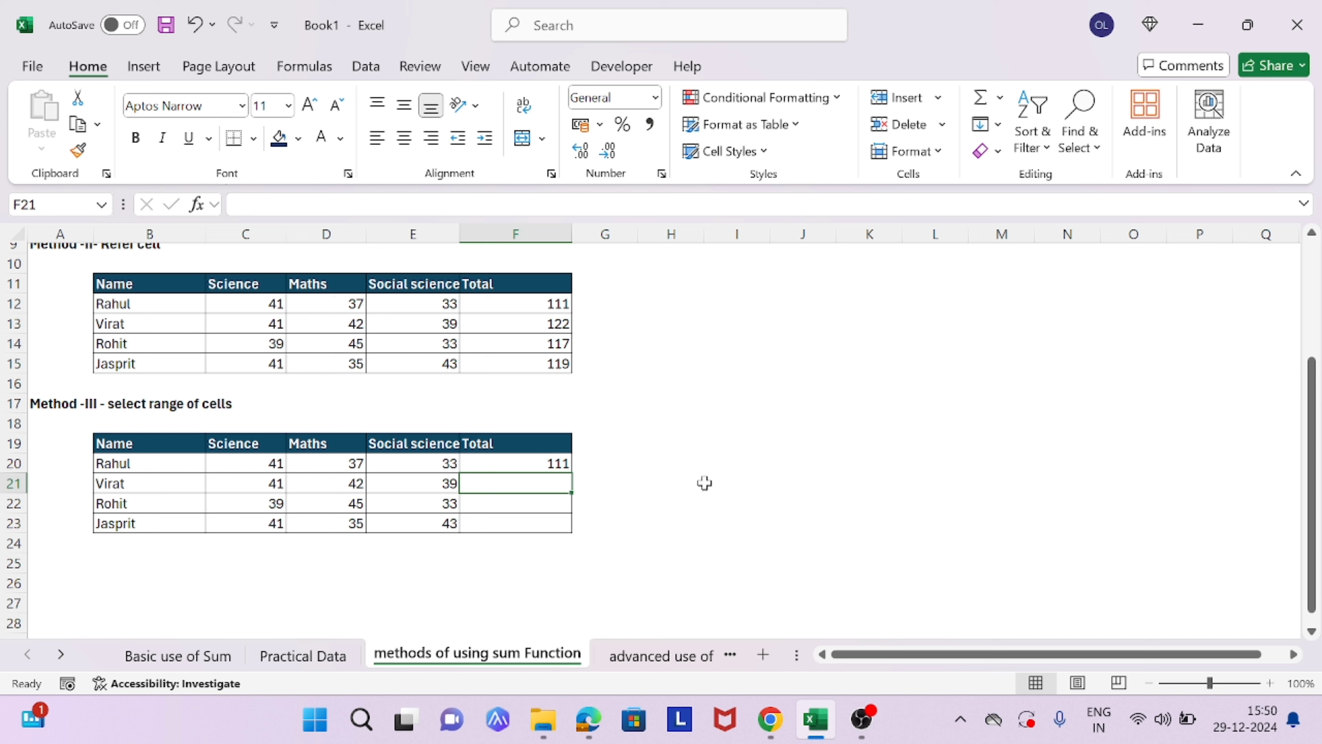
# Copy the F20 total formula down to F23 in the Method III table.
pyautogui.press('Up')
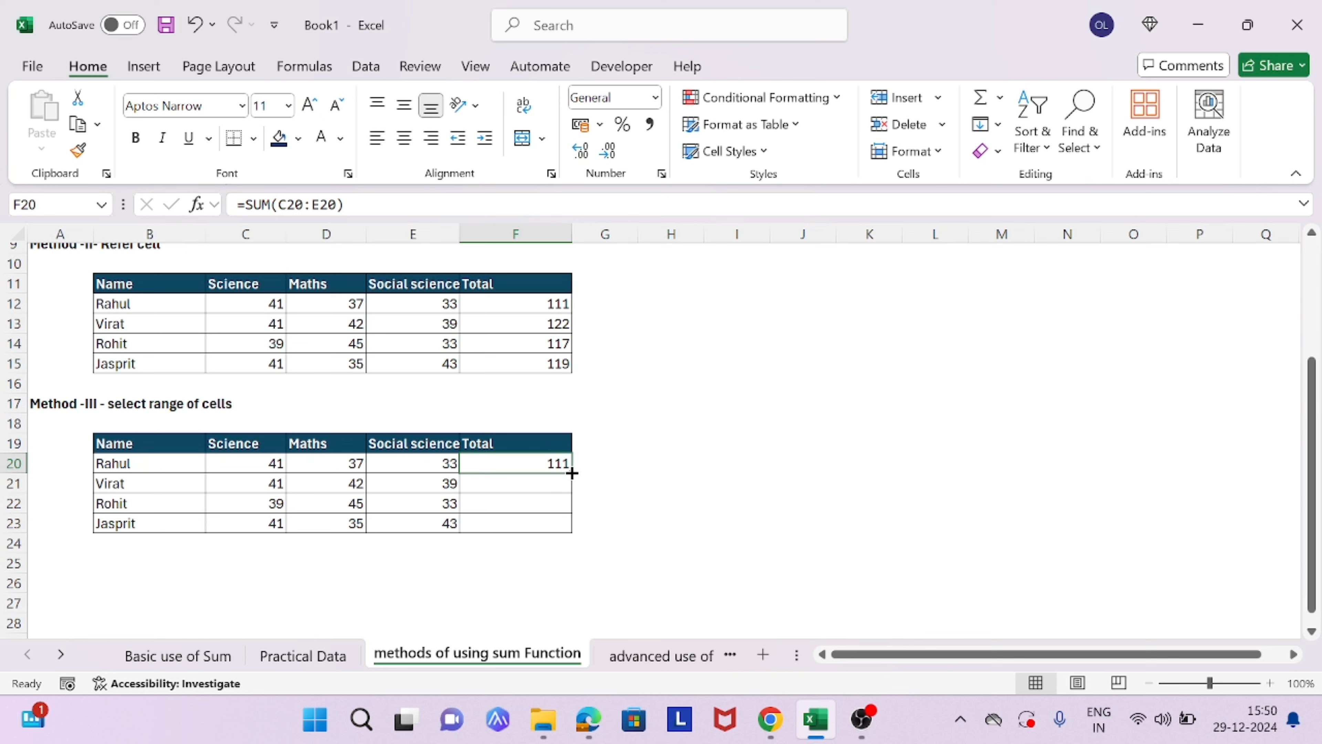
pyautogui.moveTo(568, 475); pyautogui.dragTo(578, 528)
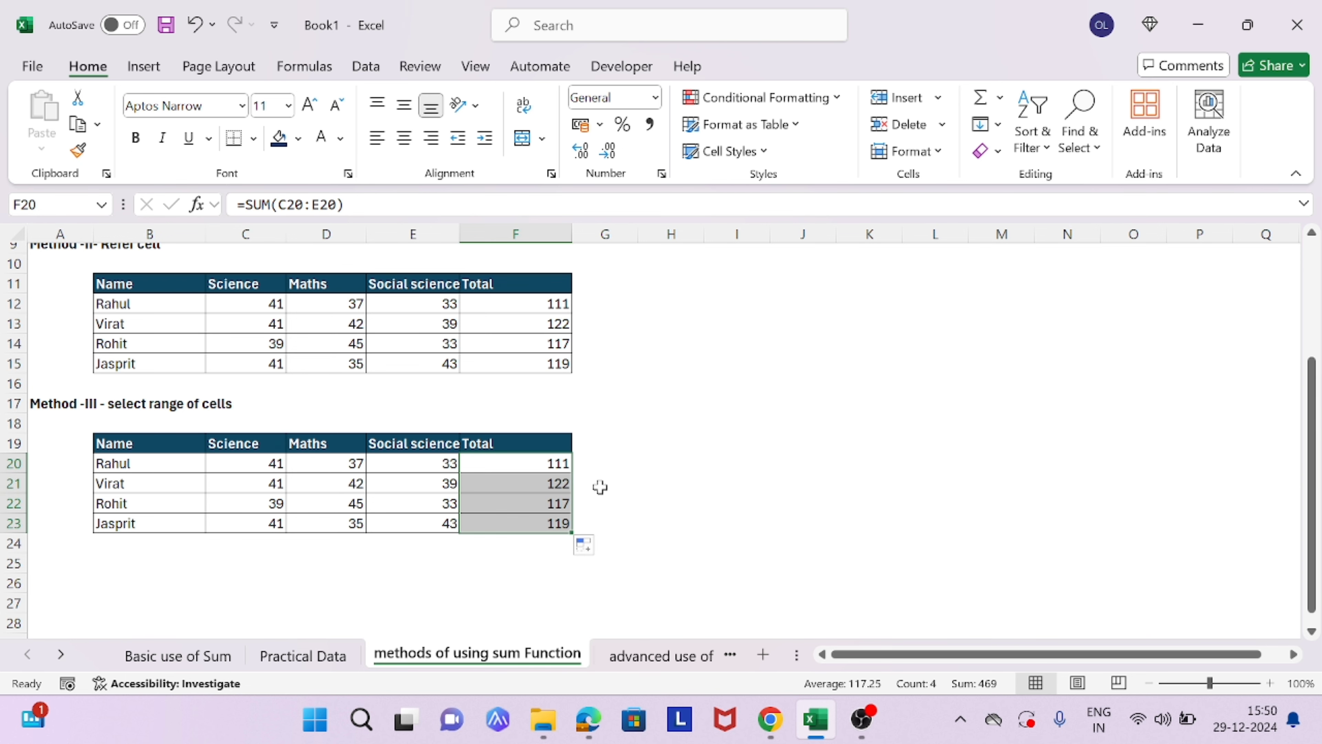
pyautogui.scroll(3, 600, 486)
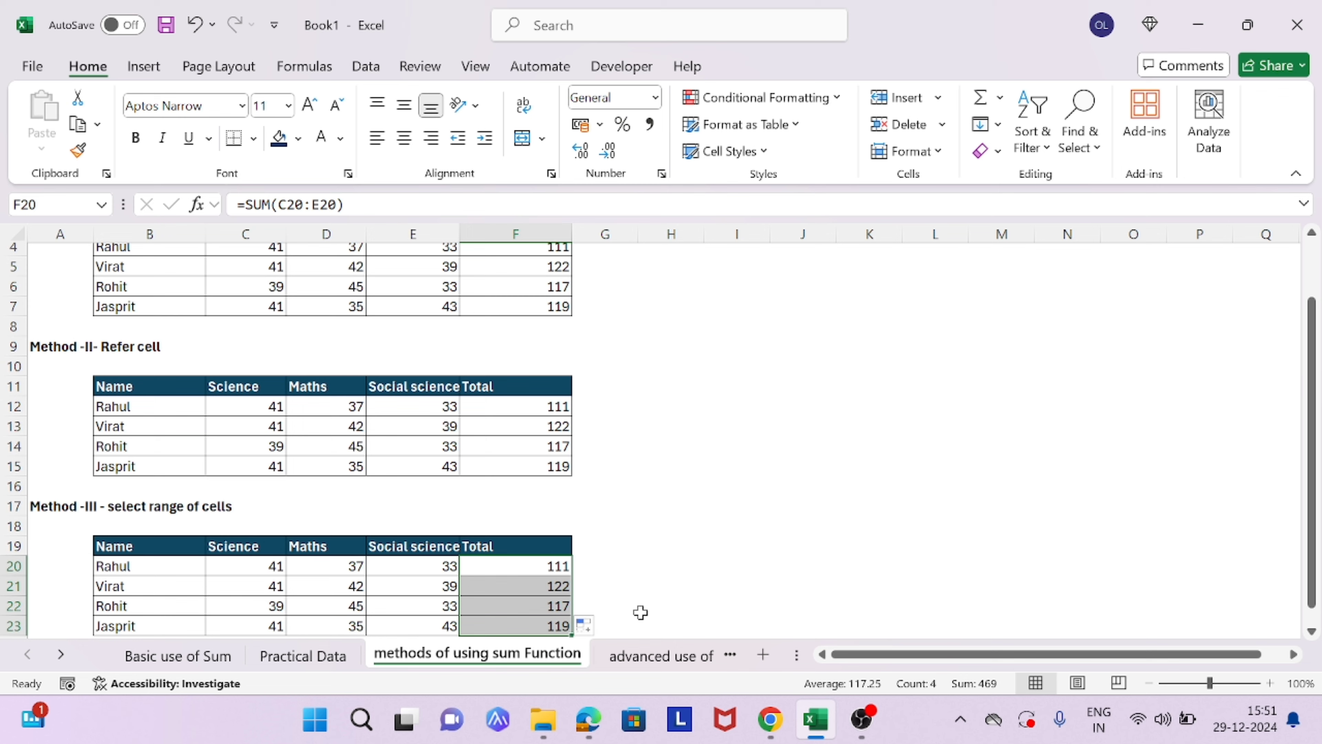
# Open the advanced use of sum function sheet and select cell F3, the first total of the Method I table.
pyautogui.click(661, 655)
pyautogui.click(377, 557)
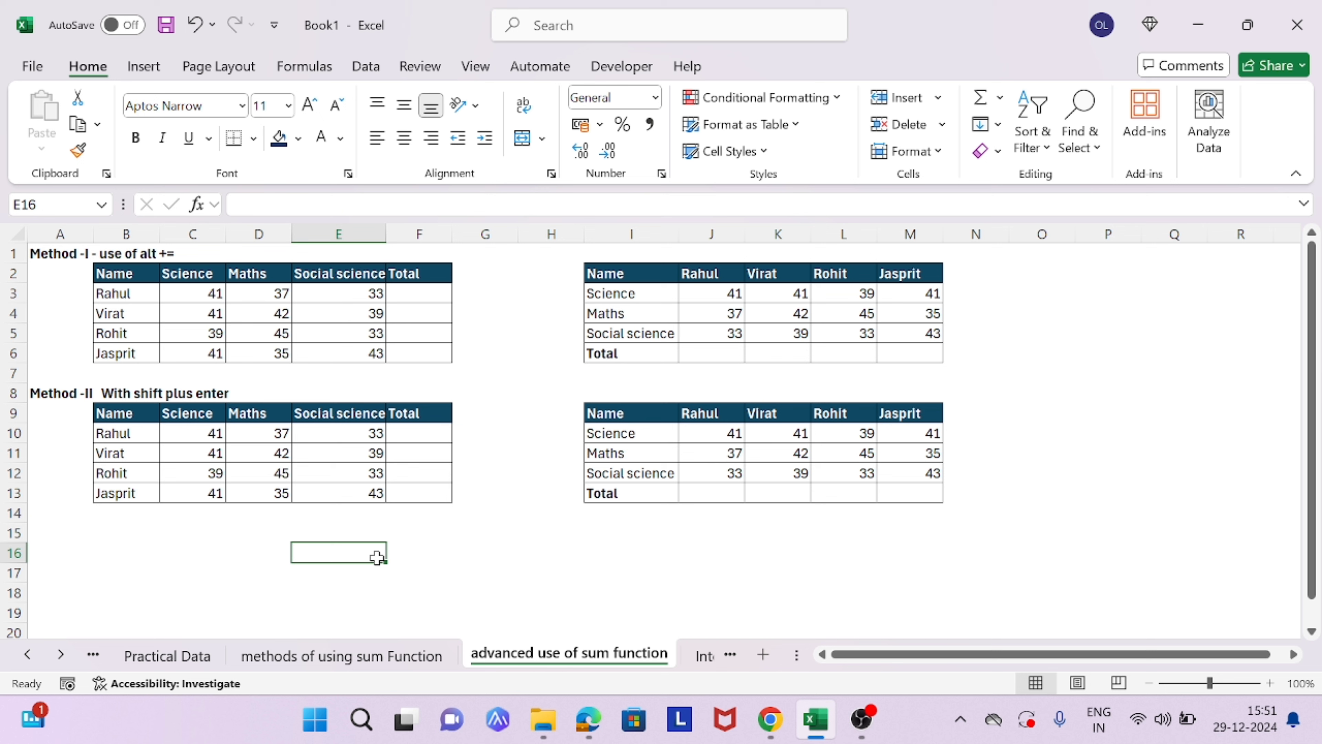
pyautogui.press('Right')
pyautogui.hotkey('ctrl', 'Up')
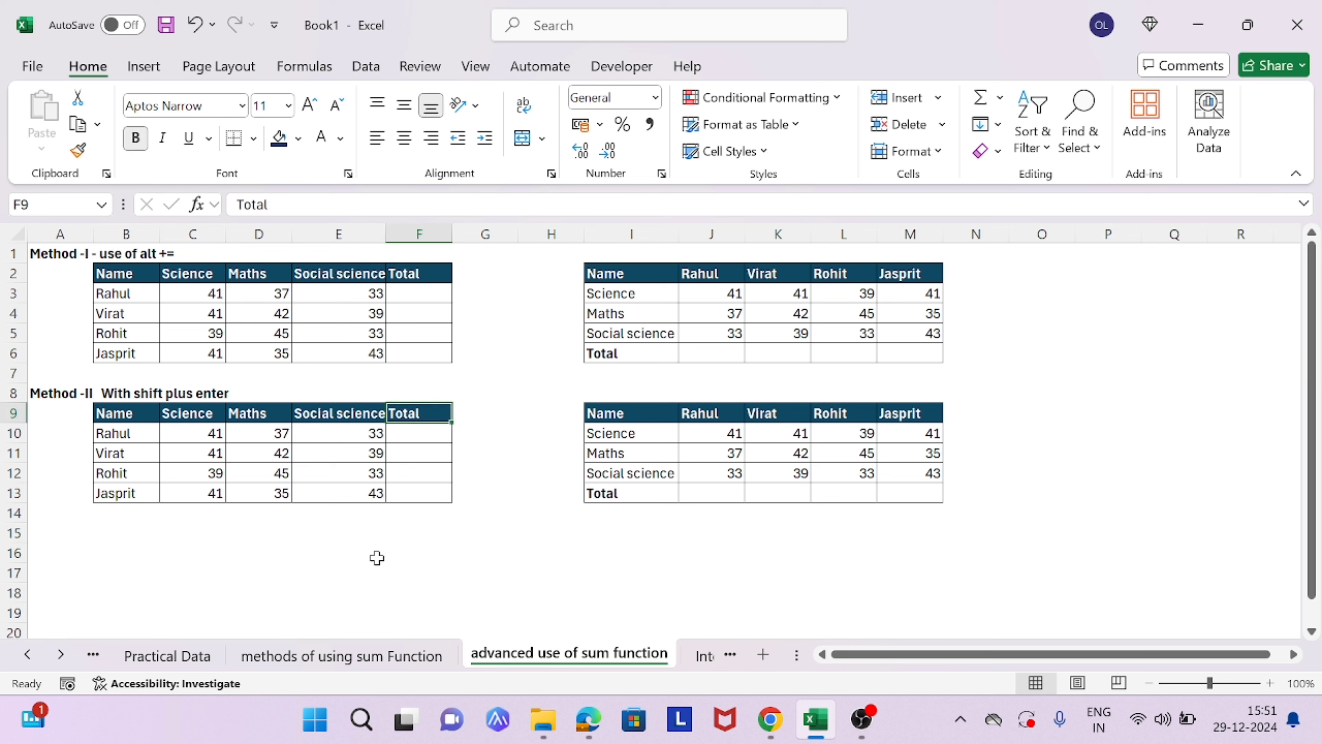
pyautogui.hotkey('ctrl', 'Up')
pyautogui.press('Down')
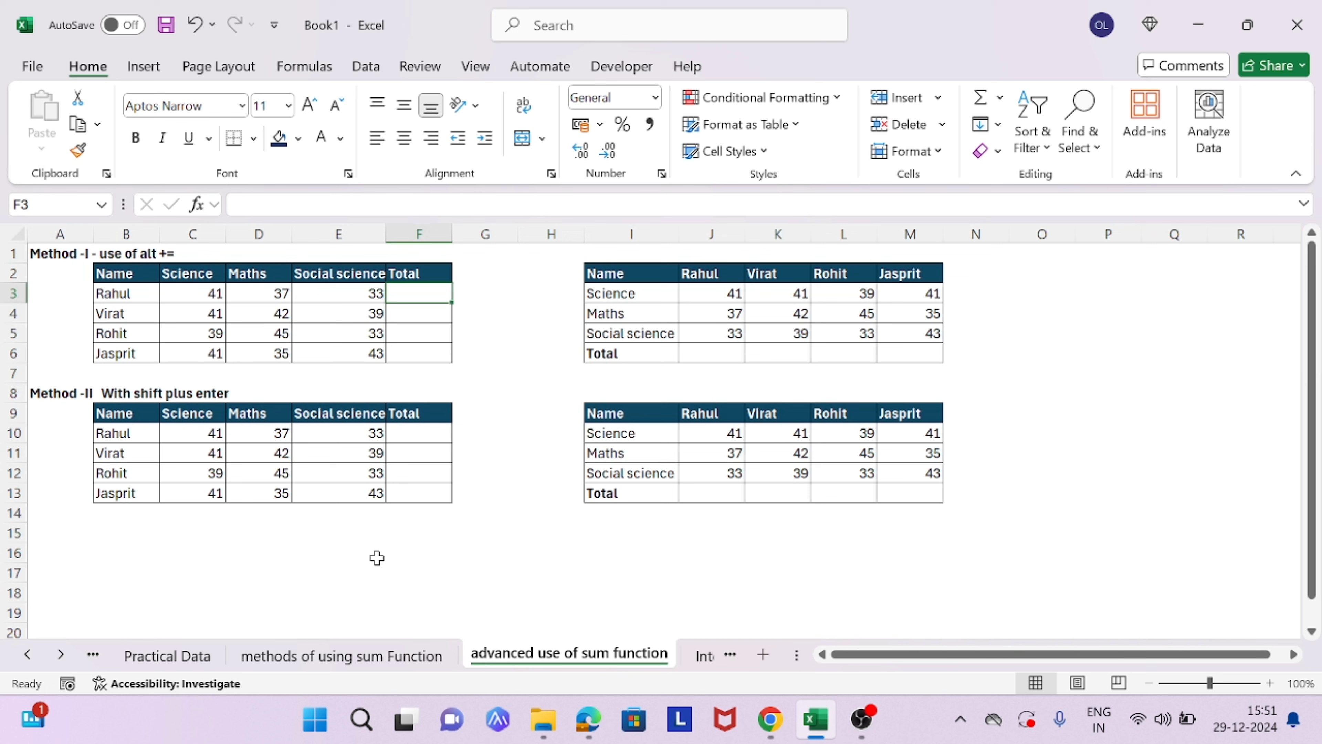
pyautogui.press('Left')
pyautogui.press('Left')
pyautogui.press('Left')
pyautogui.press('Left')
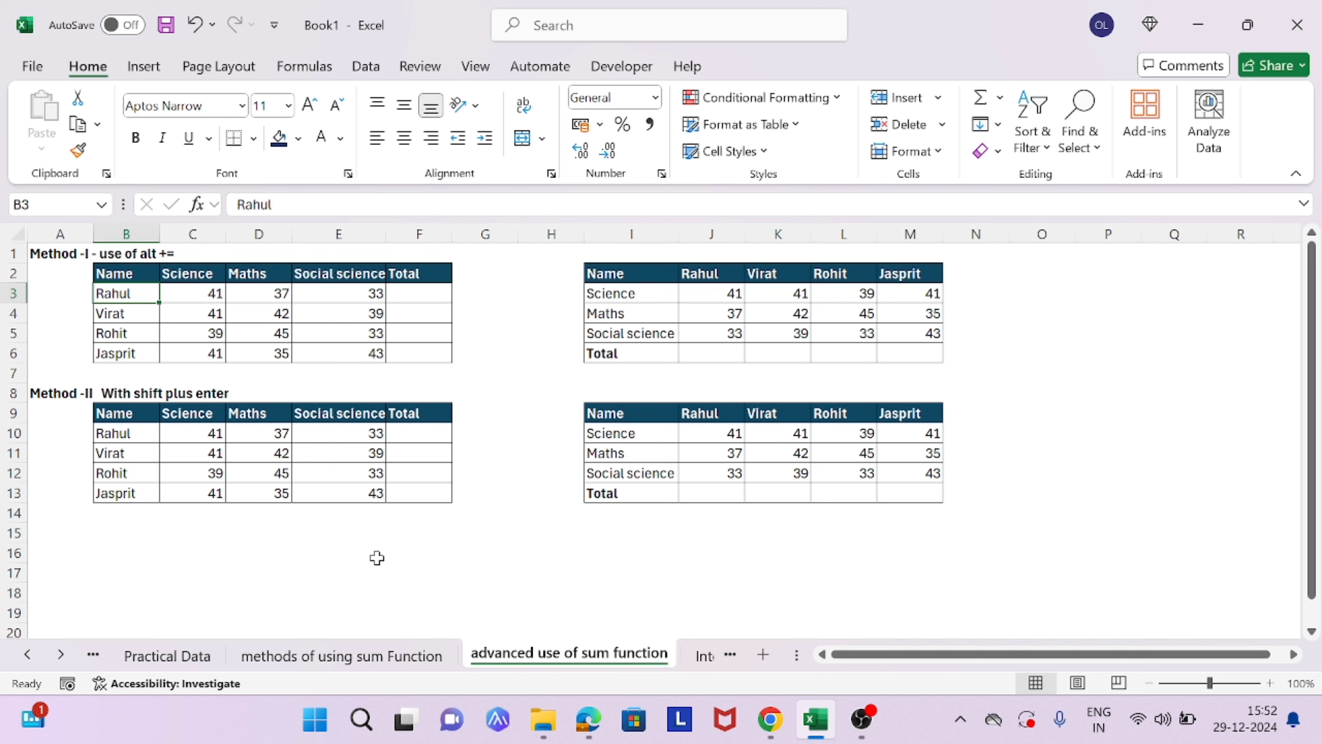
pyautogui.press('Right')
pyautogui.press('Right')
pyautogui.press('Right')
pyautogui.press('Right')
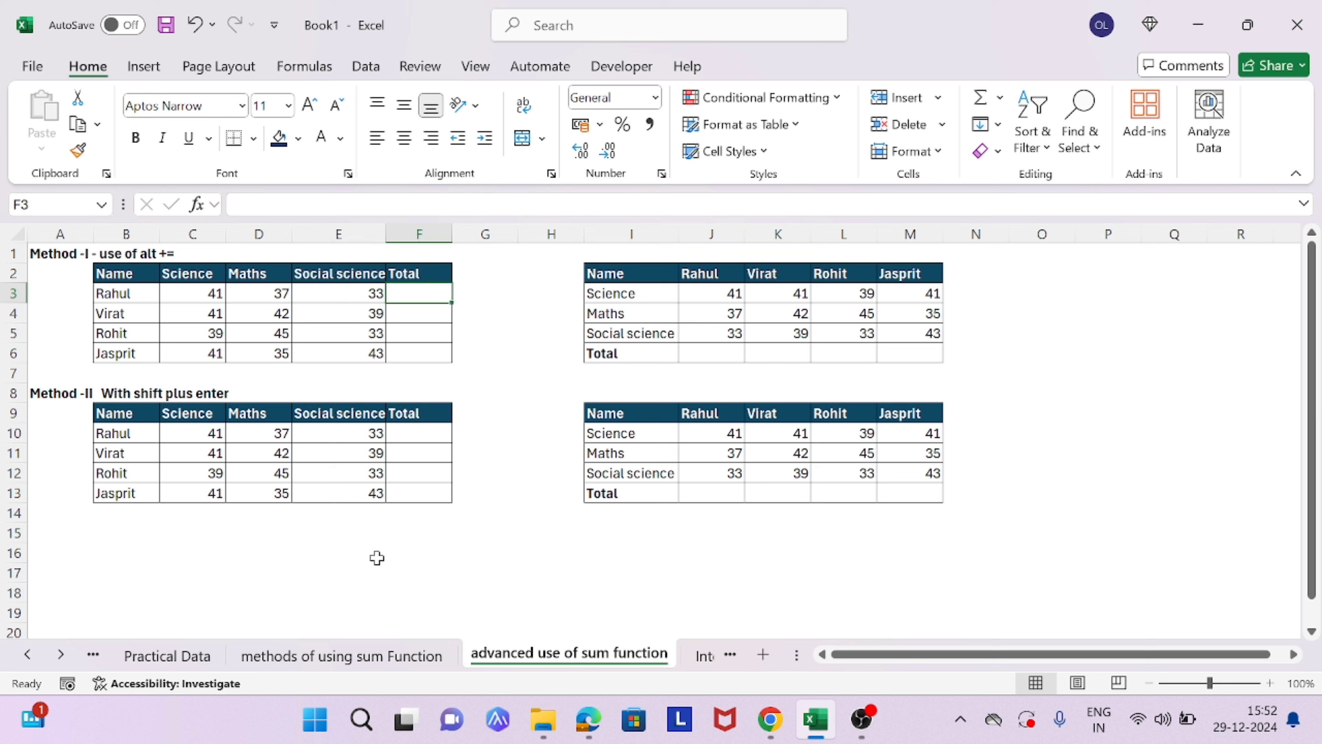
pyautogui.press('Down')
pyautogui.press('Up')
pyautogui.press('alt')
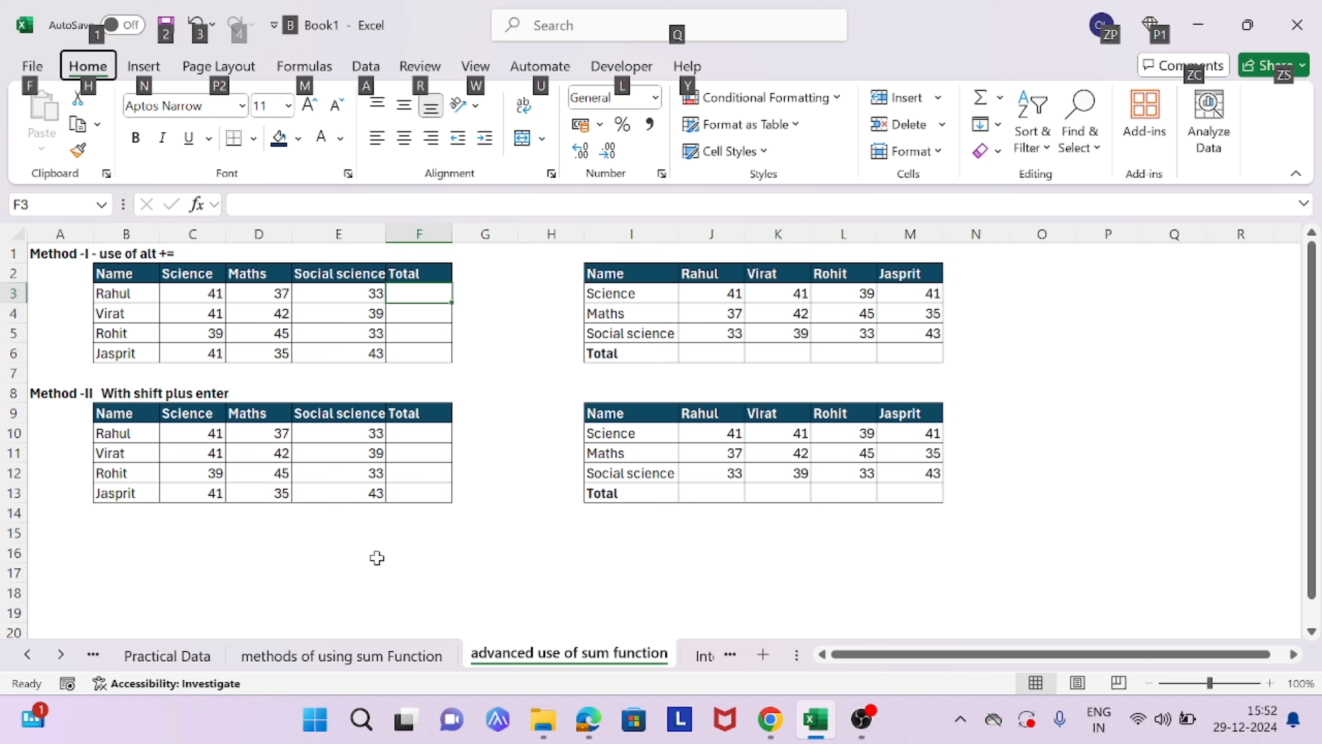
pyautogui.press('alt')
pyautogui.press('Down')
pyautogui.press('Up')
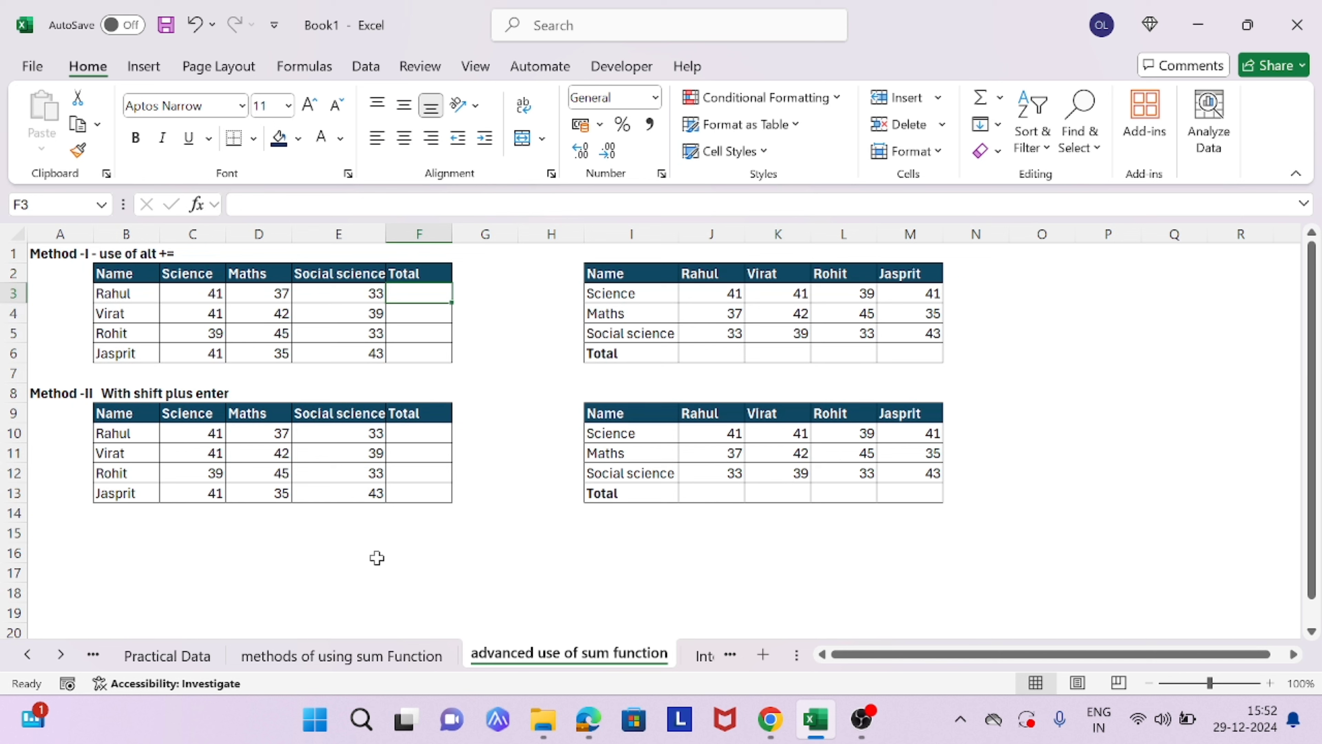
# Use AutoSum to enter =SUM(C3:E3) in cell F3 and fill the formula down to F6.
pyautogui.hotkey('alt', '=')
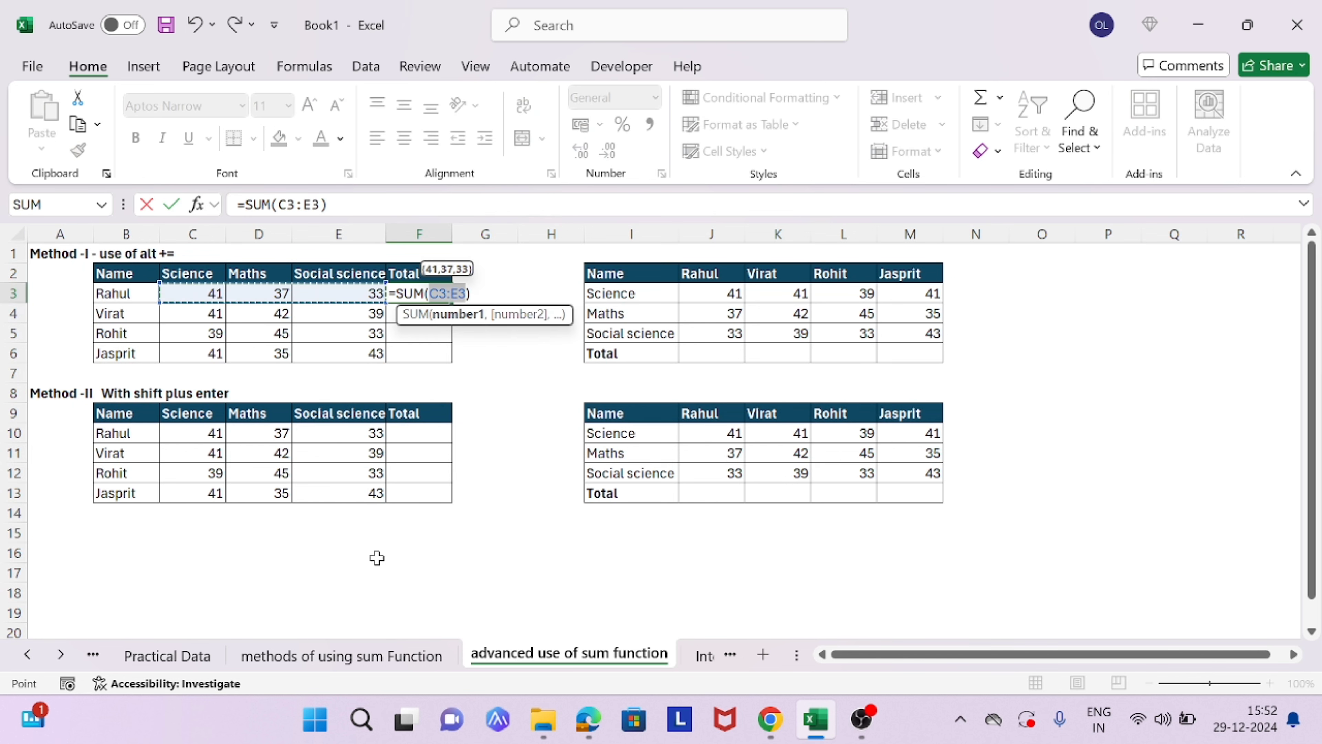
pyautogui.press('Return')
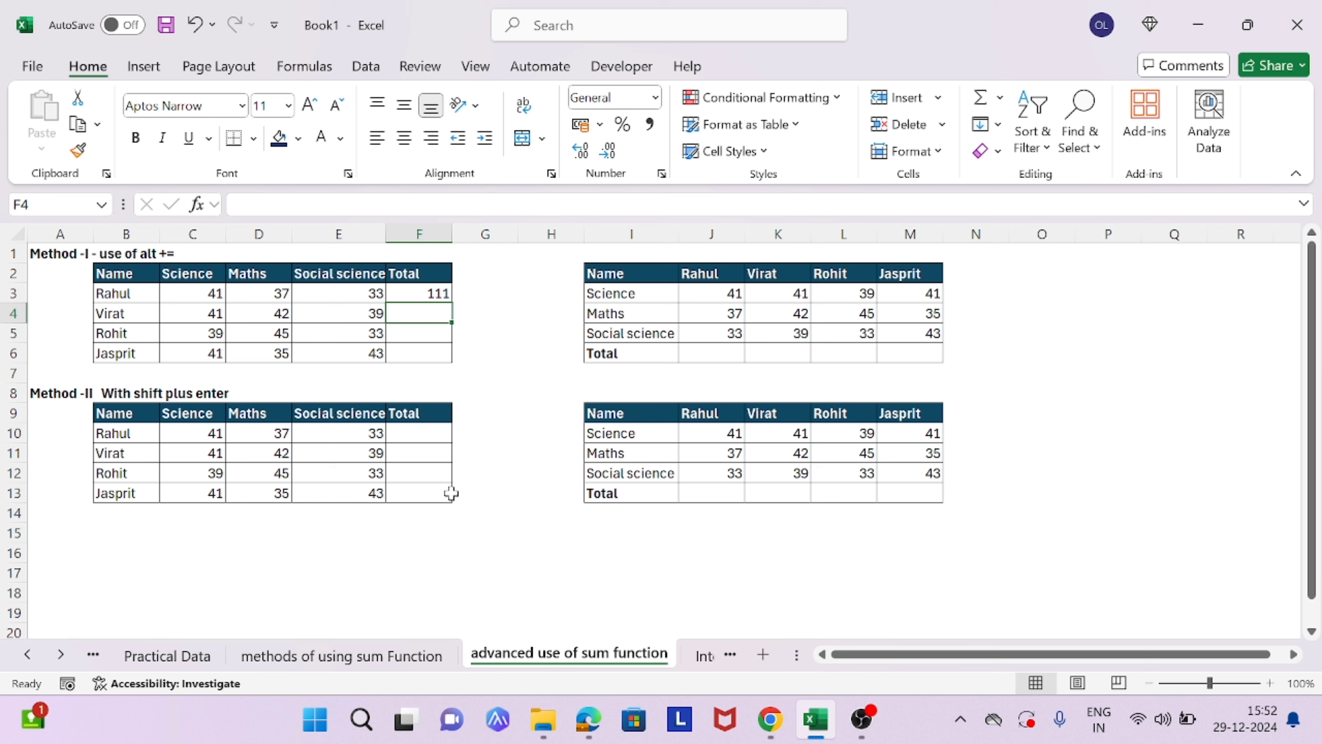
pyautogui.press('Up')
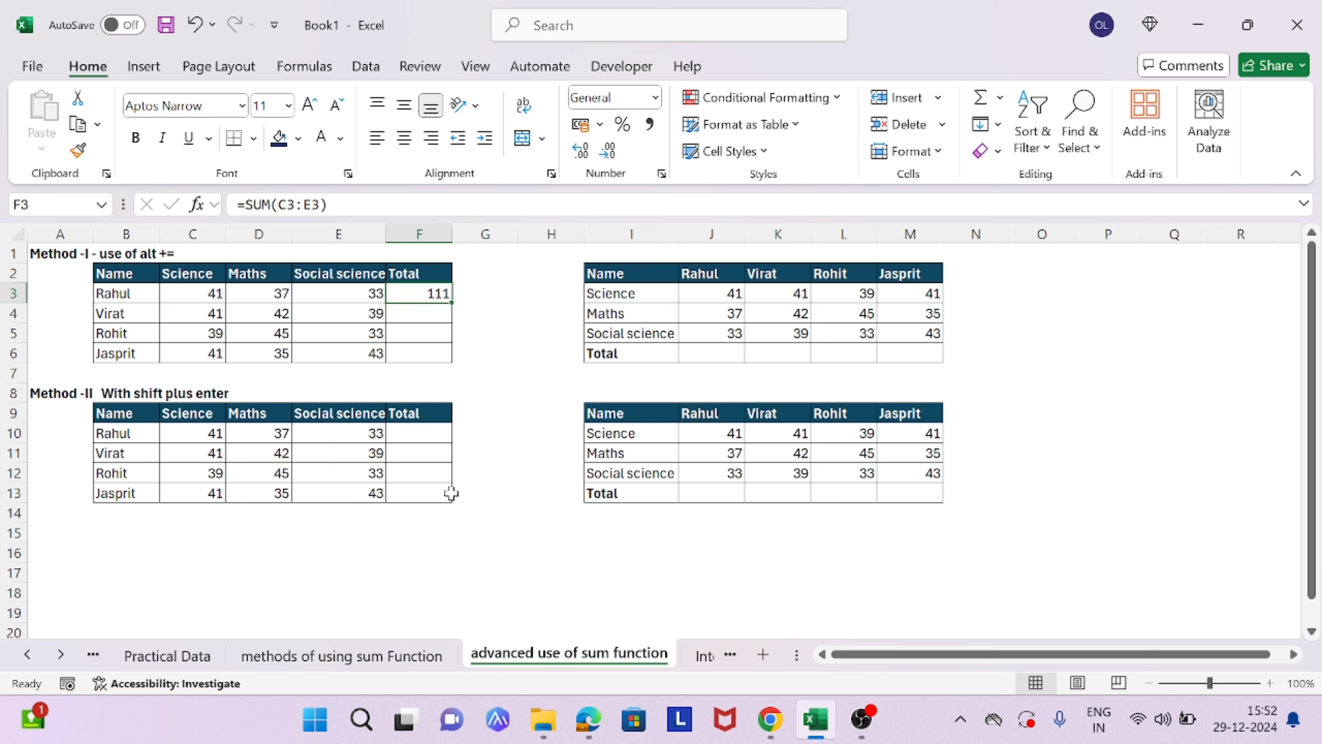
pyautogui.doubleClick(453, 300)
pyautogui.click(498, 342)
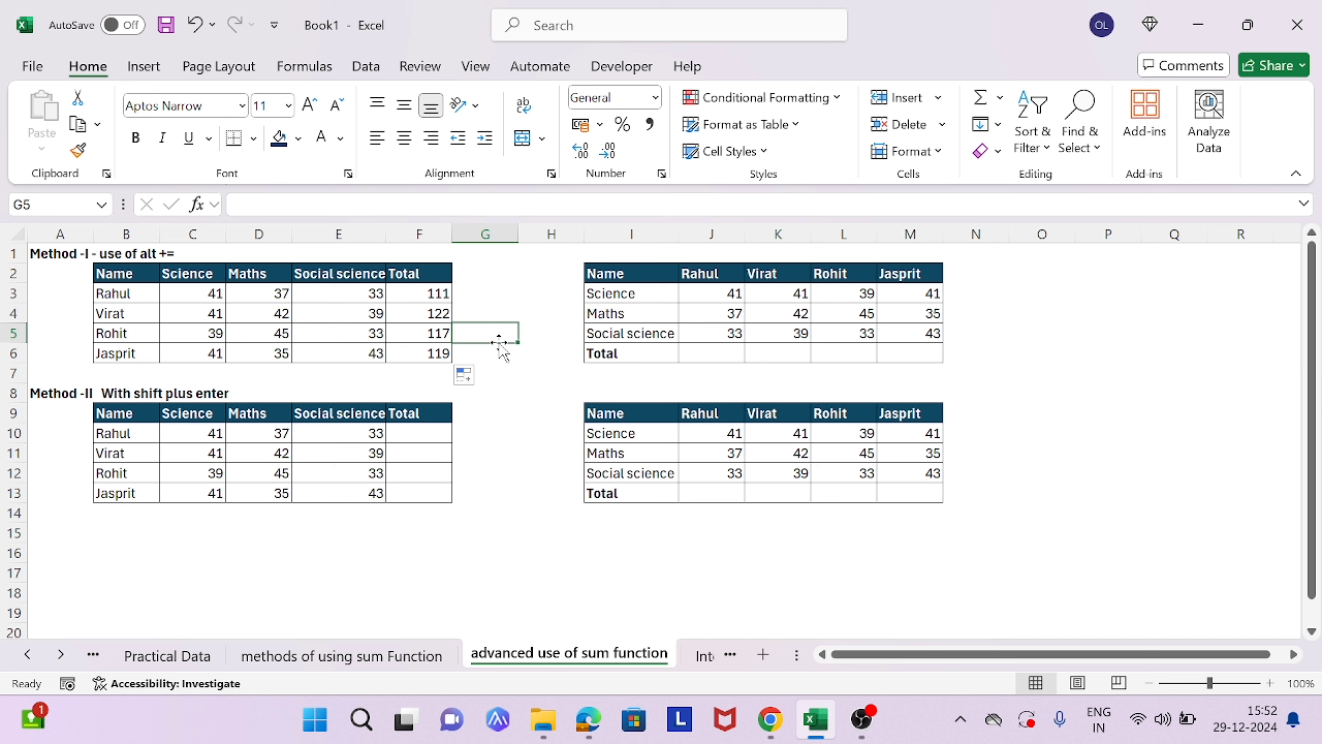
# Use AutoSum to enter =SUM(J3:J5) in cell J6 of the transposed Method I table and copy it across to M6.
pyautogui.press('Down')
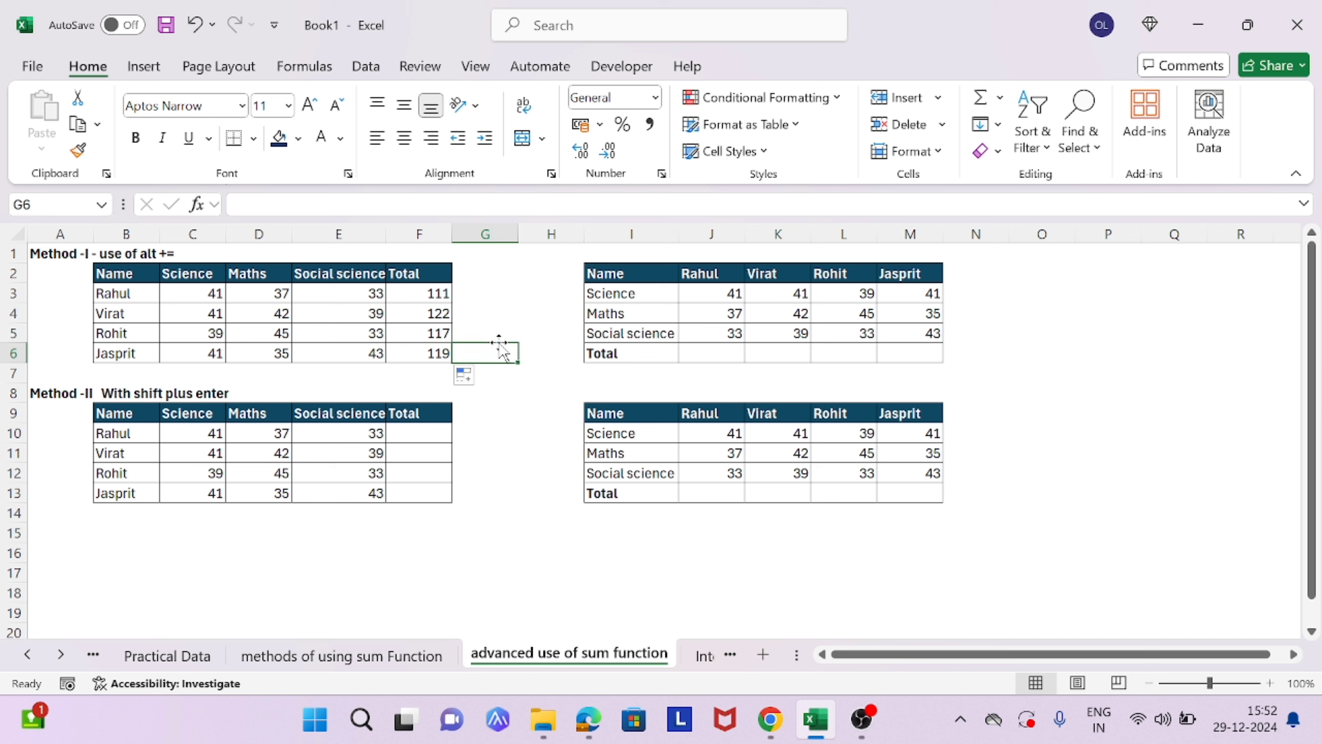
pyautogui.press('Right')
pyautogui.press('Right')
pyautogui.press('Right')
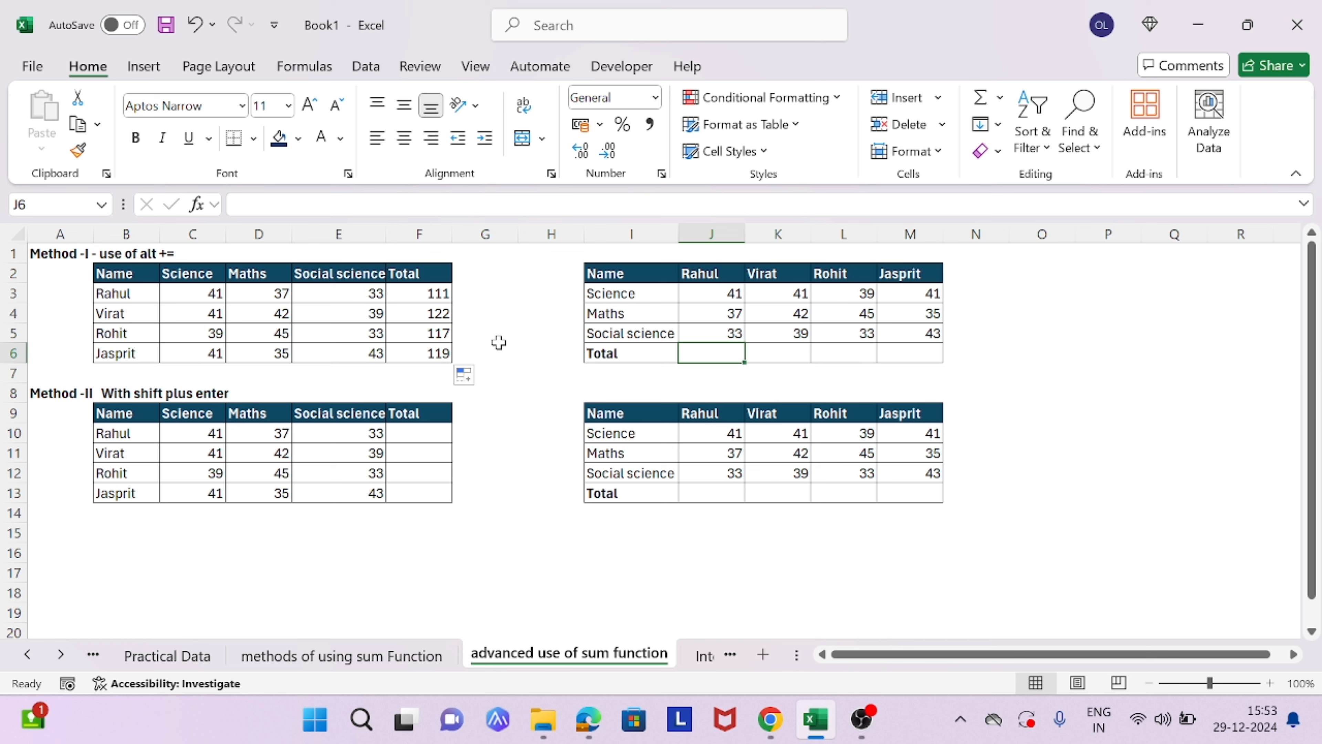
pyautogui.hotkey('alt', '=')
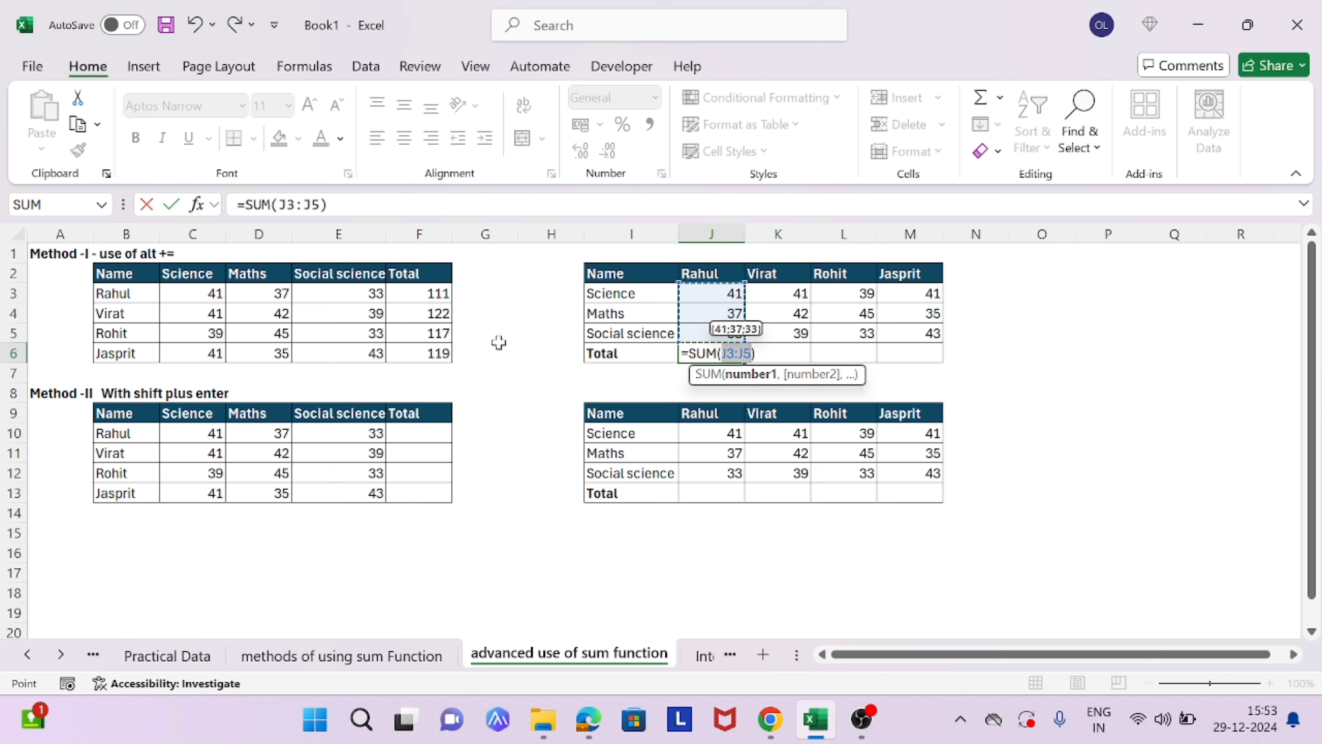
pyautogui.press('Return')
pyautogui.press('Up')
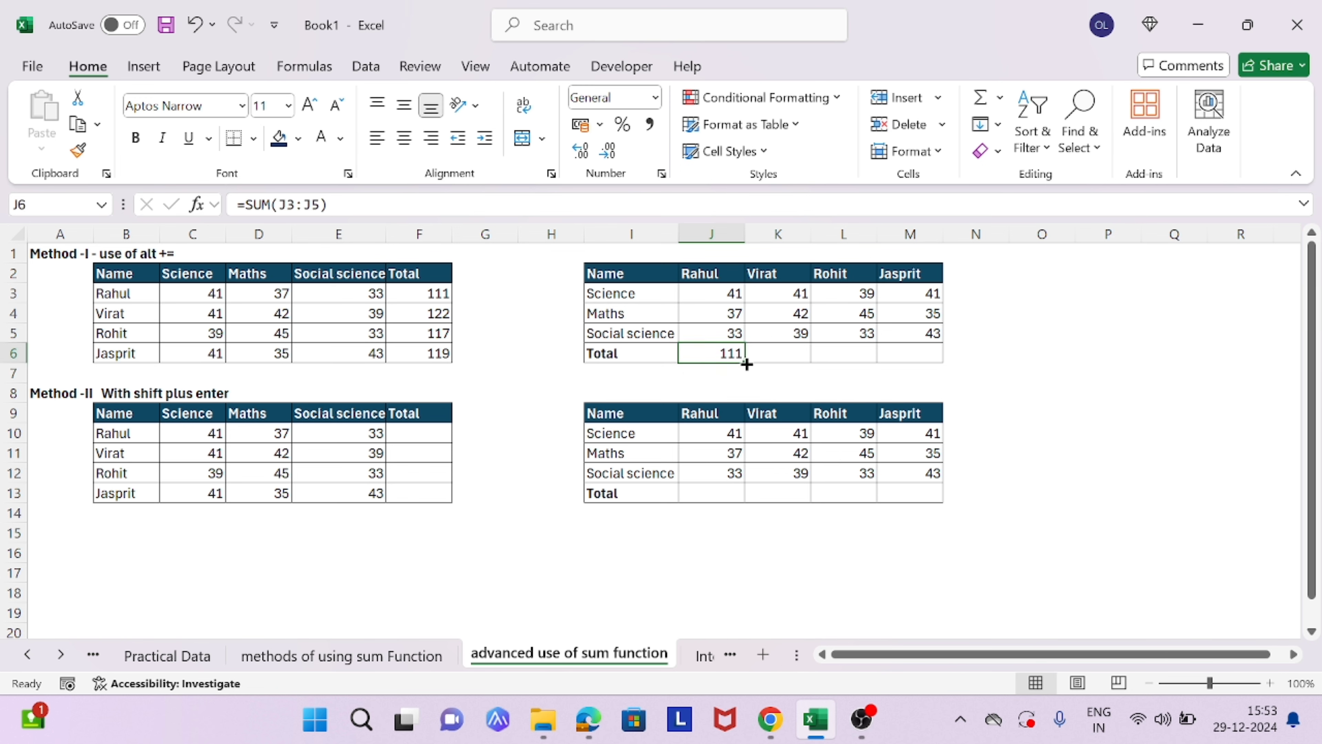
pyautogui.moveTo(747, 365); pyautogui.dragTo(934, 354)
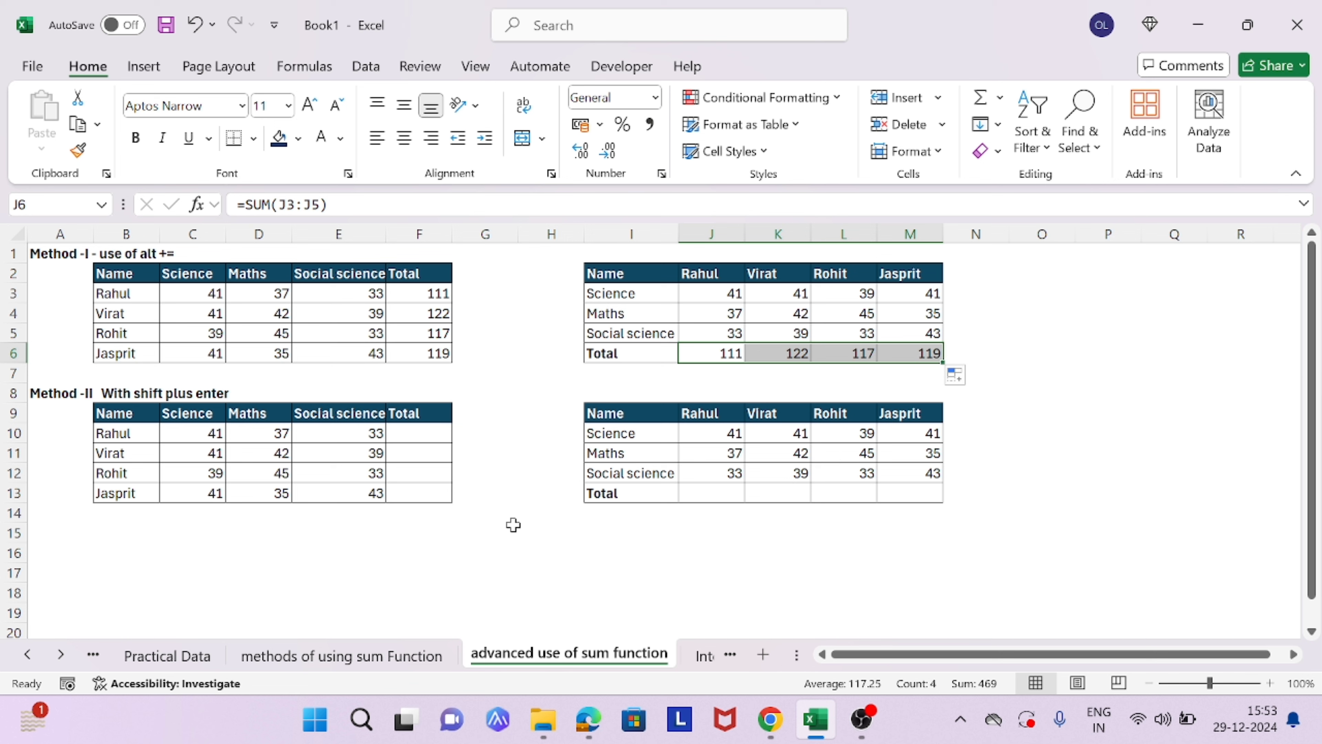
pyautogui.click(428, 438)
pyautogui.hotkey('alt', '=')
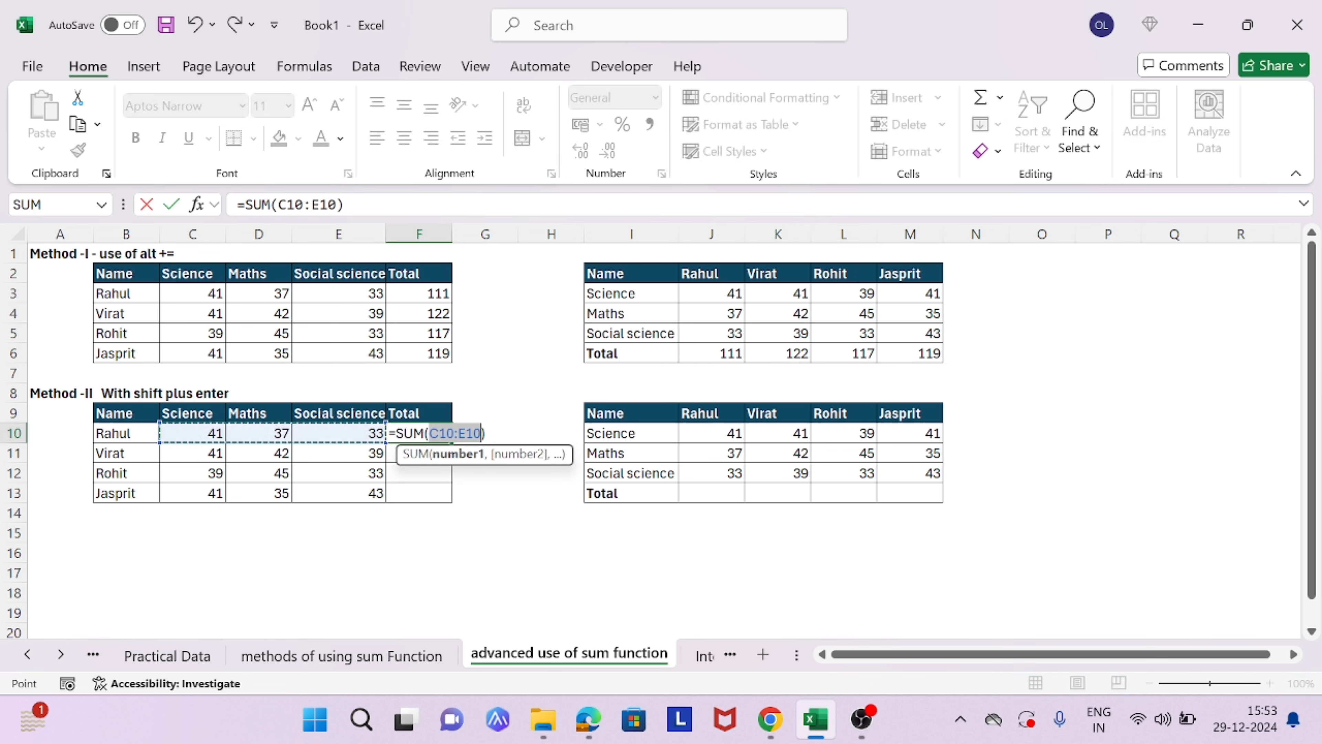
pyautogui.press('Return')
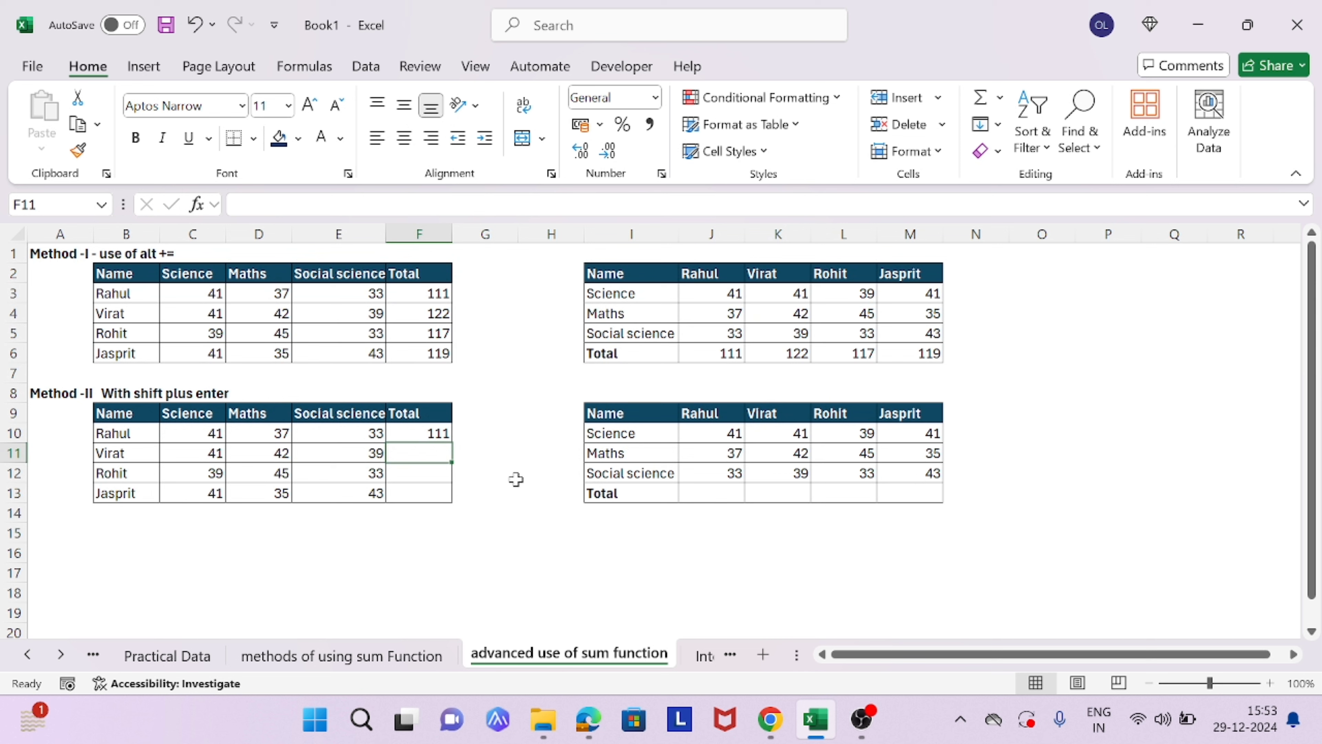
pyautogui.hotkey('shift', 'Return')
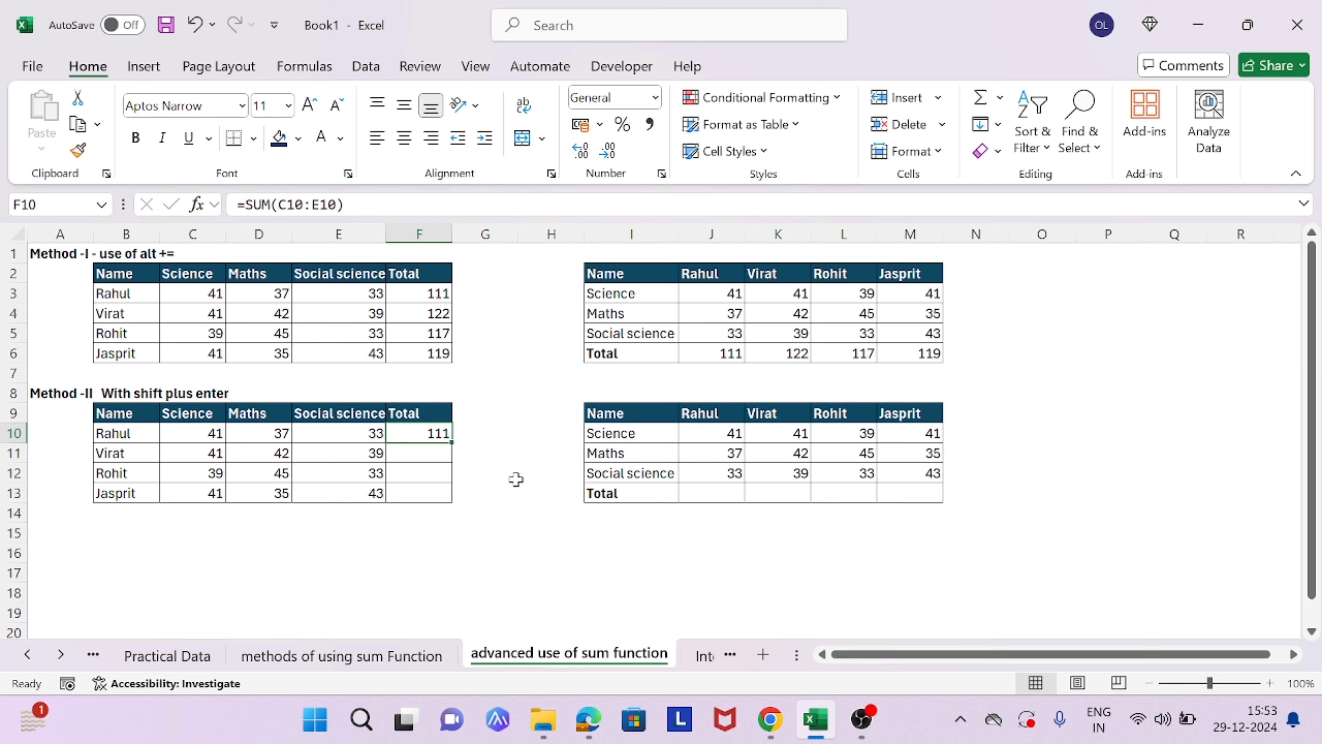
pyautogui.press('Delete')
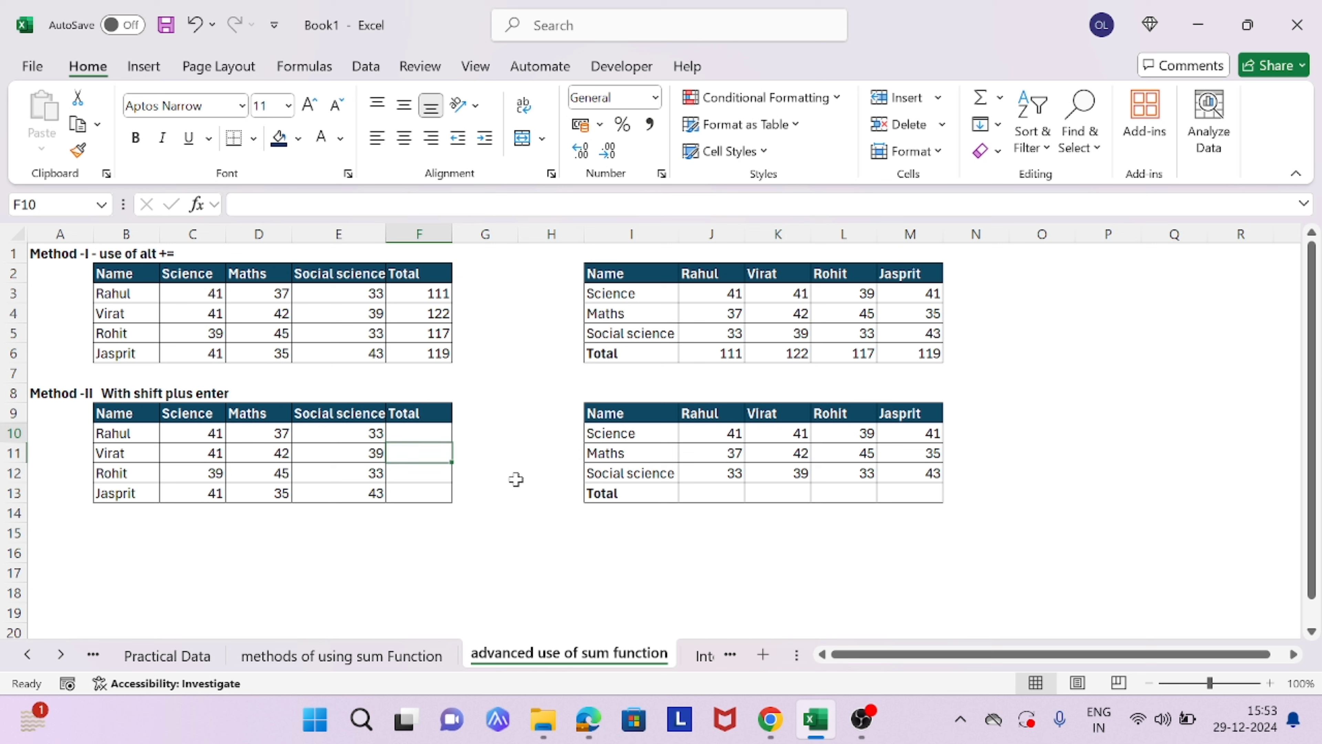
pyautogui.hotkey('shift', 'Down')
pyautogui.hotkey('shift', 'Down')
pyautogui.hotkey('shift', 'Down')
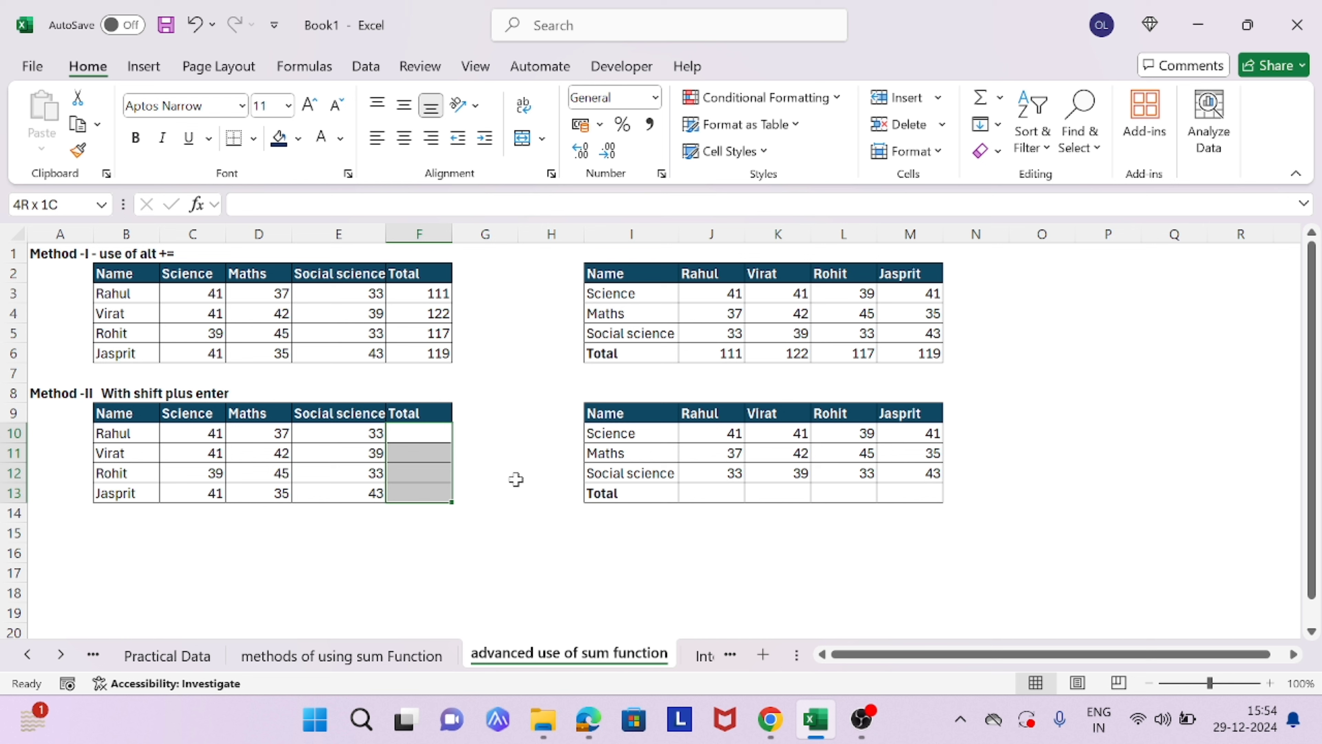
pyautogui.press('Right')
pyautogui.press('Left')
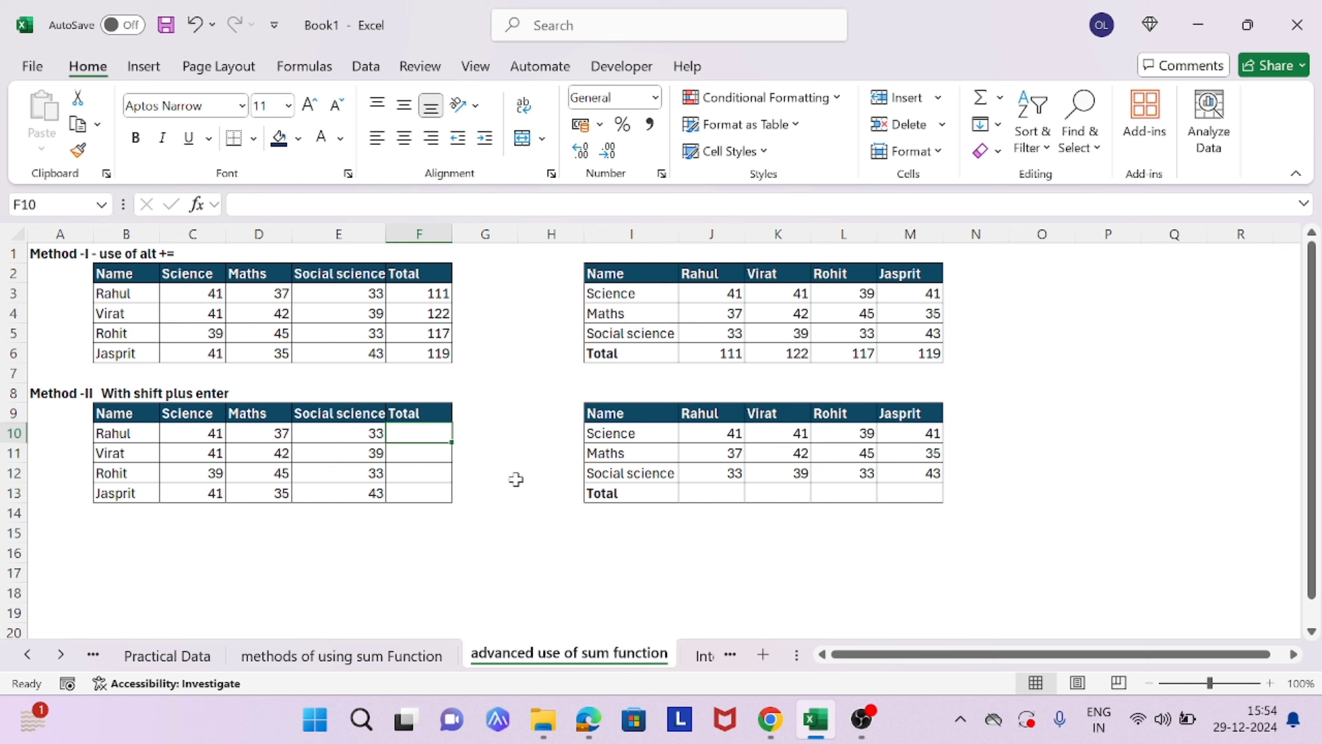
pyautogui.press('Right')
pyautogui.press('Left')
pyautogui.press('Right')
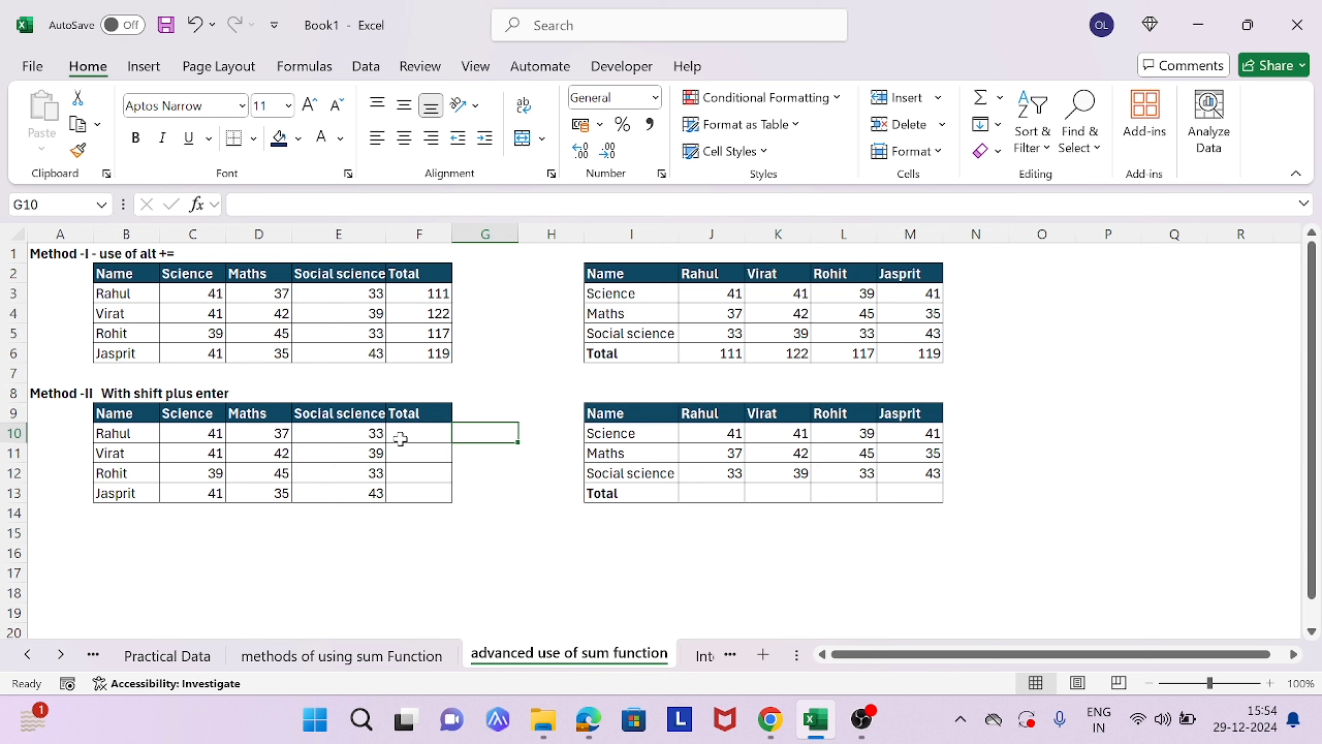
pyautogui.press('Left')
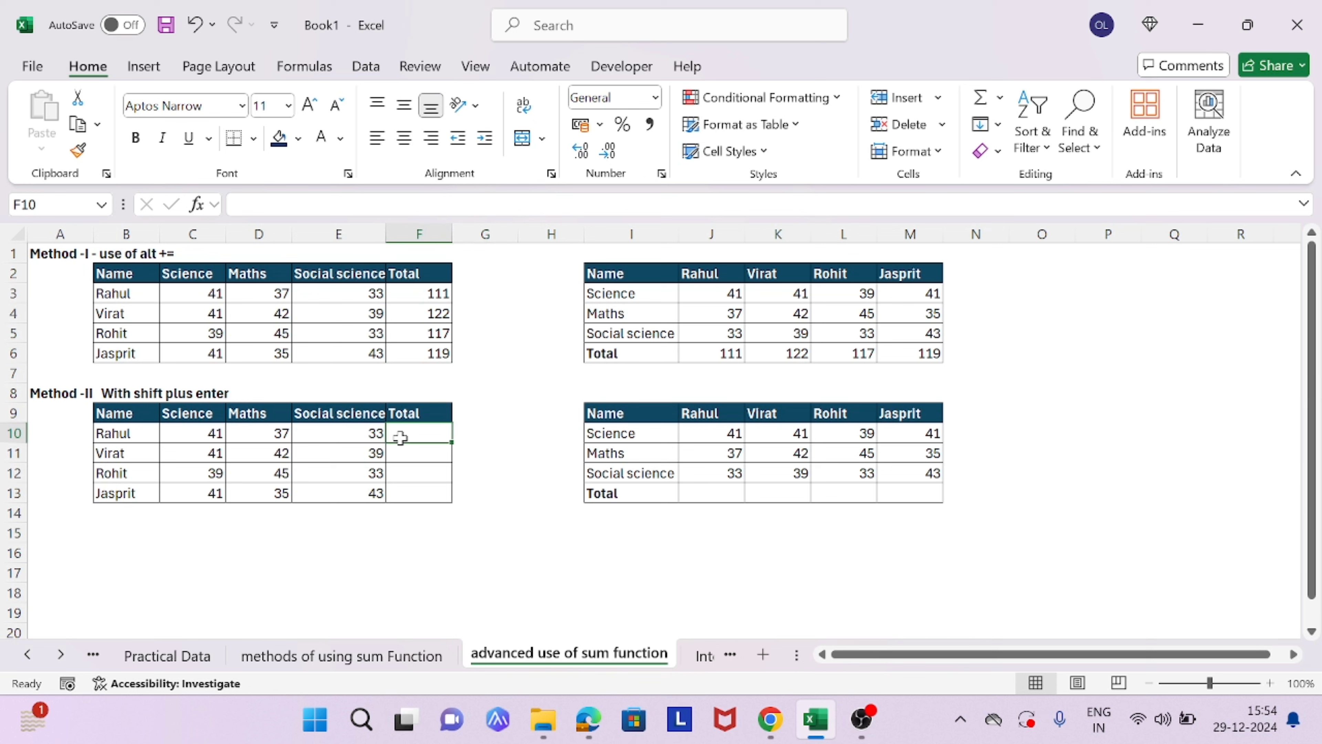
# Fill all the student totals in F10:F13 of the Method II table at once with AutoSum.
pyautogui.hotkey('shift', 'Down')
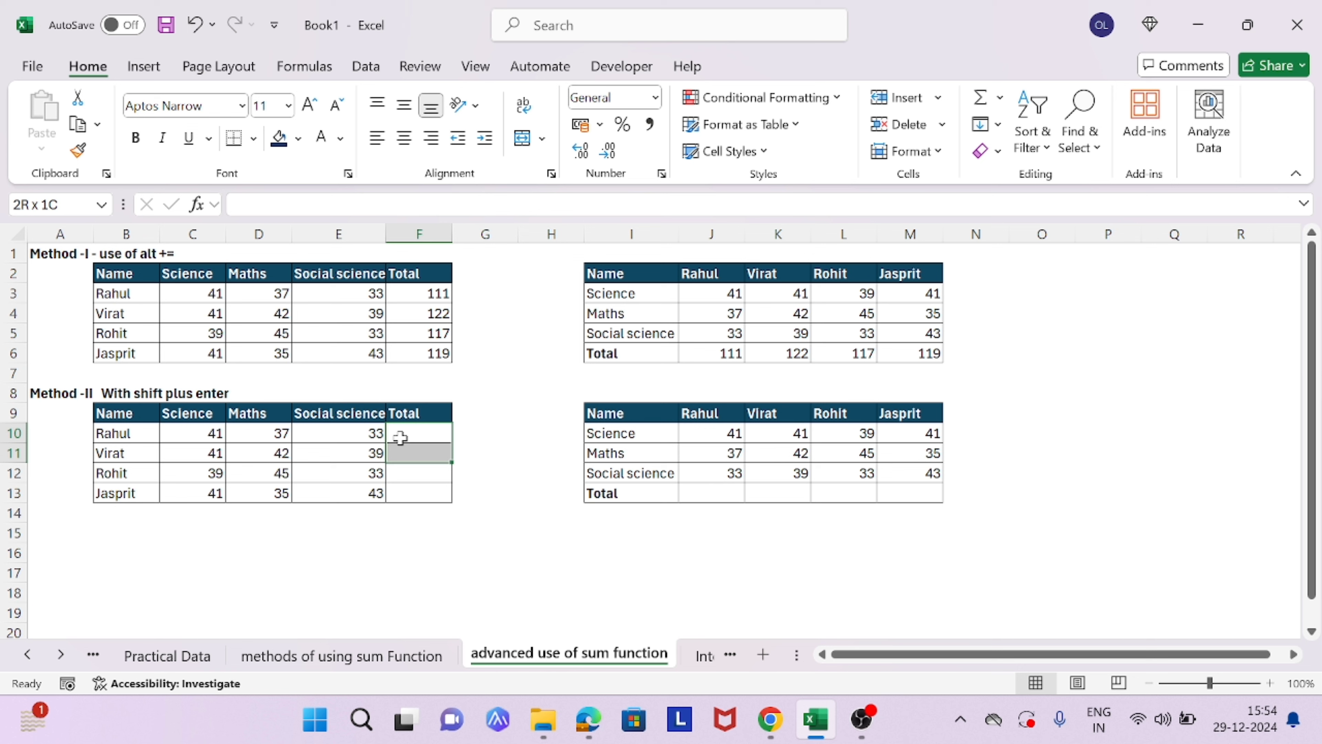
pyautogui.hotkey('shift', 'Down')
pyautogui.hotkey('shift', 'Down')
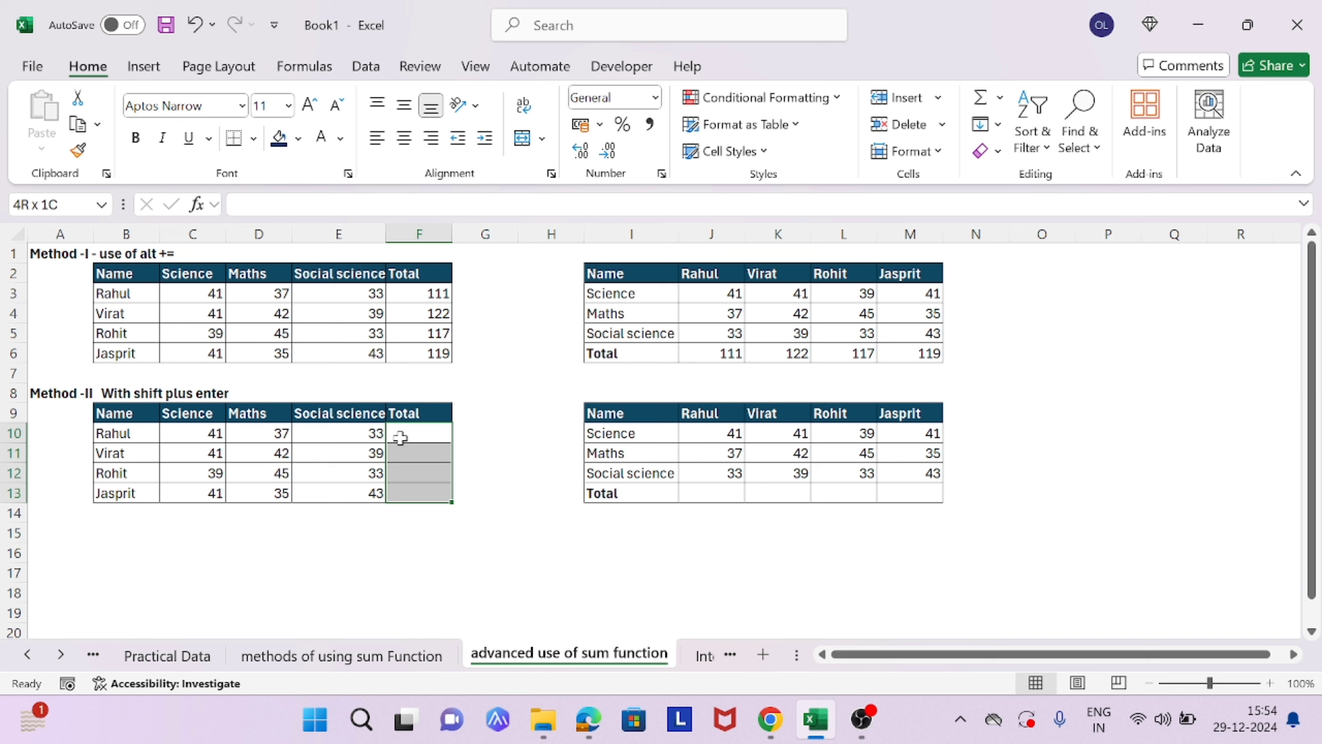
pyautogui.hotkey('alt', '=')
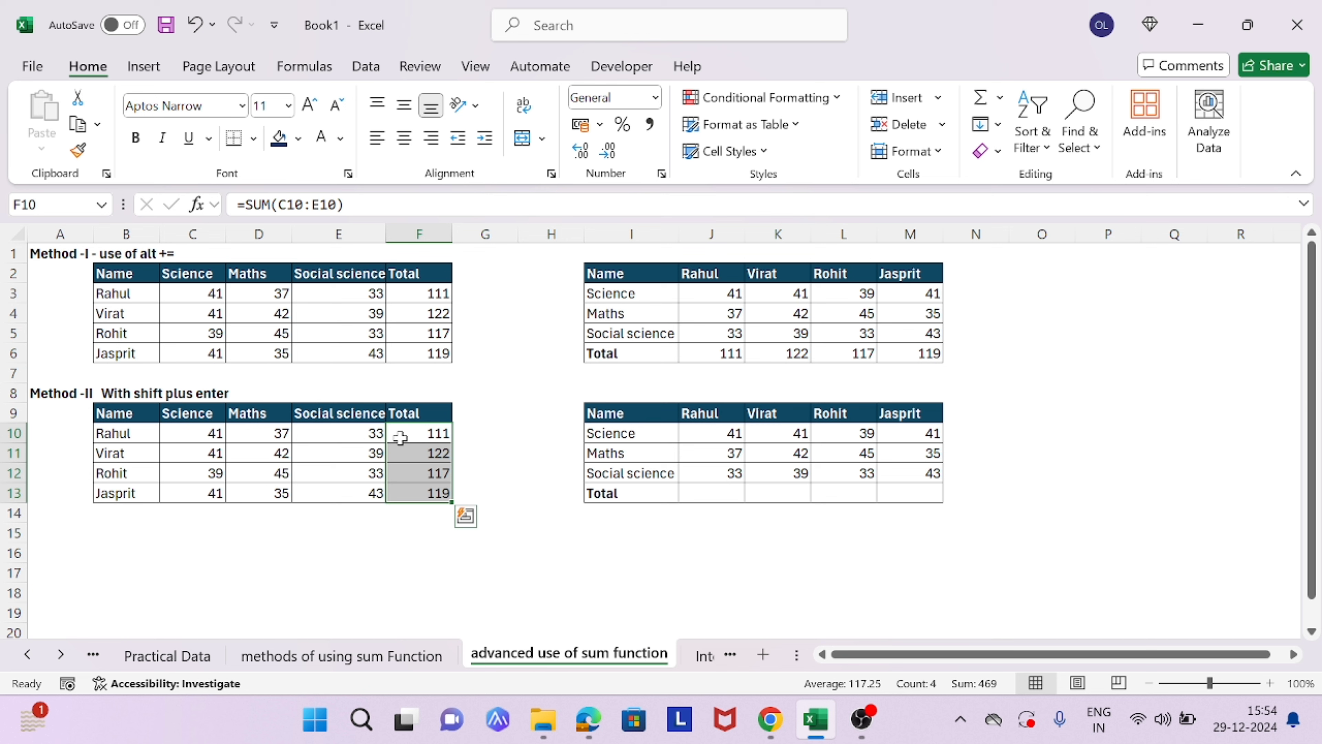
# Fill the whole Total row J13:M13 of the transposed Method II table at once with AutoSum.
pyautogui.press('Down')
pyautogui.press('Right')
pyautogui.press('Right')
pyautogui.press('Right')
pyautogui.press('Right')
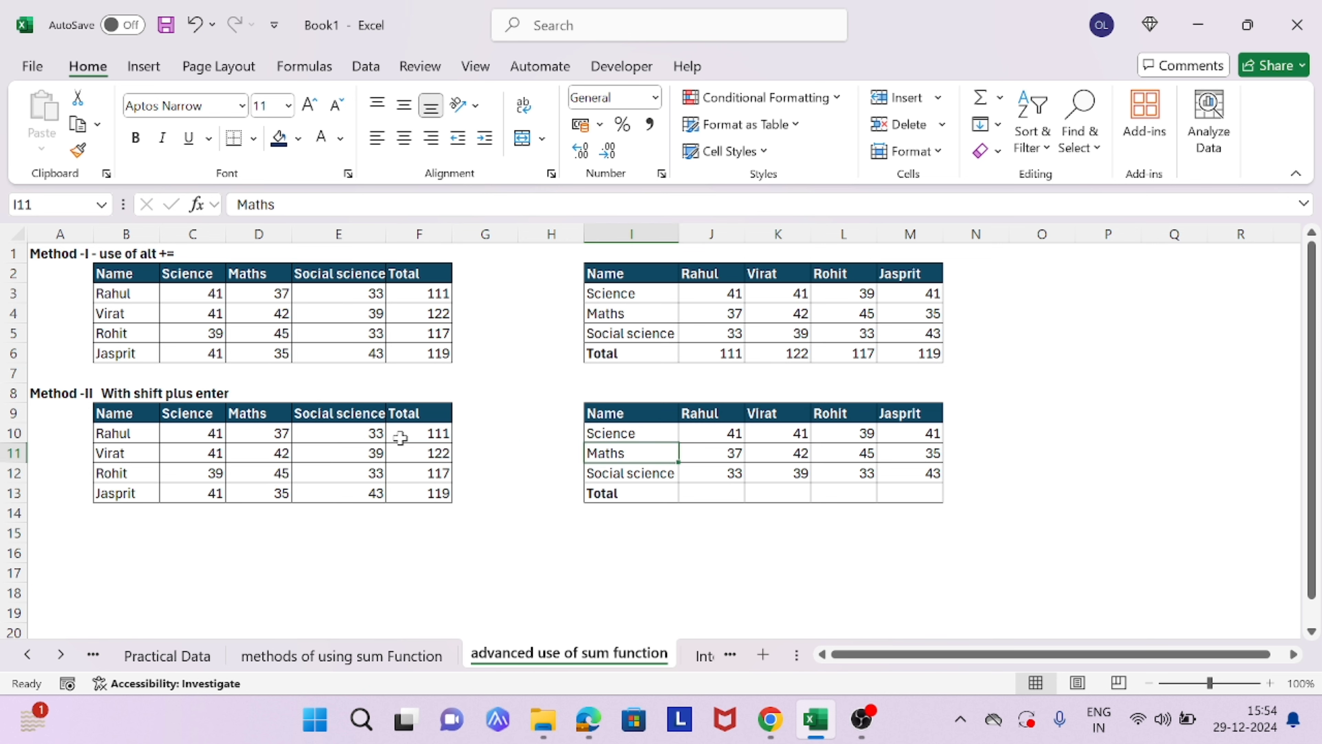
pyautogui.press('Down')
pyautogui.press('Down')
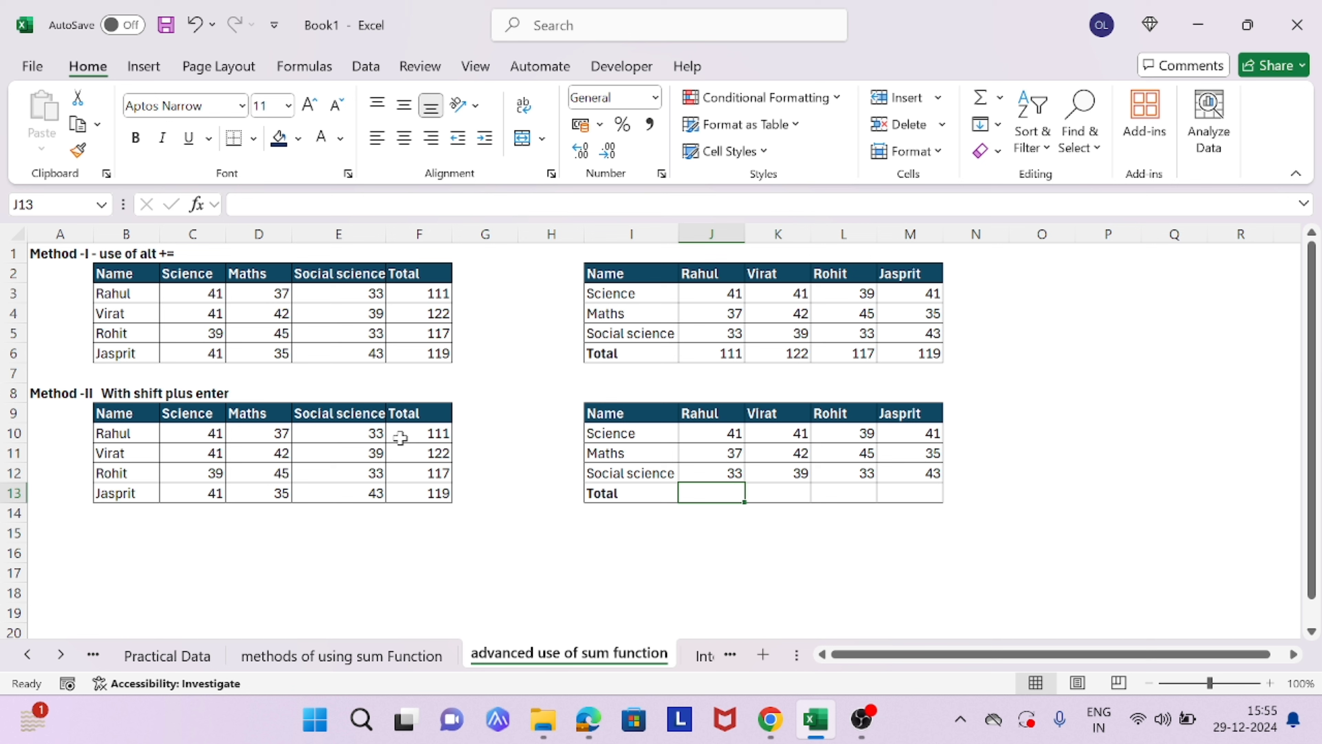
pyautogui.hotkey('shift', 'Right')
pyautogui.hotkey('shift', 'Right')
pyautogui.hotkey('shift', 'Right')
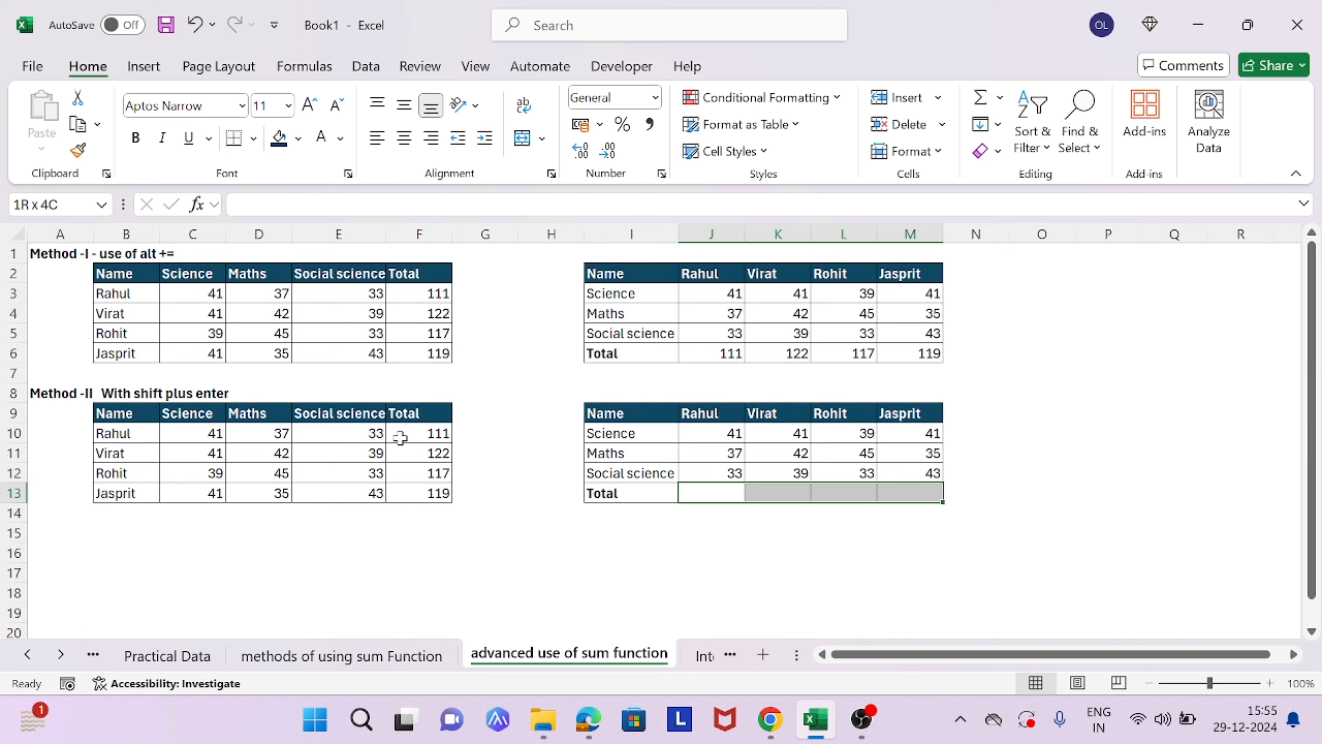
pyautogui.hotkey('alt', '=')
pyautogui.press('Down')
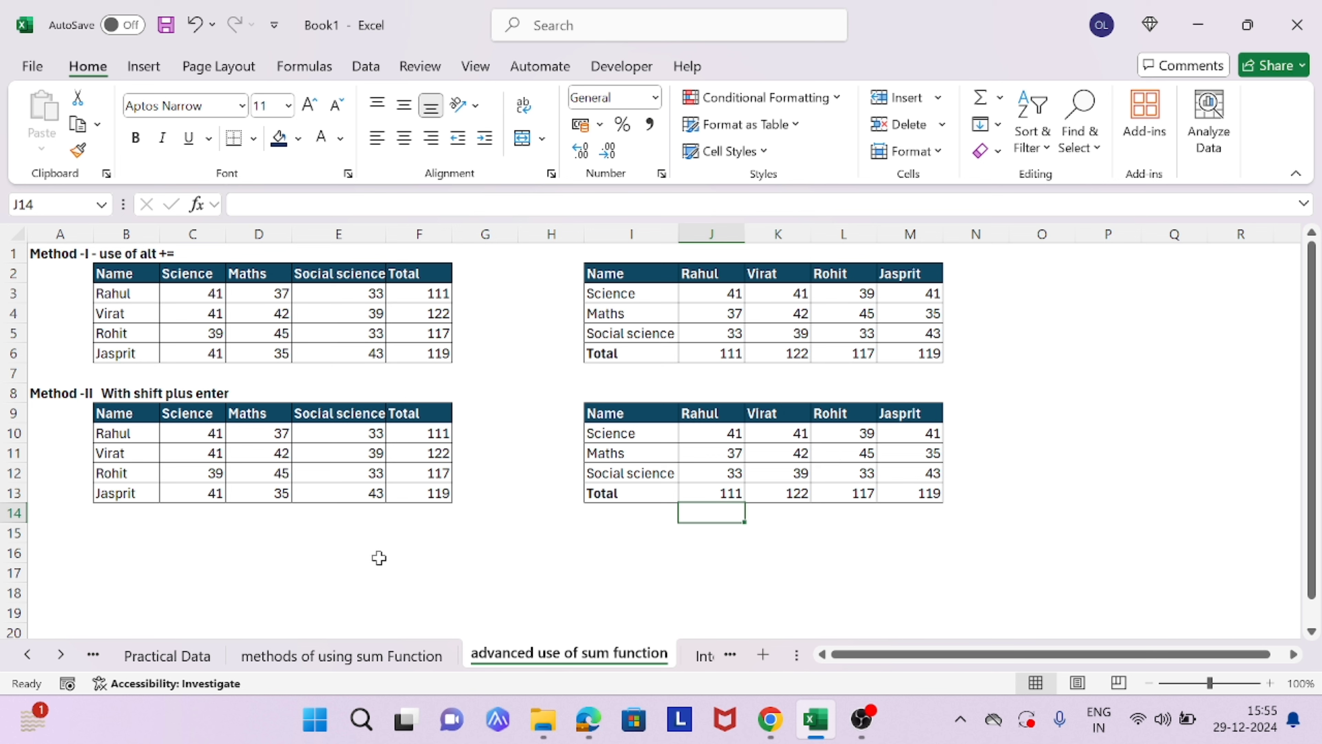
# Open the Interview Question sheet.
pyautogui.click(704, 655)
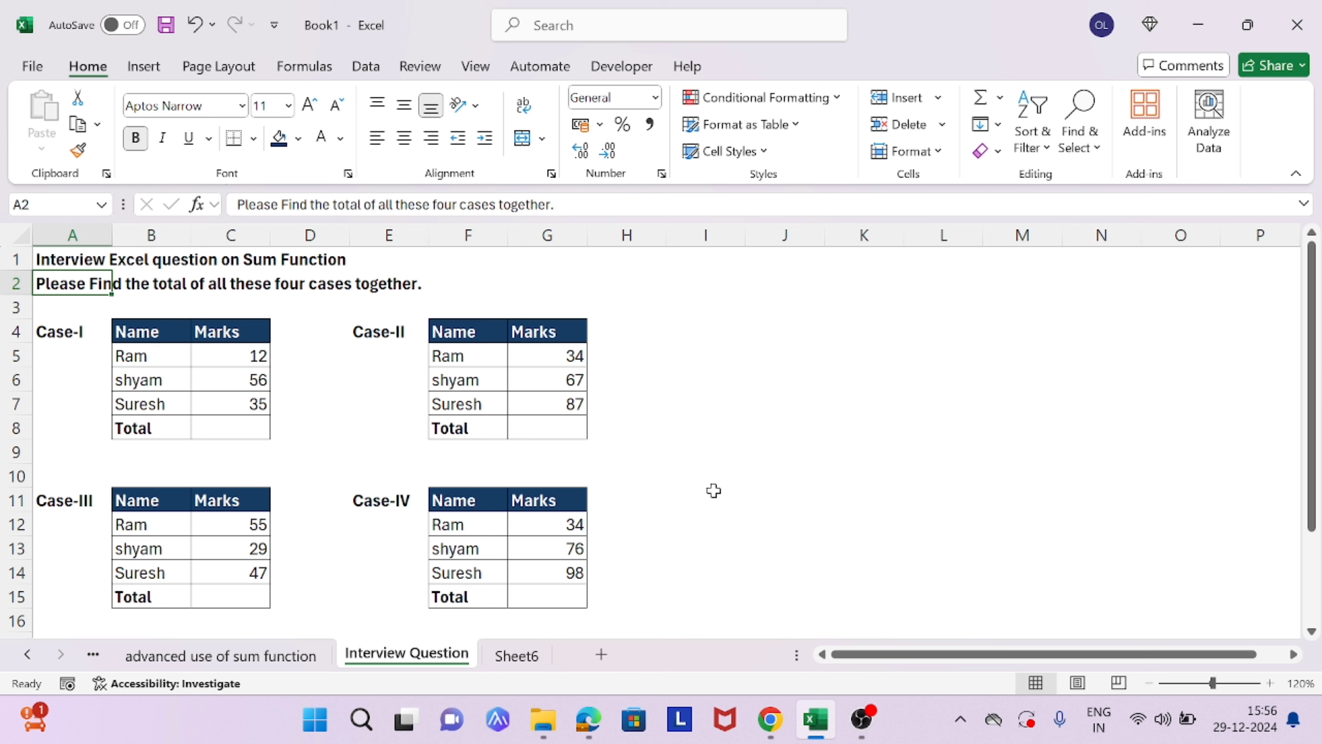
# Fill the Total cells C8, G8, C15 and G15 of all four case tables at once with AutoSum.
pyautogui.press('Down')
pyautogui.press('Down')
pyautogui.press('Right')
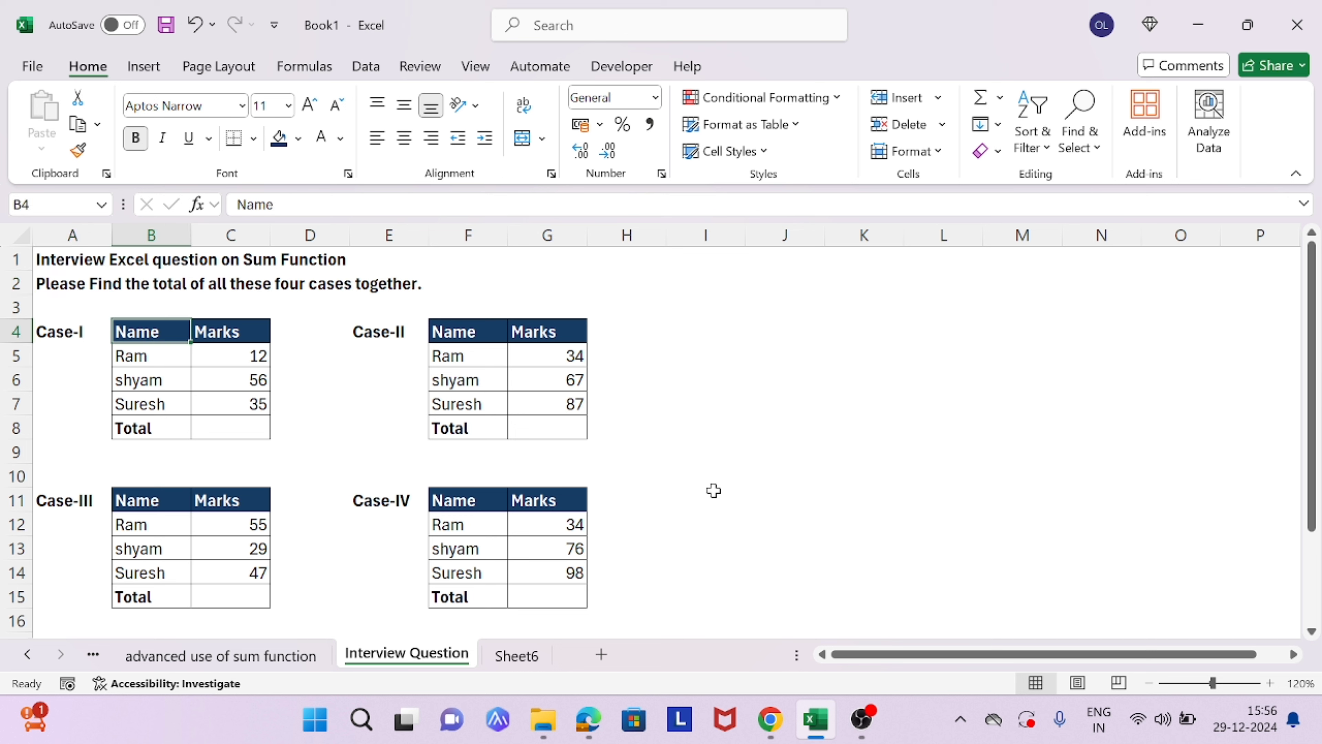
pyautogui.press('Right')
pyautogui.press('Down')
pyautogui.press('Down')
pyautogui.press('Down')
pyautogui.press('Down')
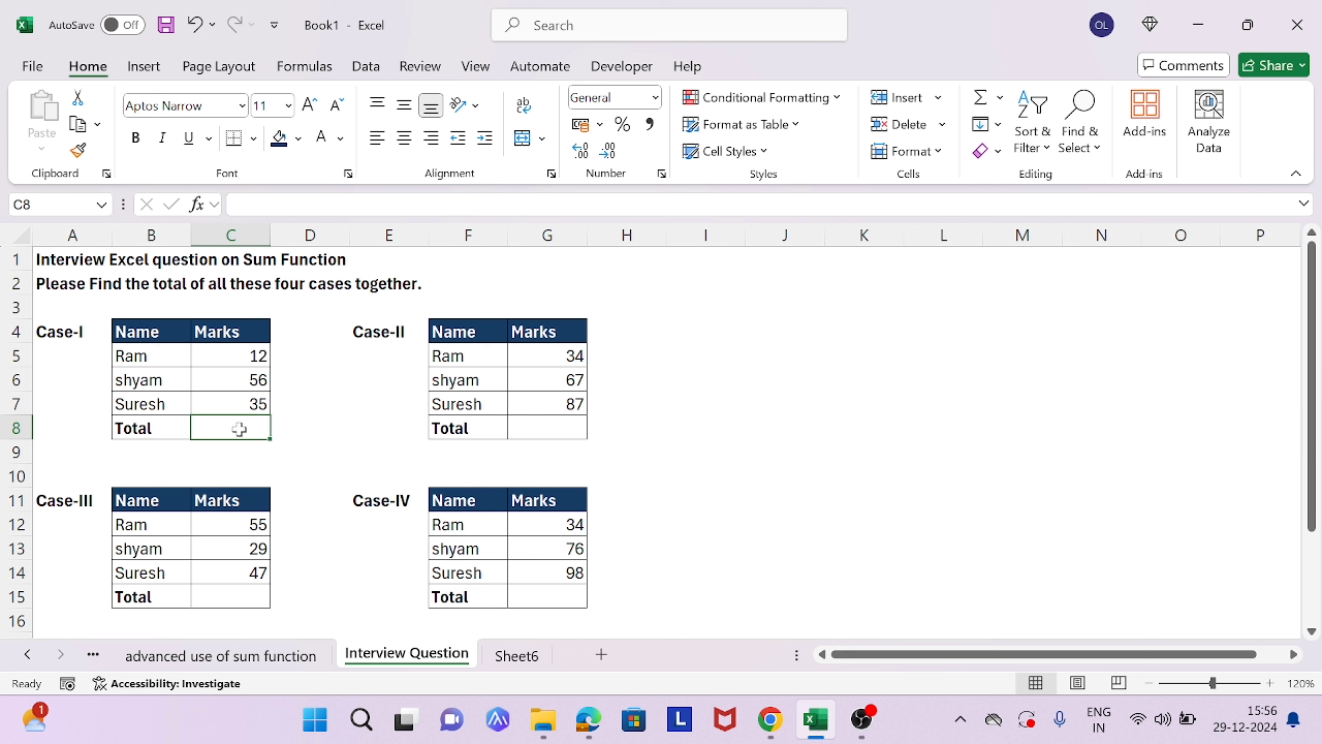
pyautogui.keyDown('ctrl'); pyautogui.click(569, 424); pyautogui.keyUp('ctrl')
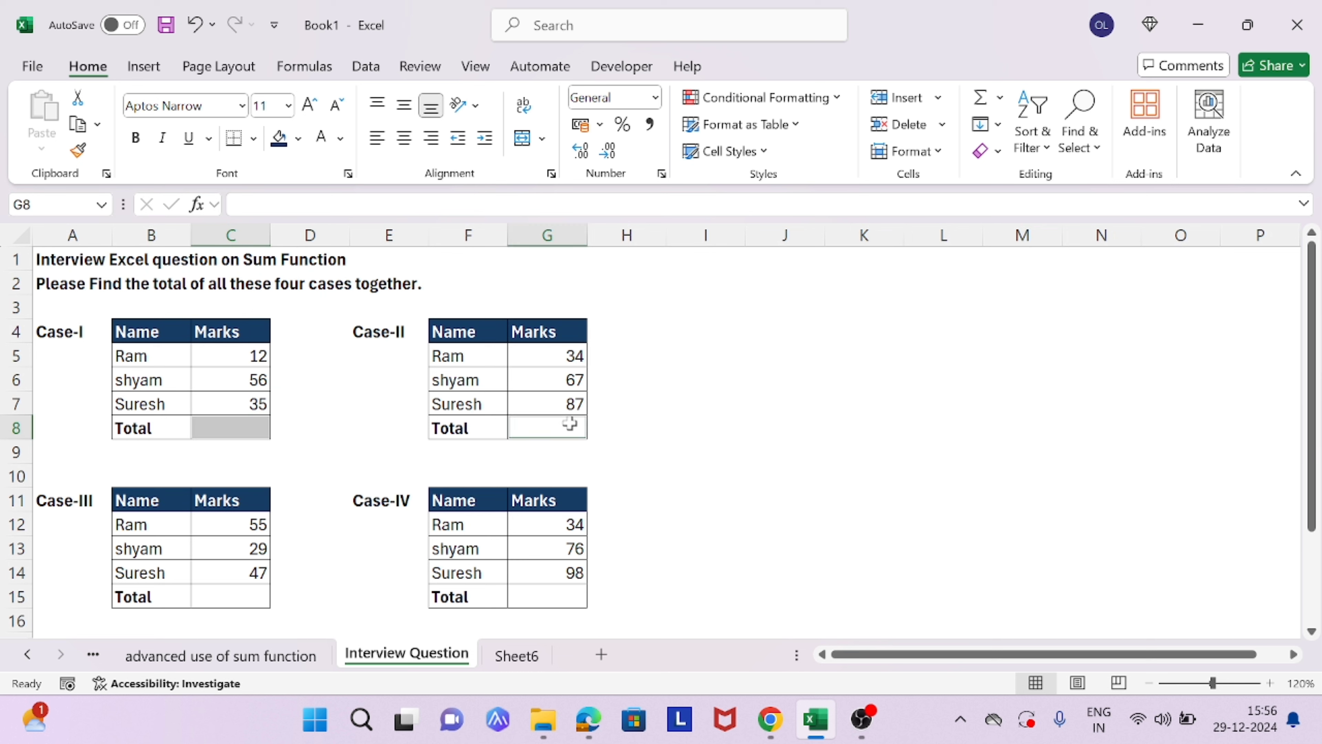
pyautogui.keyDown('ctrl'); pyautogui.click(240, 598); pyautogui.keyUp('ctrl')
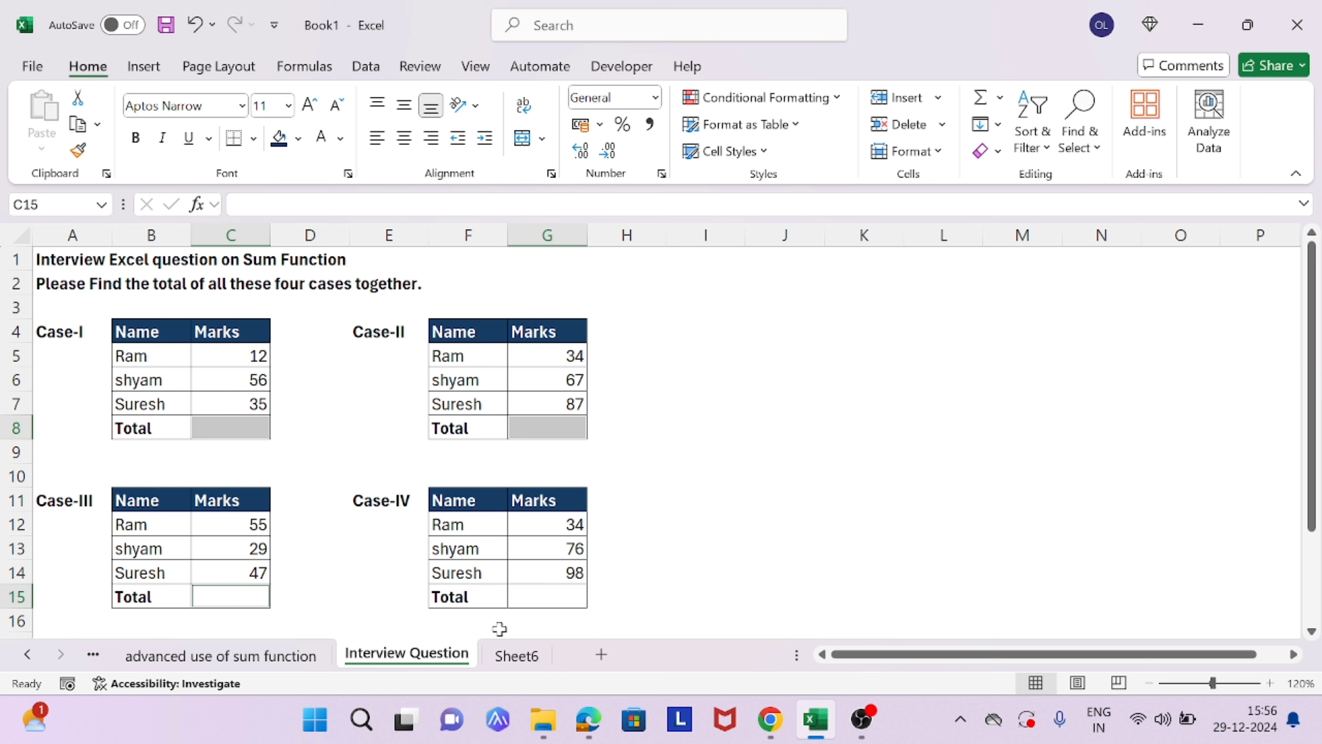
pyautogui.keyDown('ctrl'); pyautogui.click(569, 598); pyautogui.keyUp('ctrl')
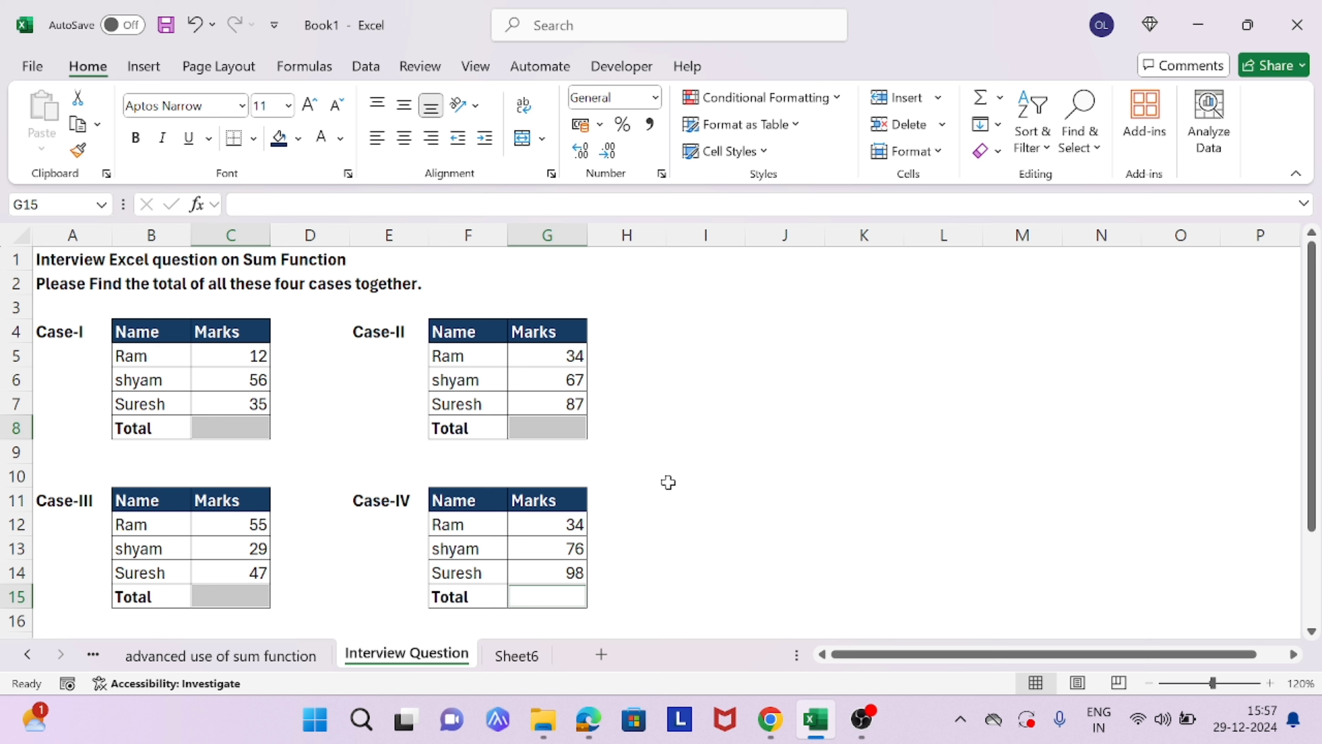
pyautogui.hotkey('alt', '=')
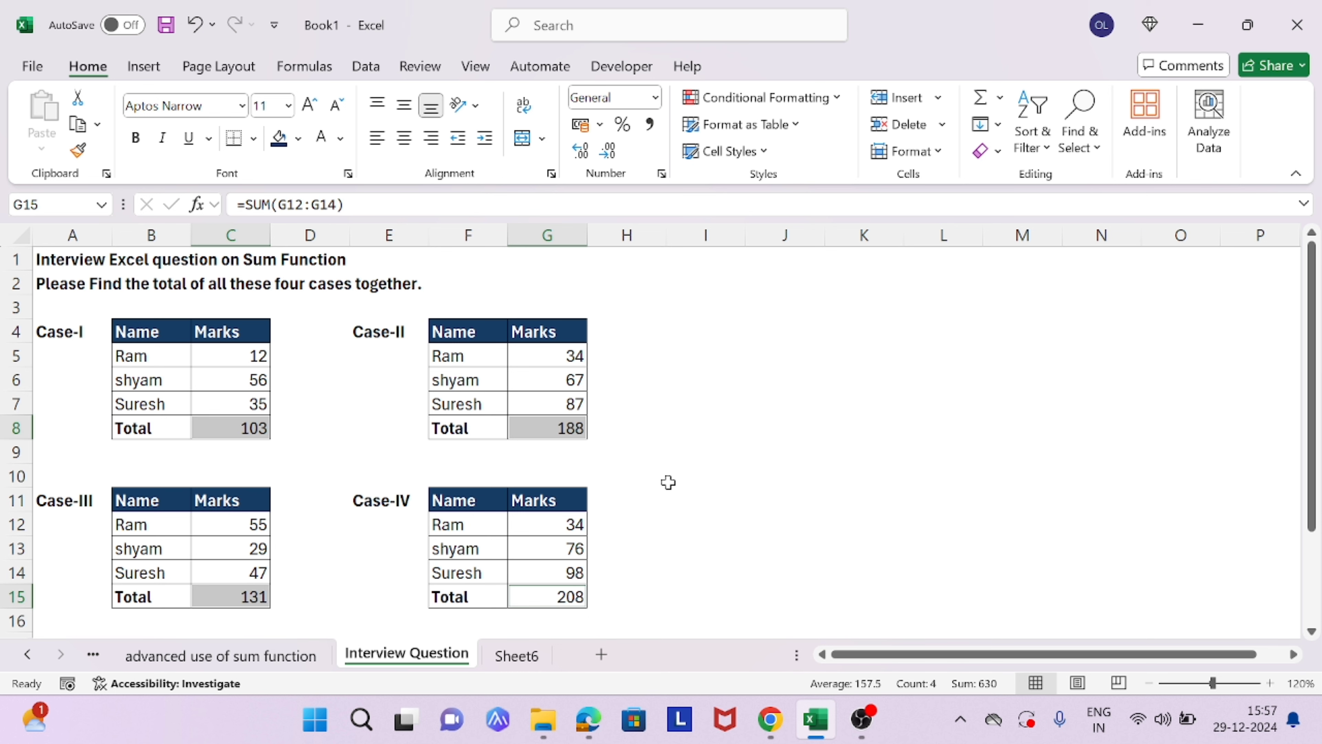